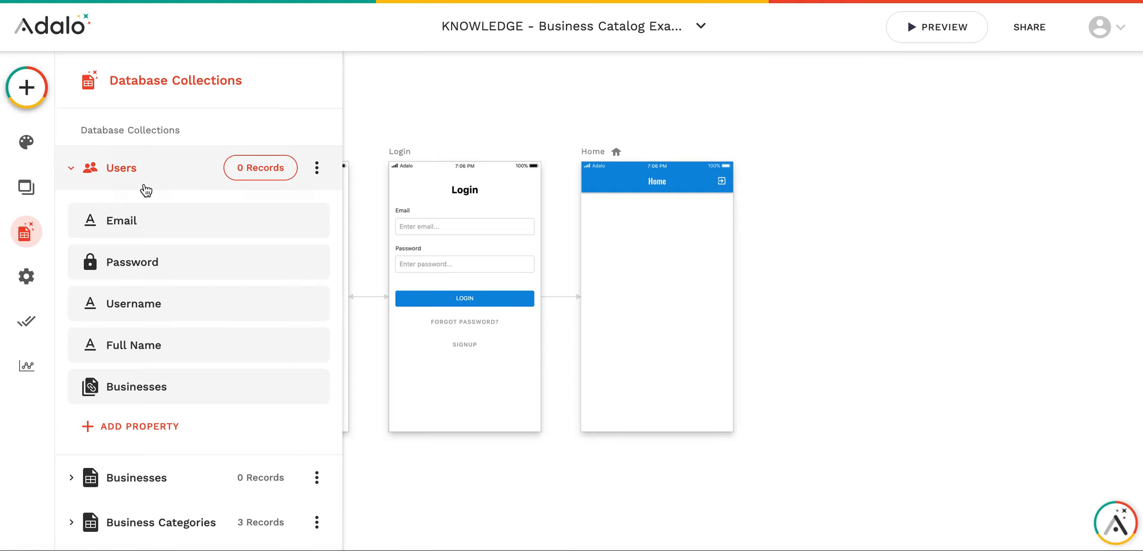
- Expand the Businesses collection to view its properties, from Business Name through Hours Friday and Owner
left_click(95, 374)
scroll(119, 324, "down", 5)
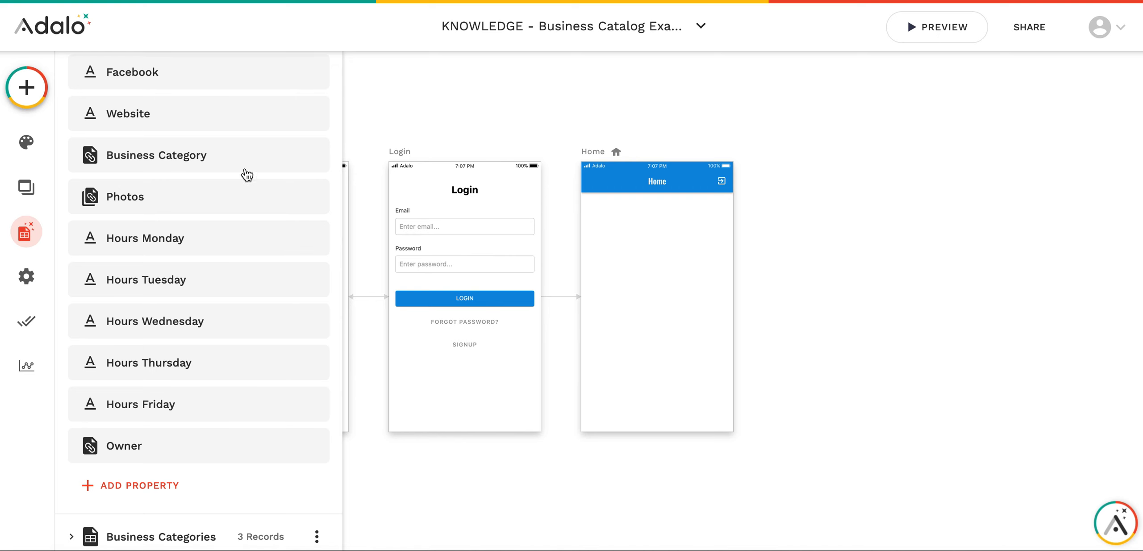
scroll(206, 184, "up", 8)
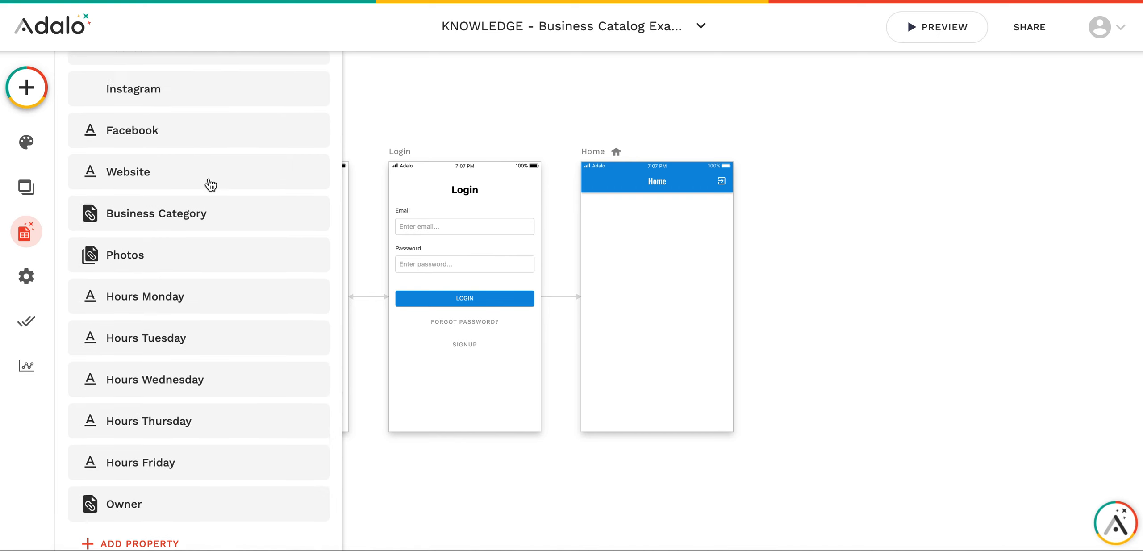
- Close the database collections and select the empty Home screen beside Signup and Login
left_click(101, 181)
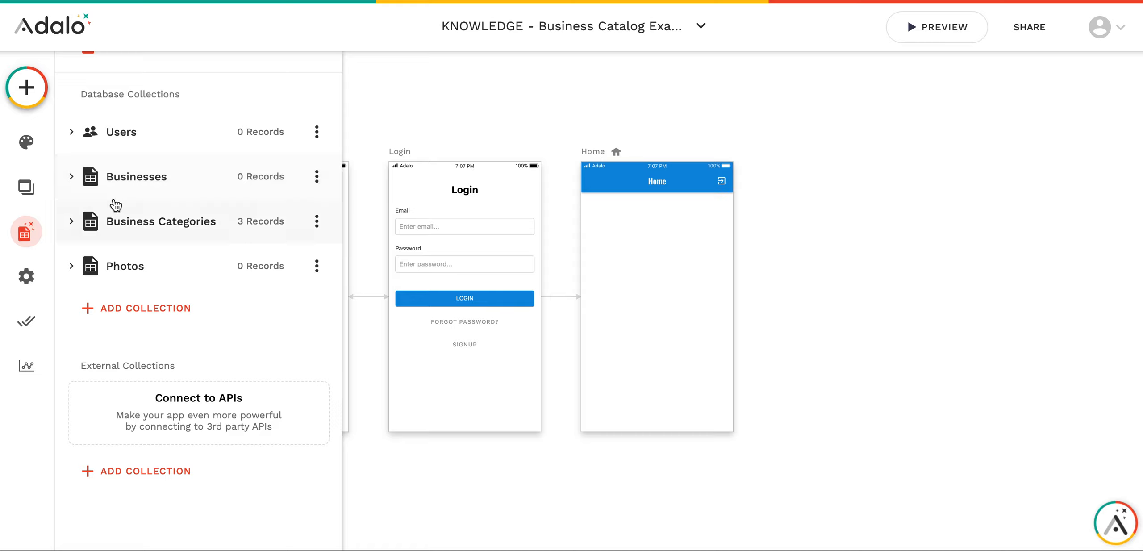
left_click(119, 182)
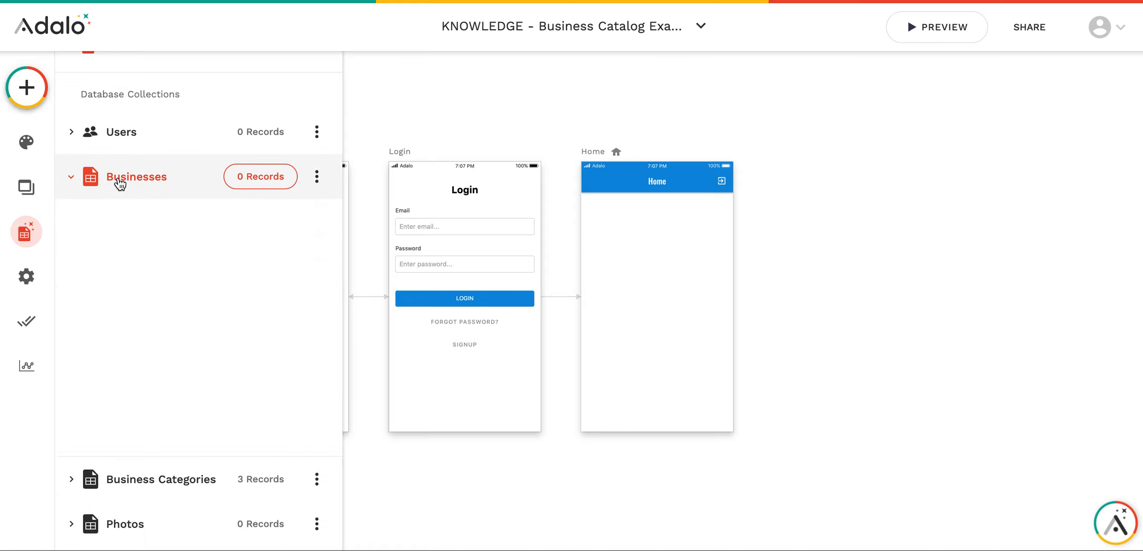
left_click(670, 263)
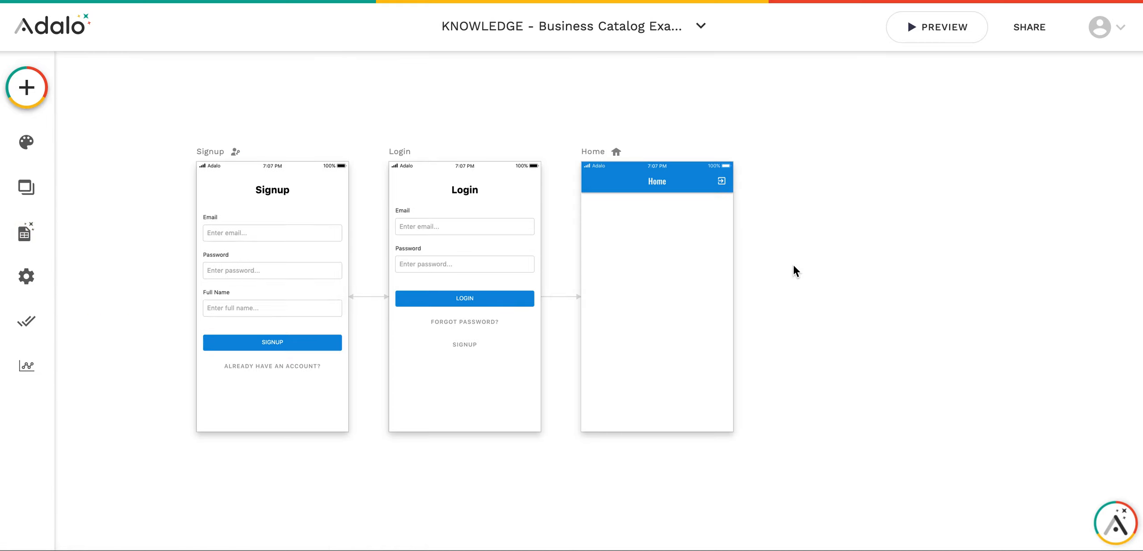
left_click(537, 151)
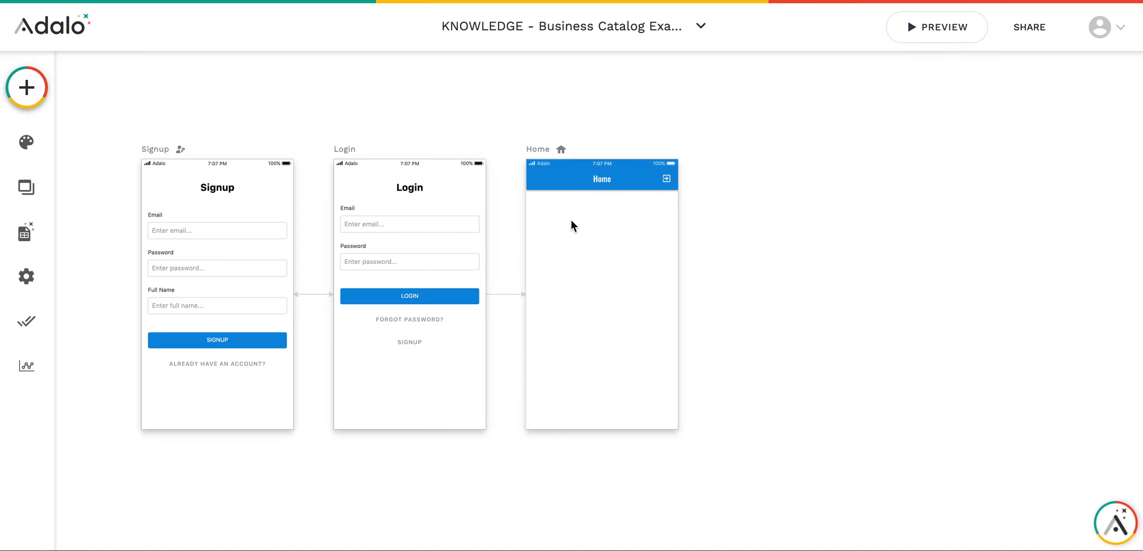
scroll(627, 231, "up", 5)
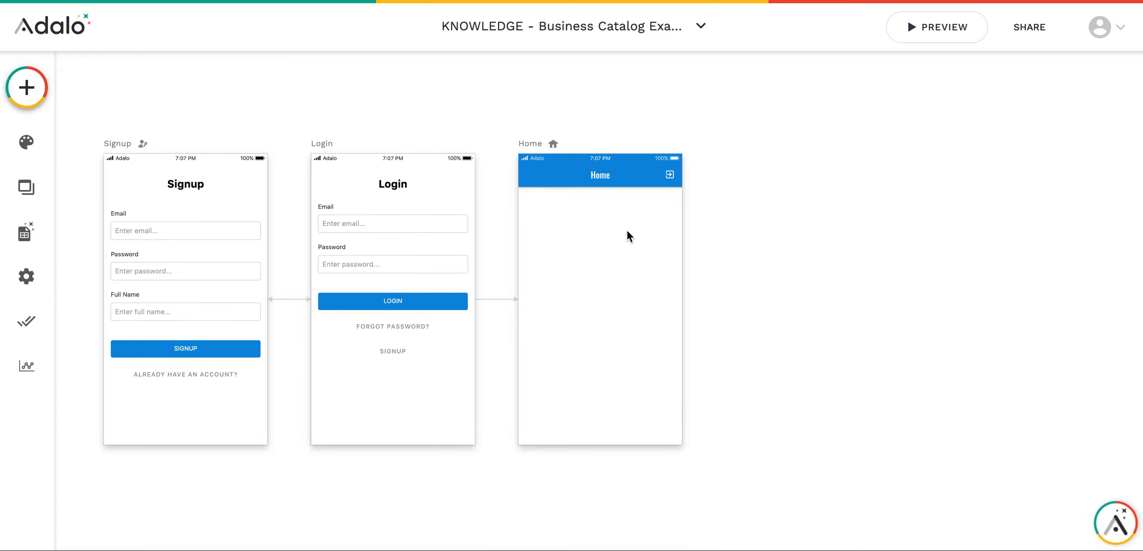
scroll(627, 230, "down", 5)
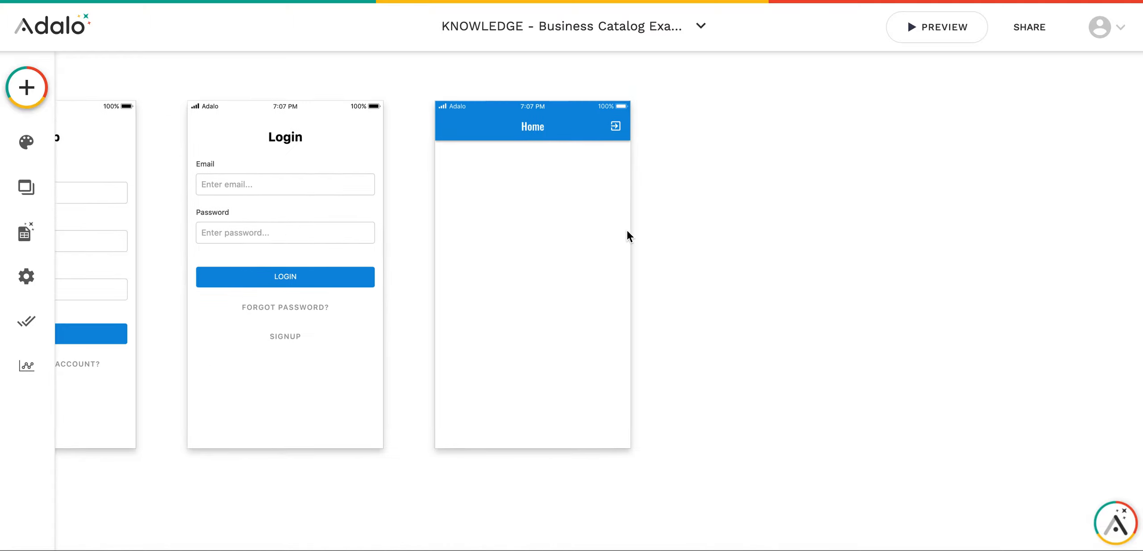
- Place a Card List on the Home screen by mistake, then delete it
left_click(40, 93)
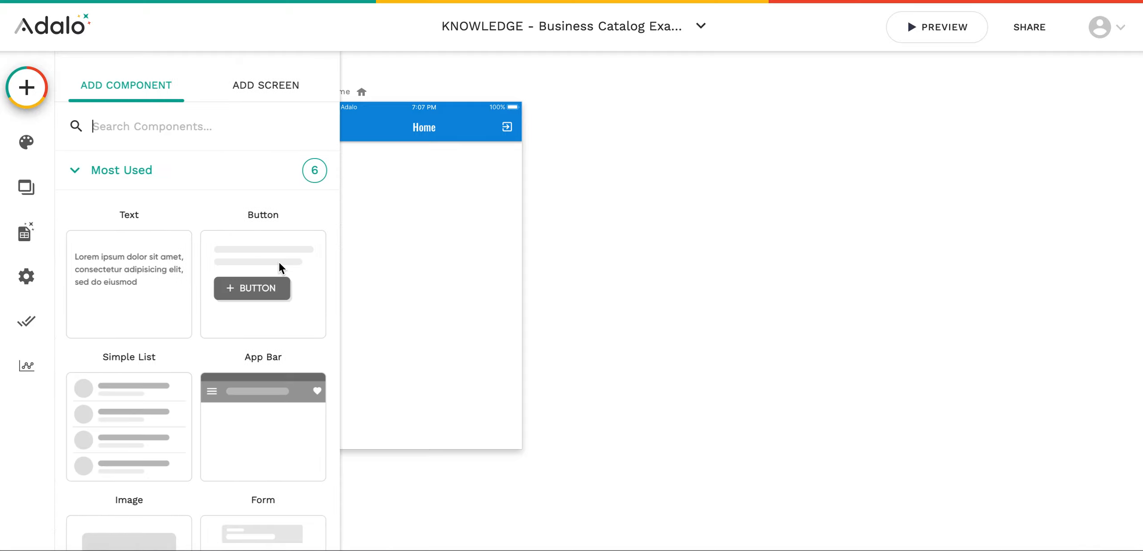
scroll(270, 262, "down", 3)
scroll(266, 255, "down", 6)
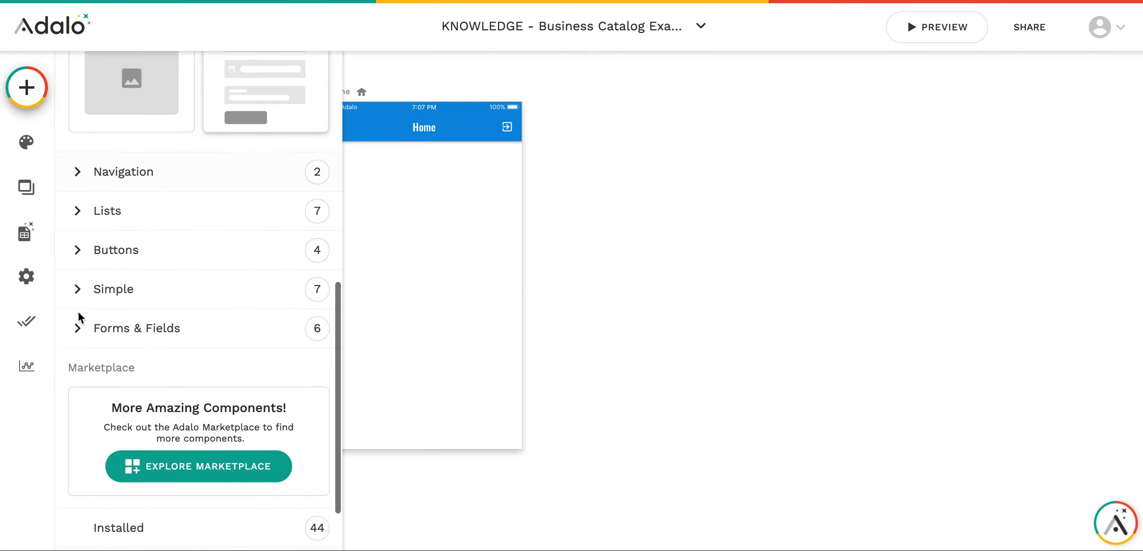
left_click(104, 315)
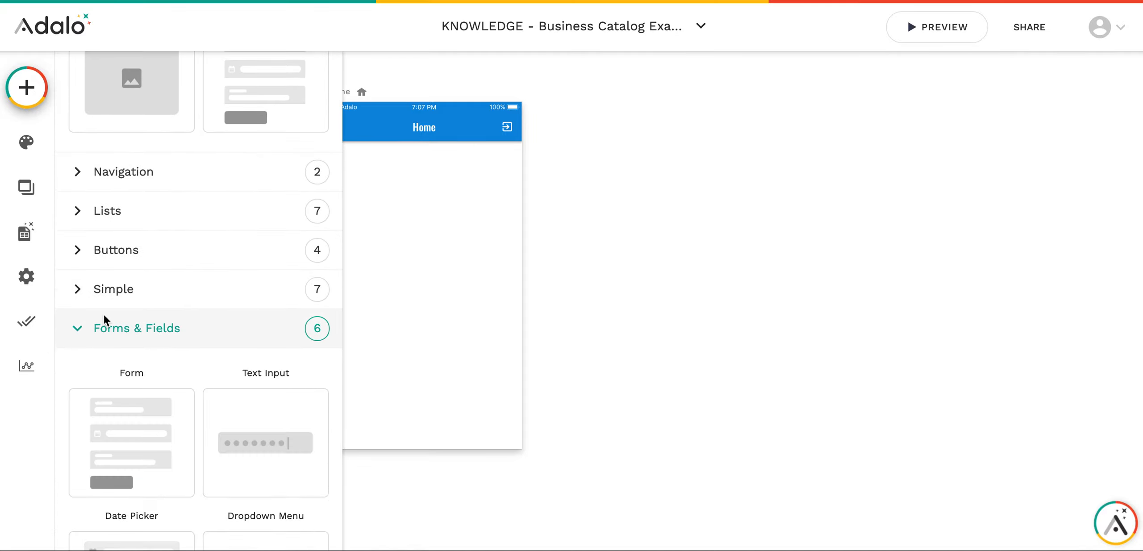
left_click(103, 210)
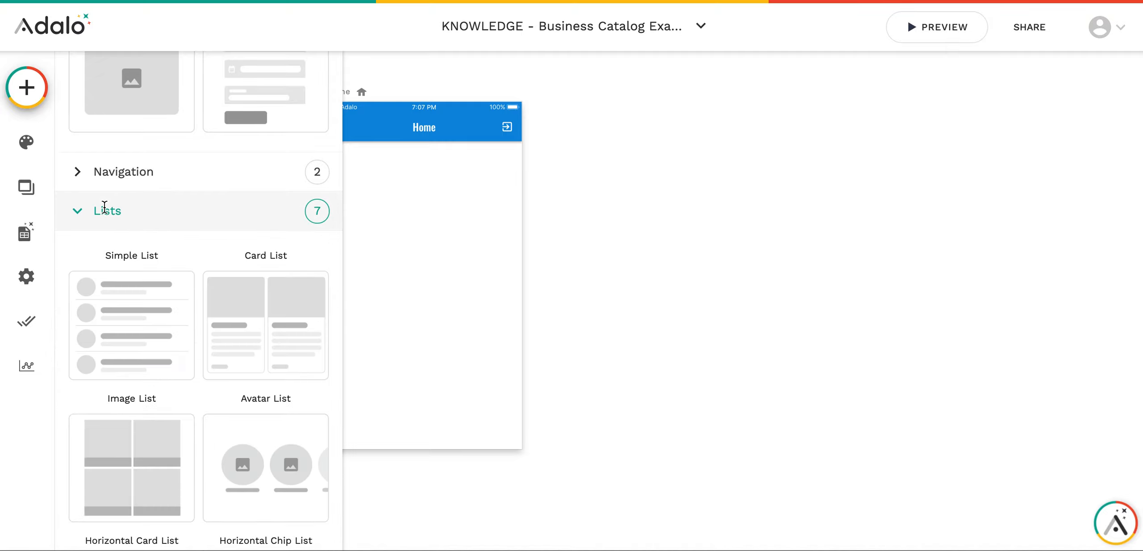
scroll(191, 259, "down", 2)
scroll(190, 258, "down", 3)
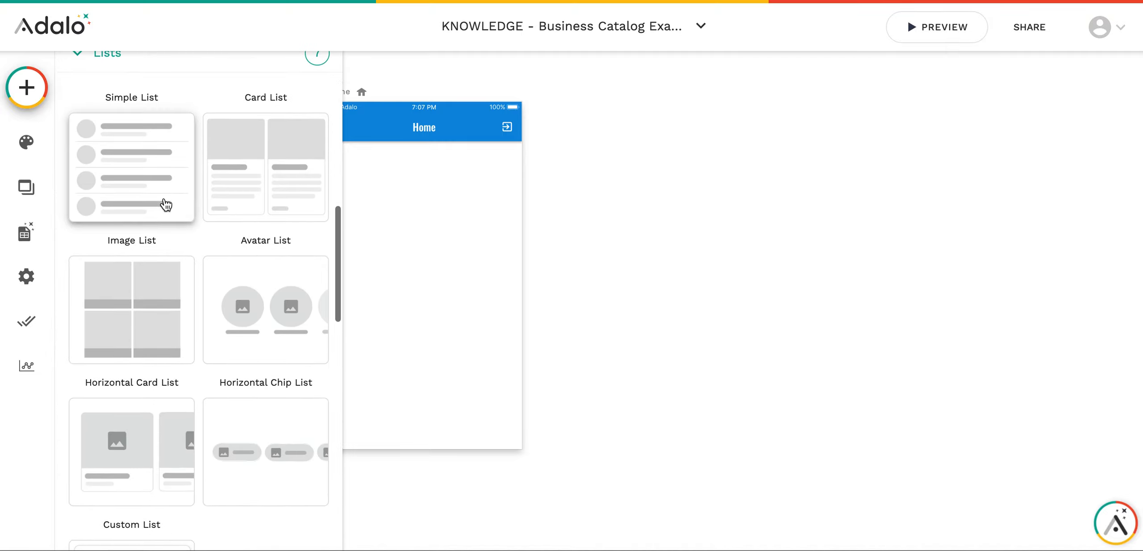
scroll(424, 268, "left", 3)
left_click_drag(266, 137, 583, 315)
key("BackSpace")
- Drag a Simple List onto the Home screen
left_click(21, 83)
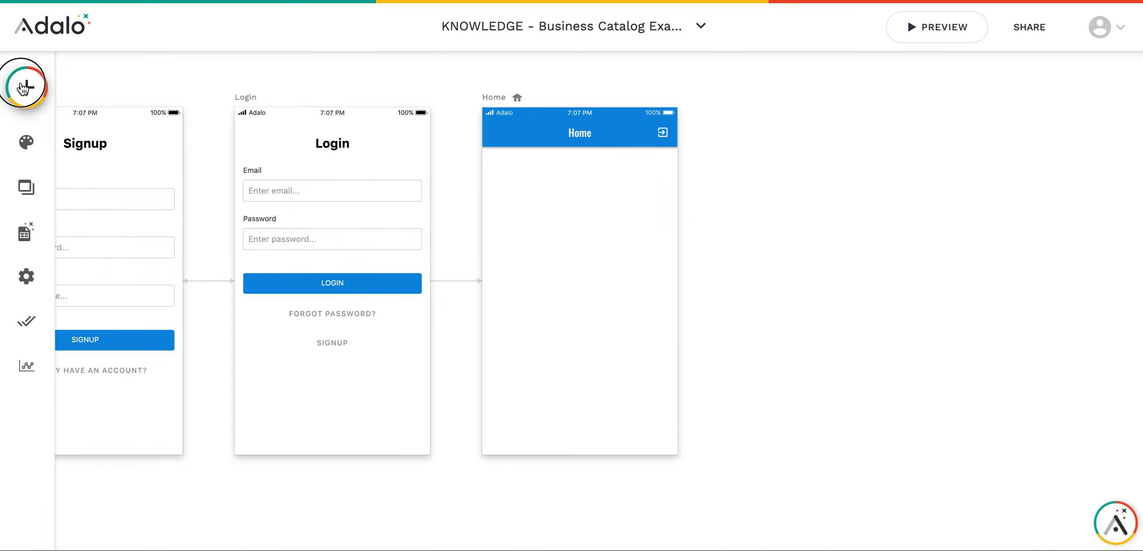
scroll(189, 362, "down", 5)
scroll(189, 364, "up", 4)
left_click_drag(190, 365, 579, 227)
- Make the Home list display Businesses records, titled with Business Name
left_click(161, 224)
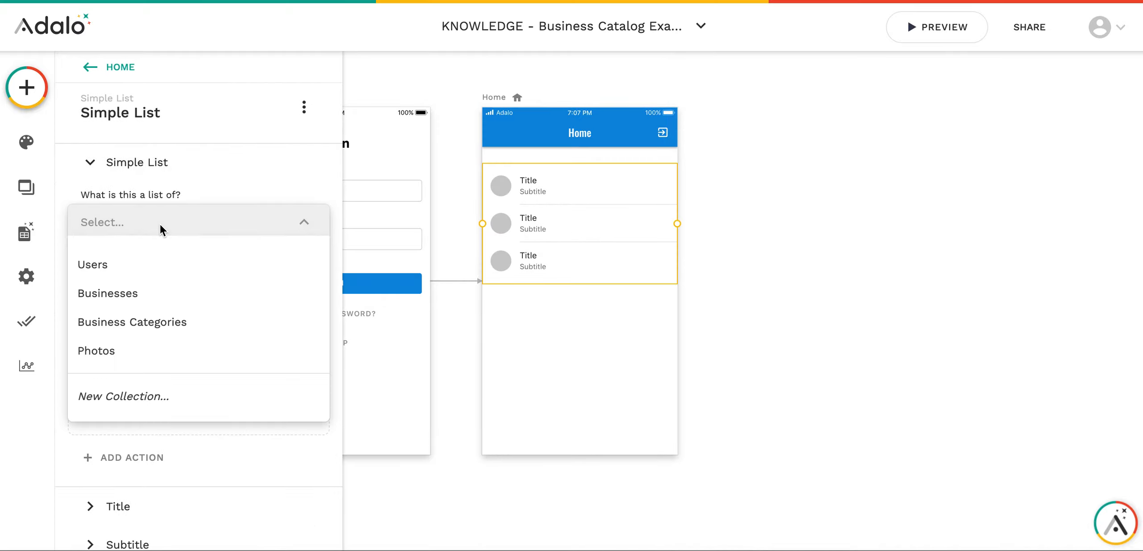
left_click(152, 304)
scroll(214, 332, "down", 10)
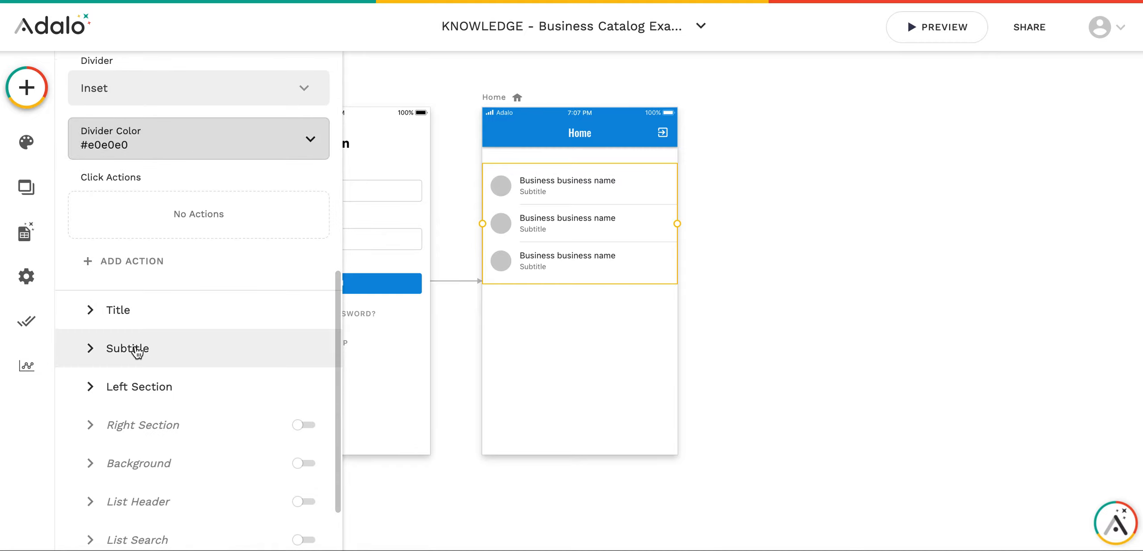
left_click(134, 350)
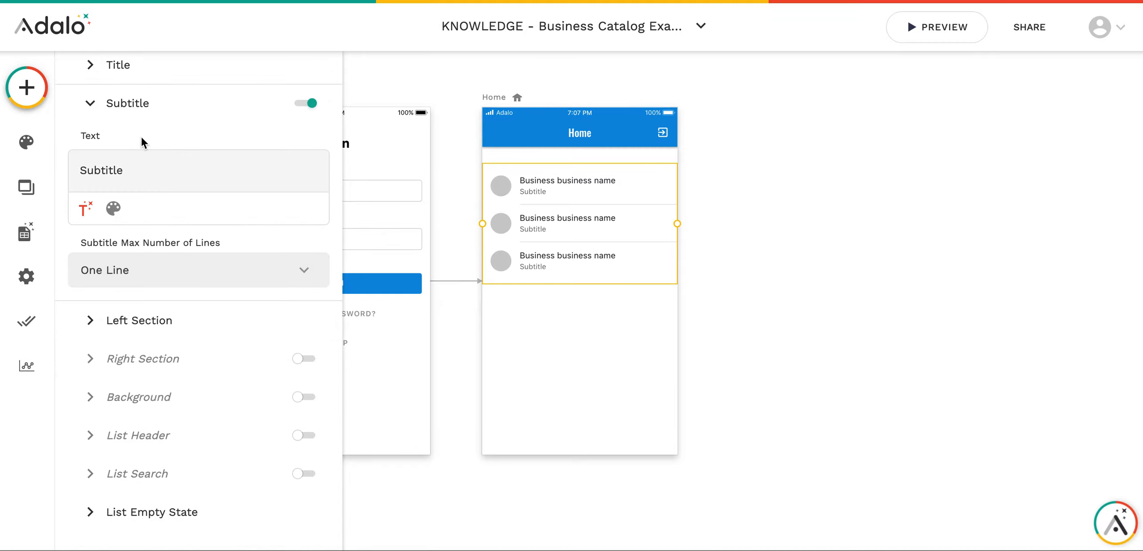
left_click(133, 67)
scroll(268, 208, "up", 3)
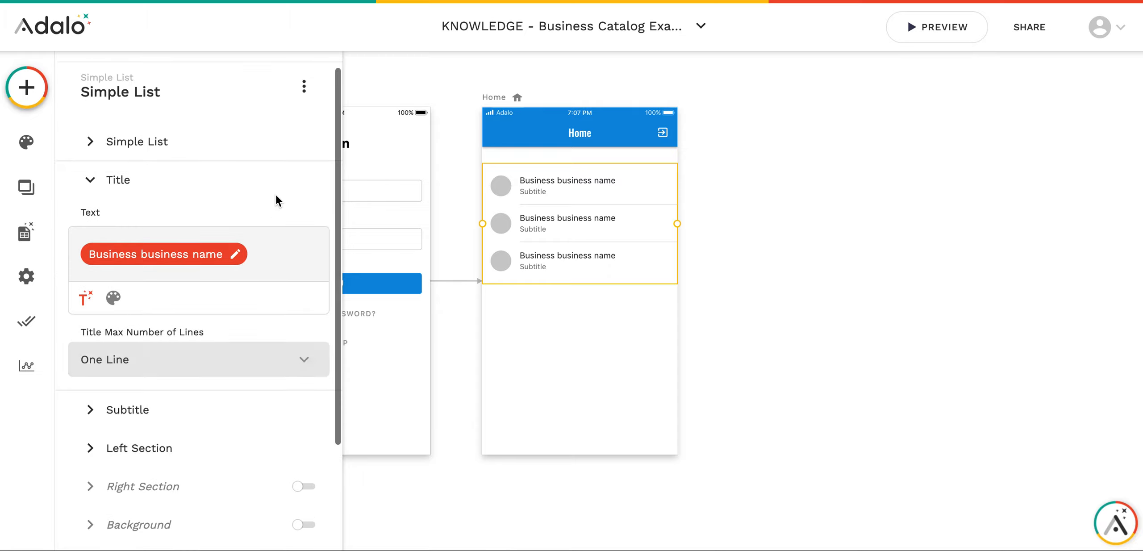
left_click(243, 255)
left_click(259, 250)
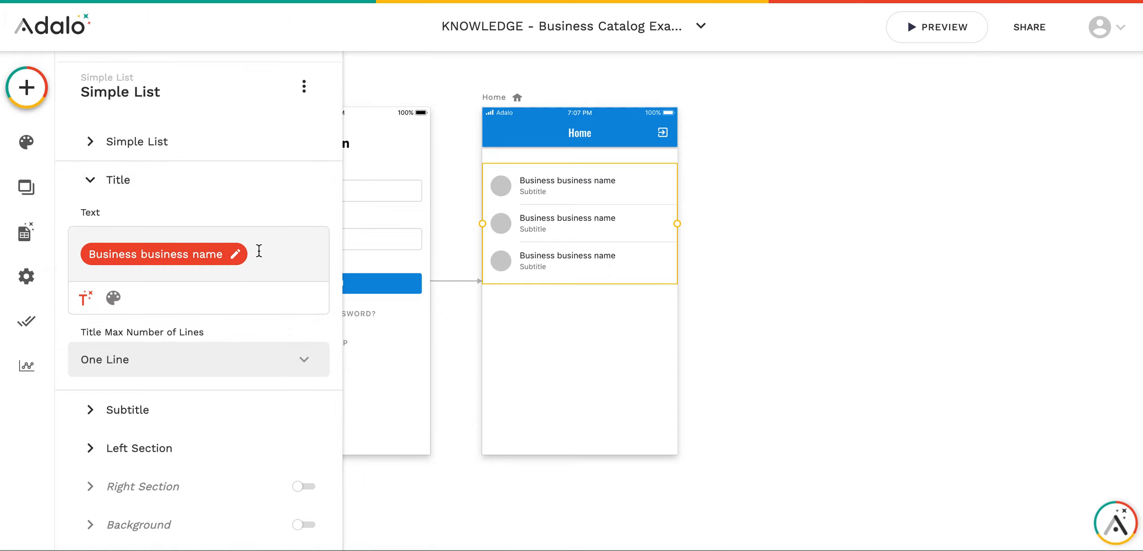
scroll(248, 256, "down", 1)
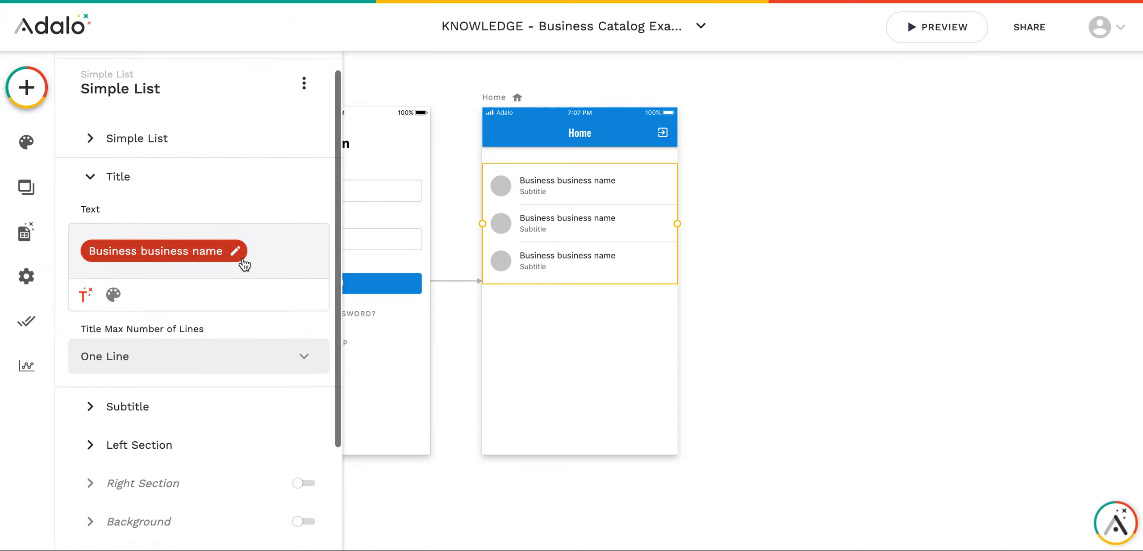
- Replace the placeholder subtitle with the business Address, limited to two lines
left_click(163, 407)
double_click(158, 281)
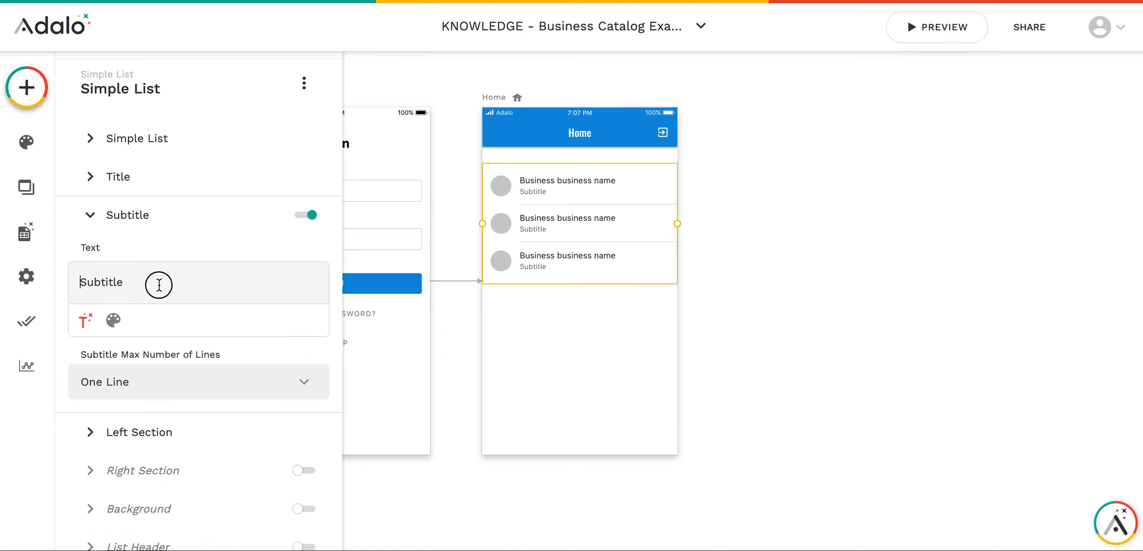
key("BackSpace")
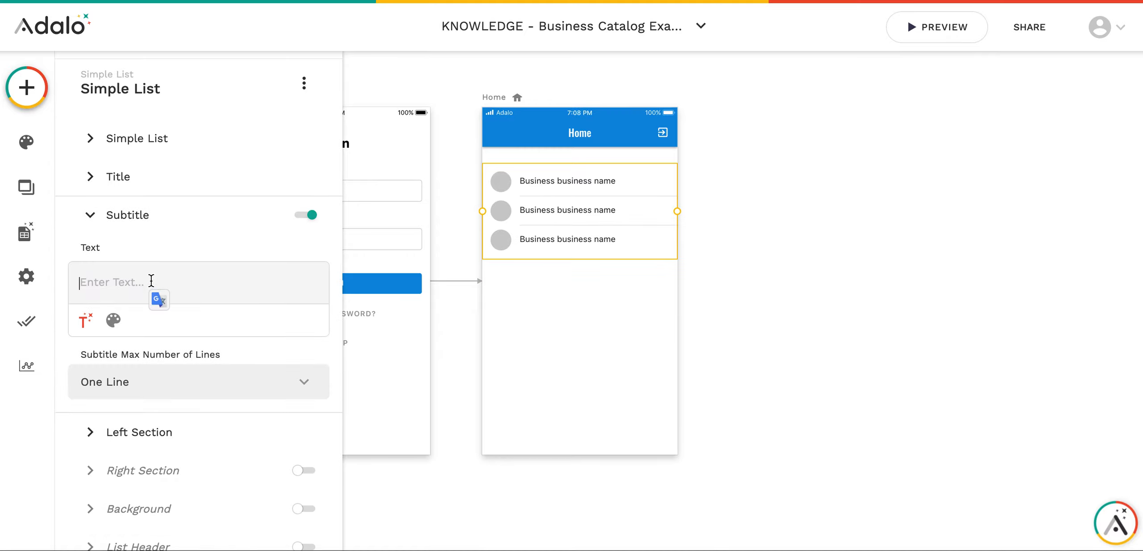
left_click(84, 319)
scroll(197, 214, "down", 1)
scroll(197, 214, "up", 1)
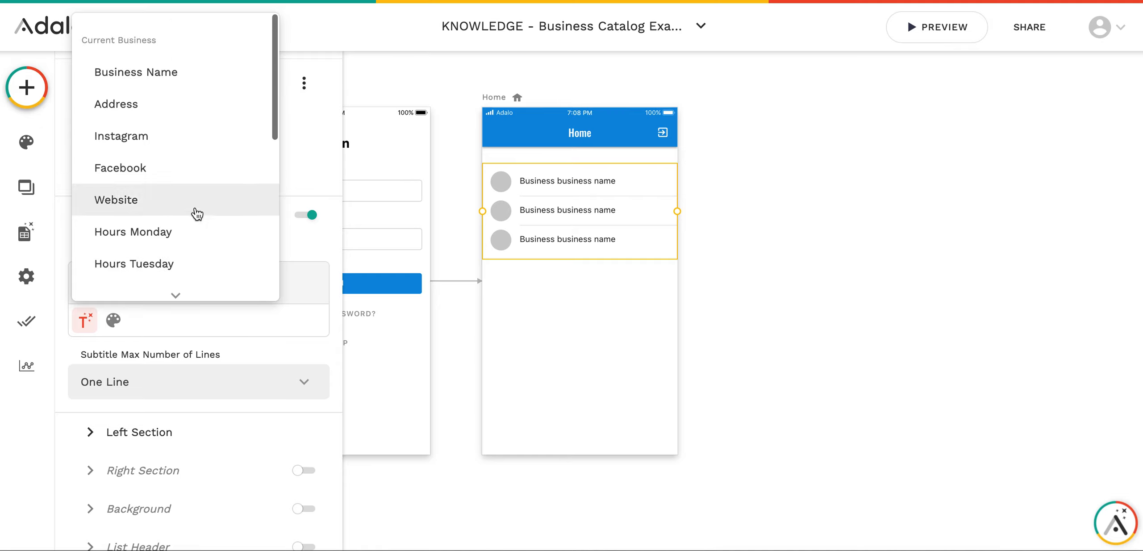
left_click(163, 110)
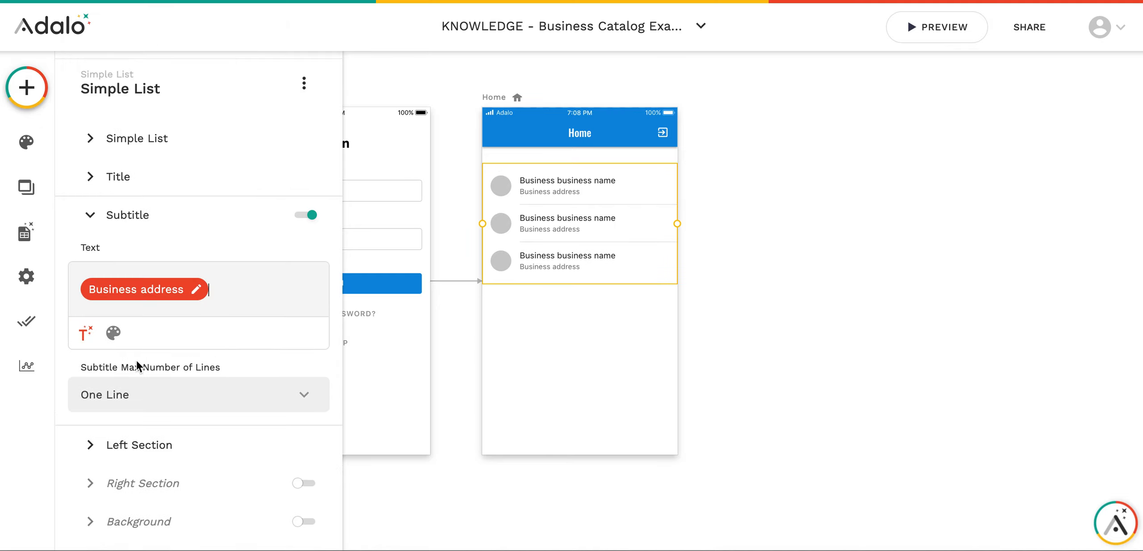
left_click(248, 401)
left_click(162, 328)
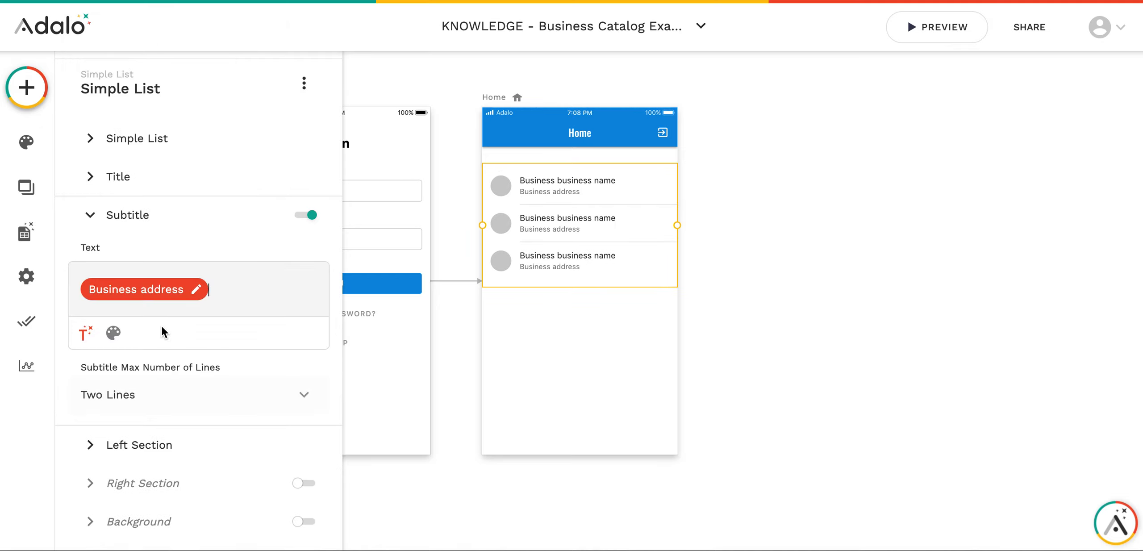
scroll(219, 377, "down", 2)
left_click(180, 375)
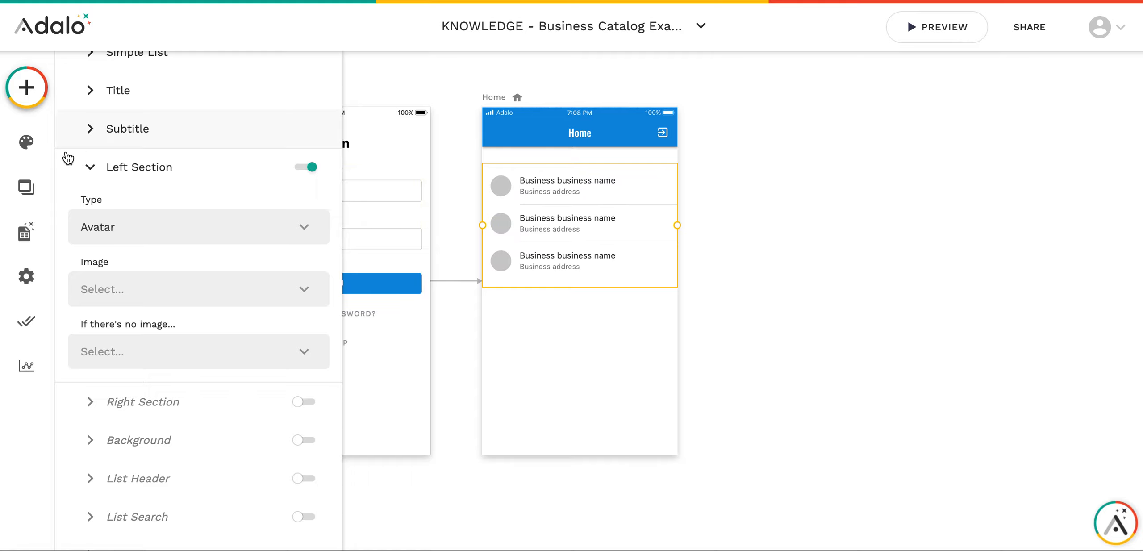
- Open the database and expand the Businesses collection's property list
left_click(39, 221)
left_click(92, 261)
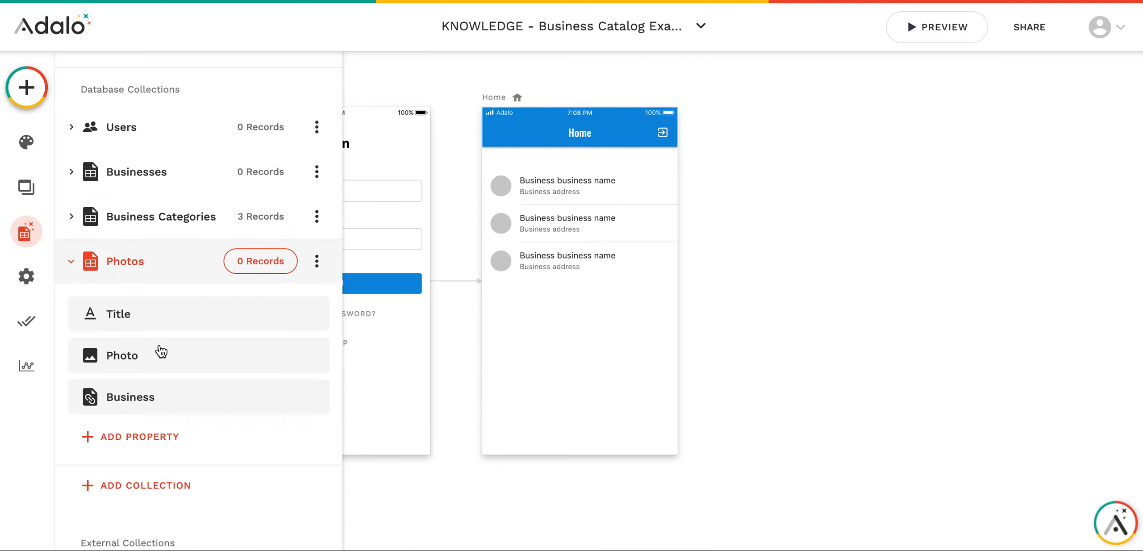
left_click(108, 189)
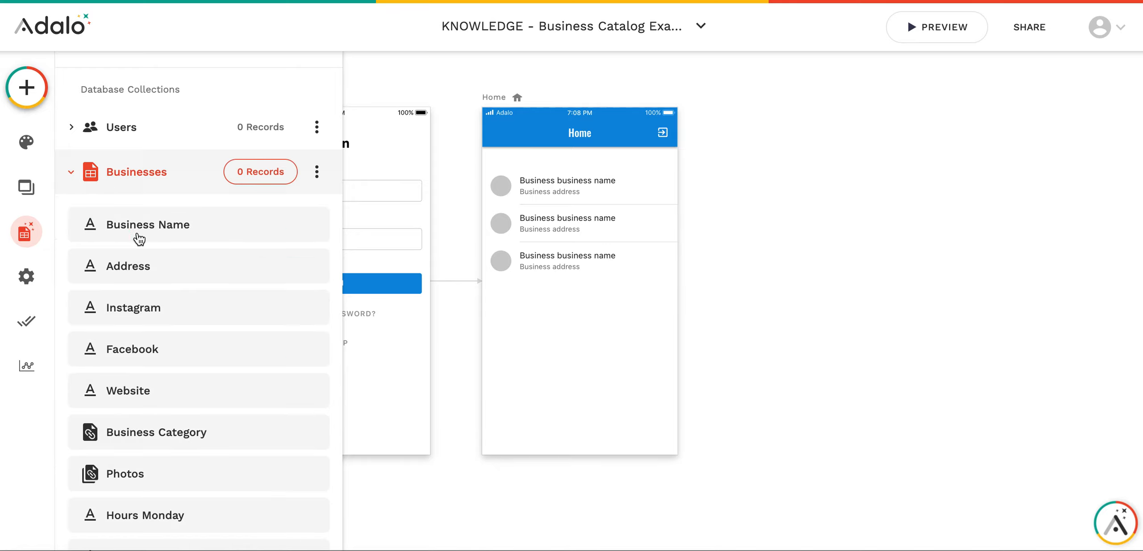
scroll(175, 351, "down", 3)
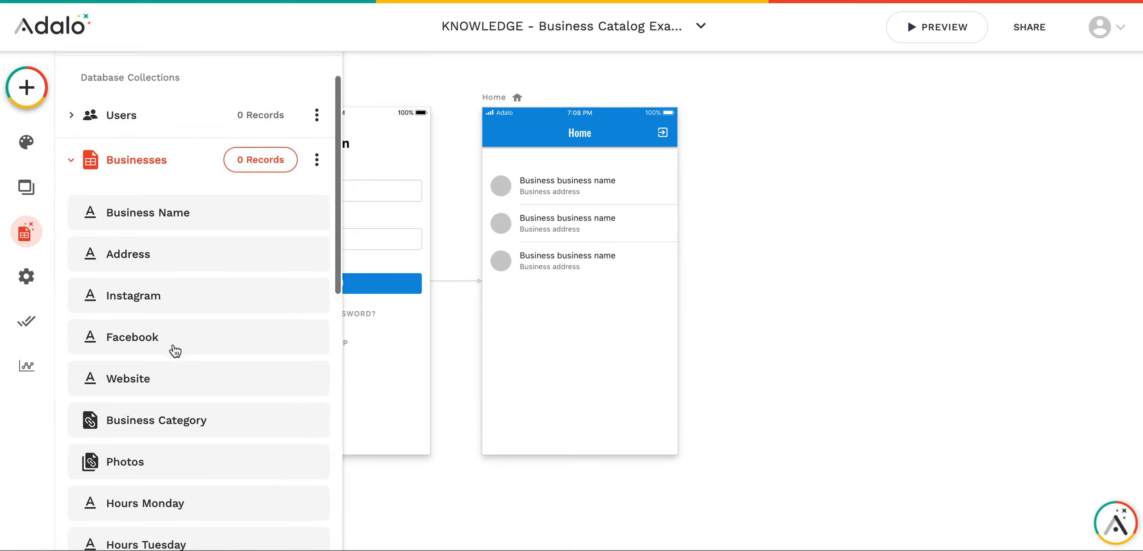
scroll(176, 351, "up", 4)
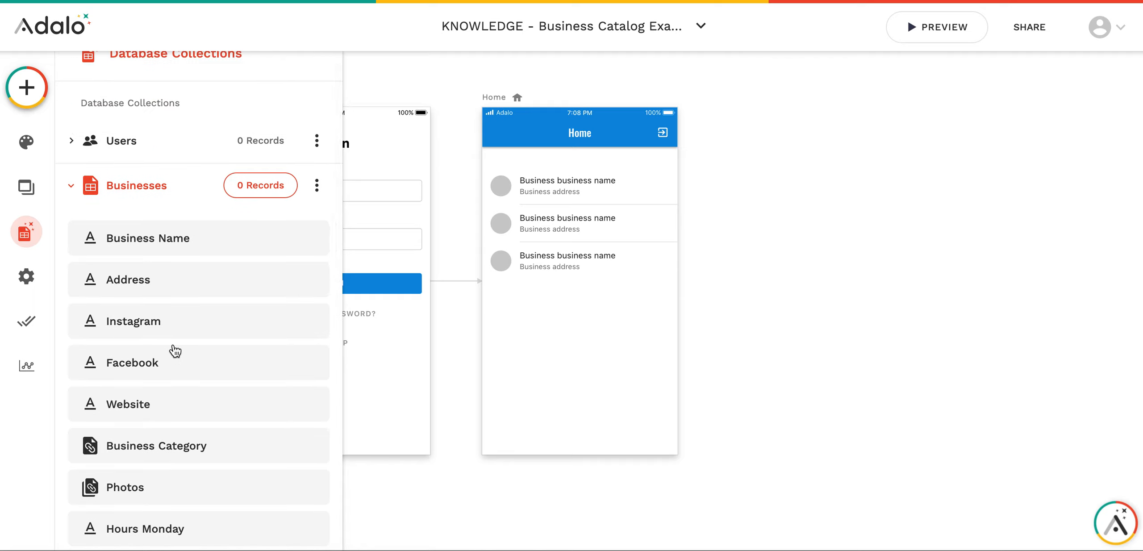
scroll(175, 351, "down", 1)
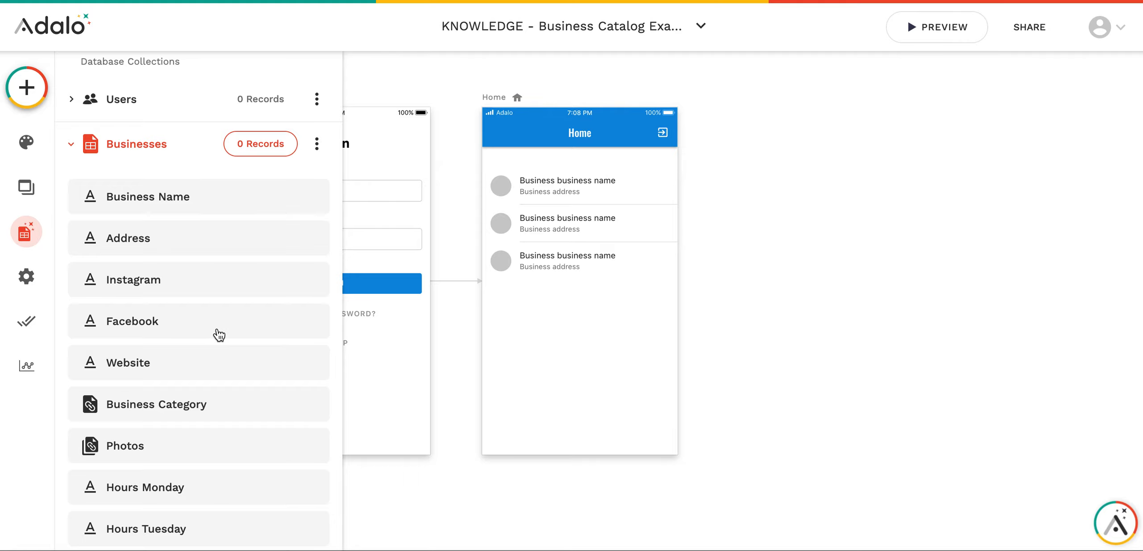
scroll(203, 286, "down", 5)
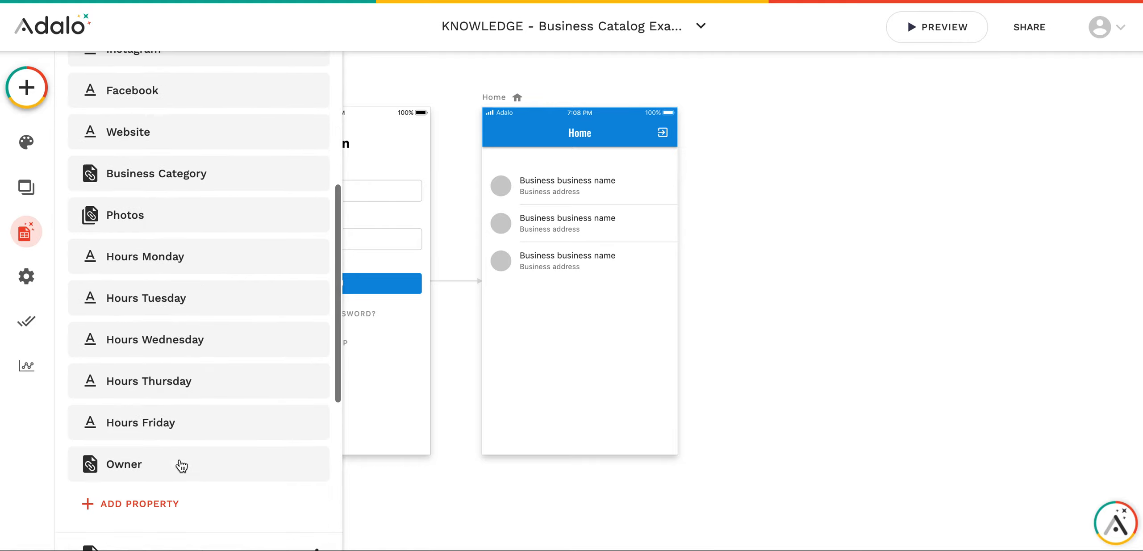
scroll(180, 472, "up", 3)
scroll(179, 469, "down", 8)
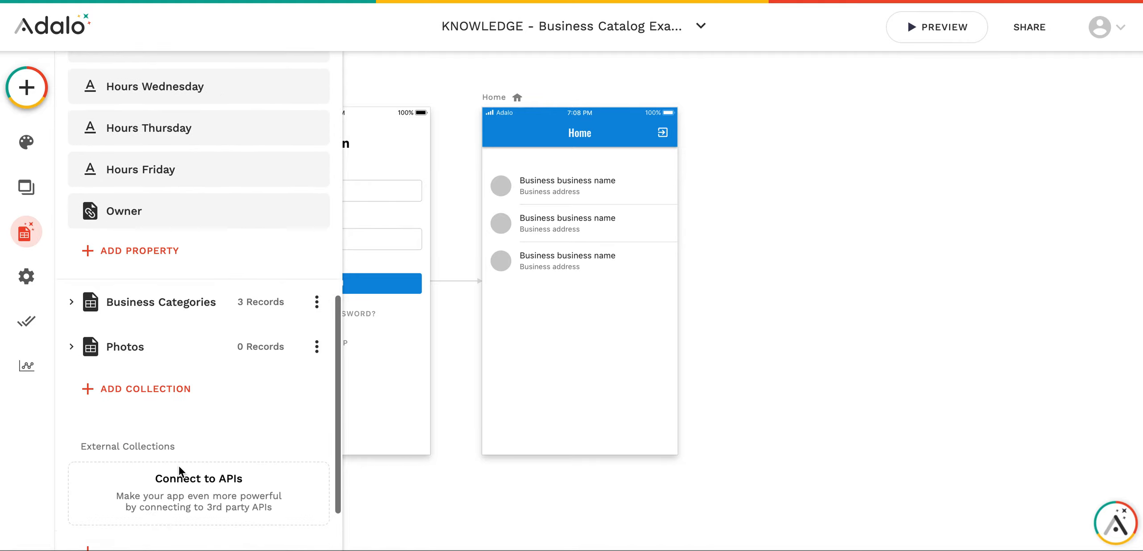
scroll(179, 469, "up", 4)
- Add a new Image property named Logo to the Businesses collection
left_click(152, 428)
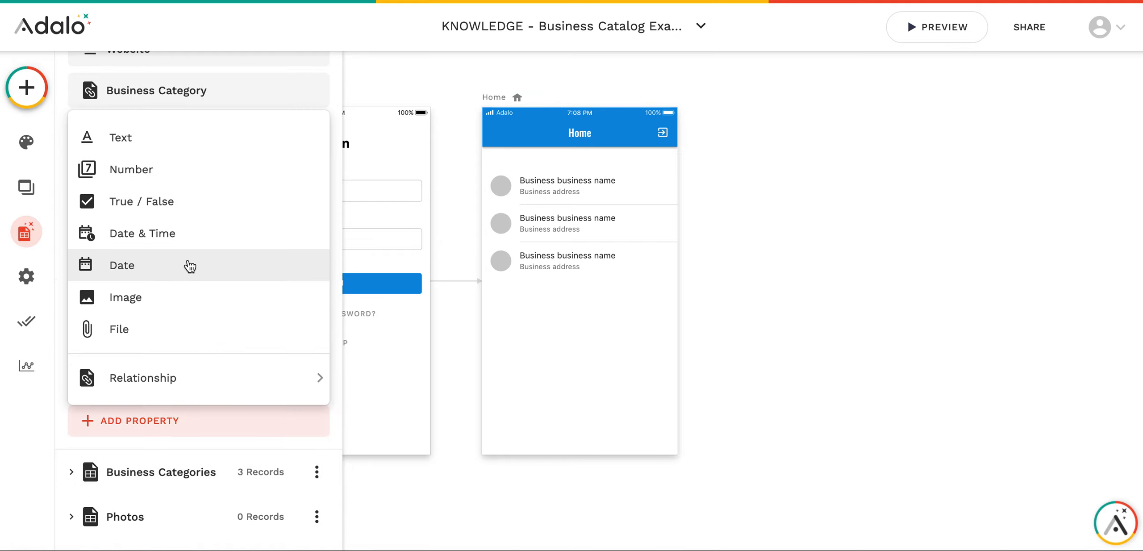
left_click(162, 296)
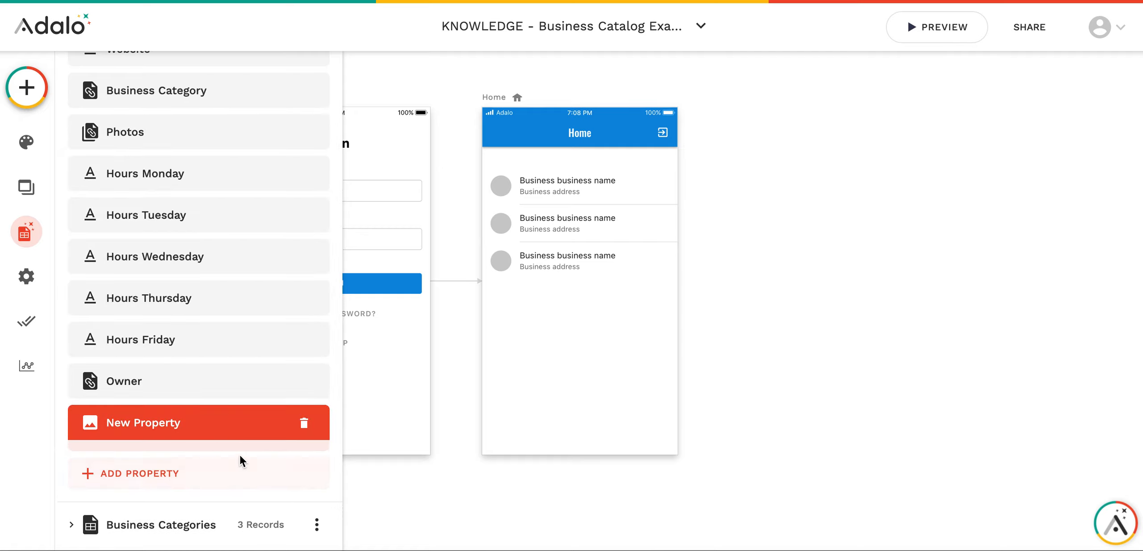
scroll(228, 474, "down", 3)
triple_click(186, 434)
type("Logo")
left_click(297, 479)
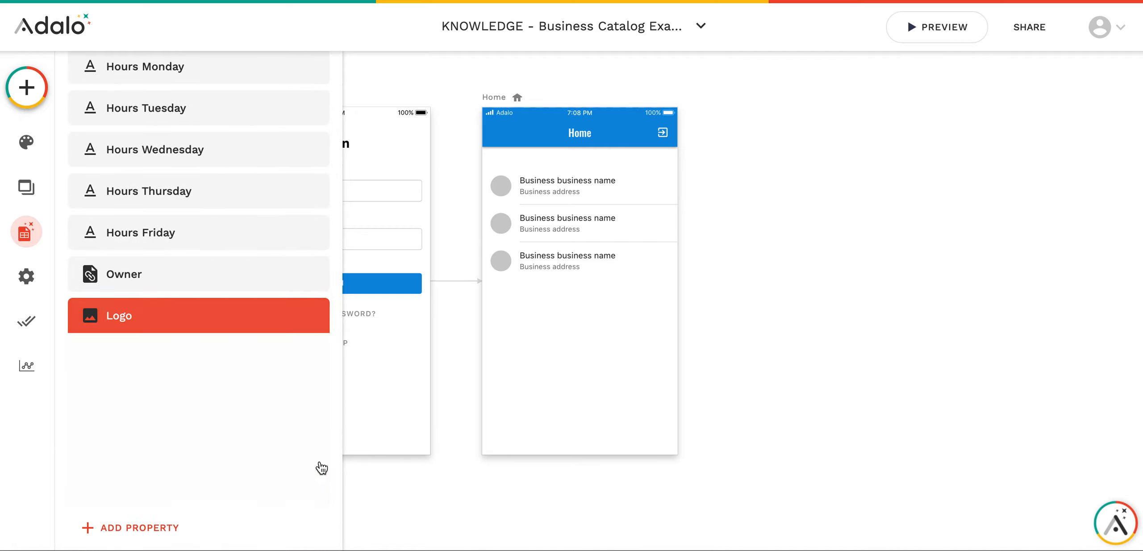
left_click(536, 220)
scroll(161, 375, "down", 10)
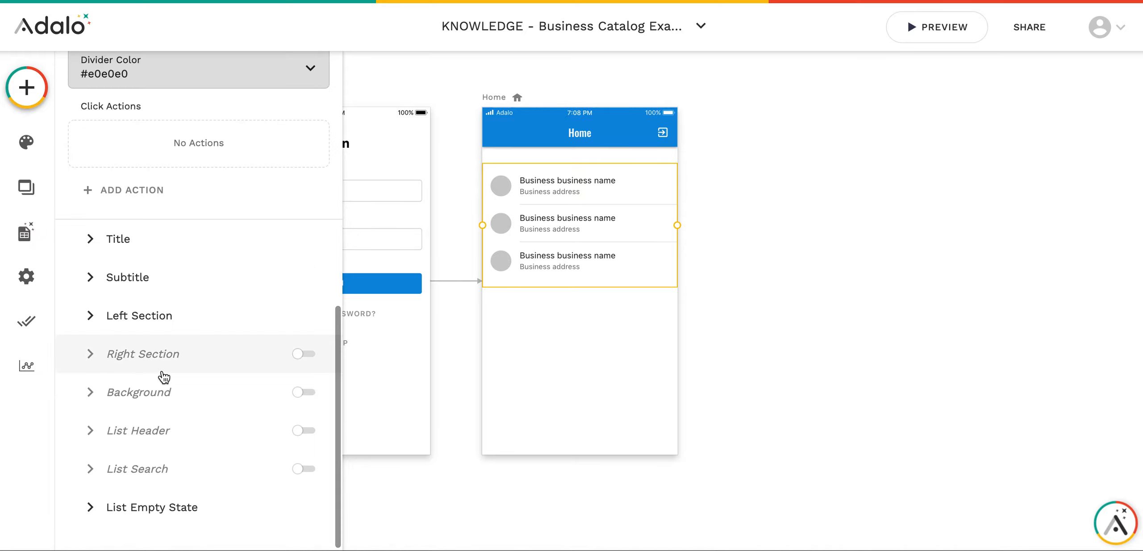
- Turn on the list's Left Section as an Avatar using each business's Logo
left_click(121, 318)
left_click(161, 201)
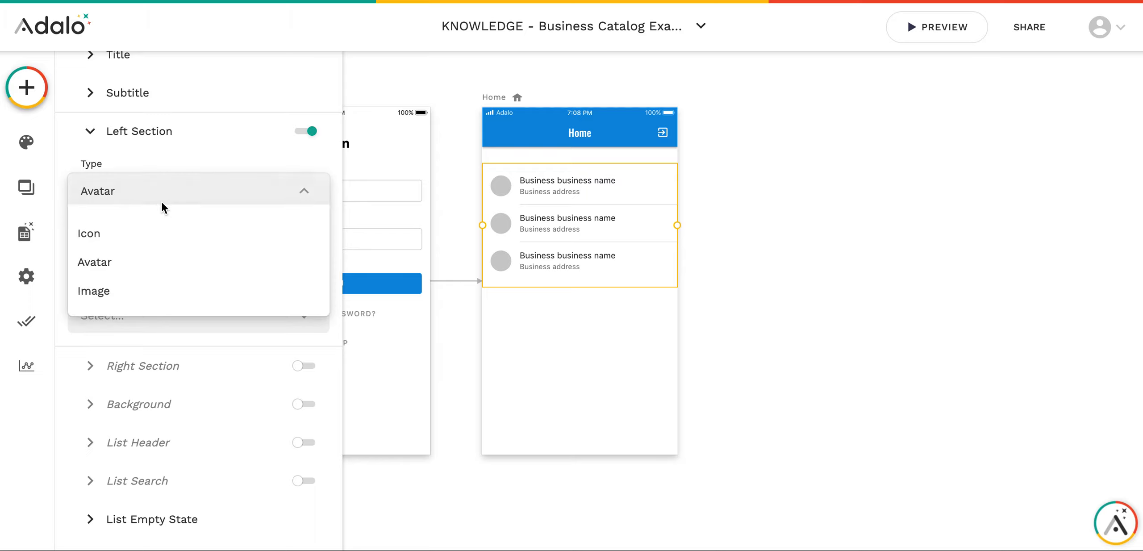
left_click(160, 201)
left_click(168, 252)
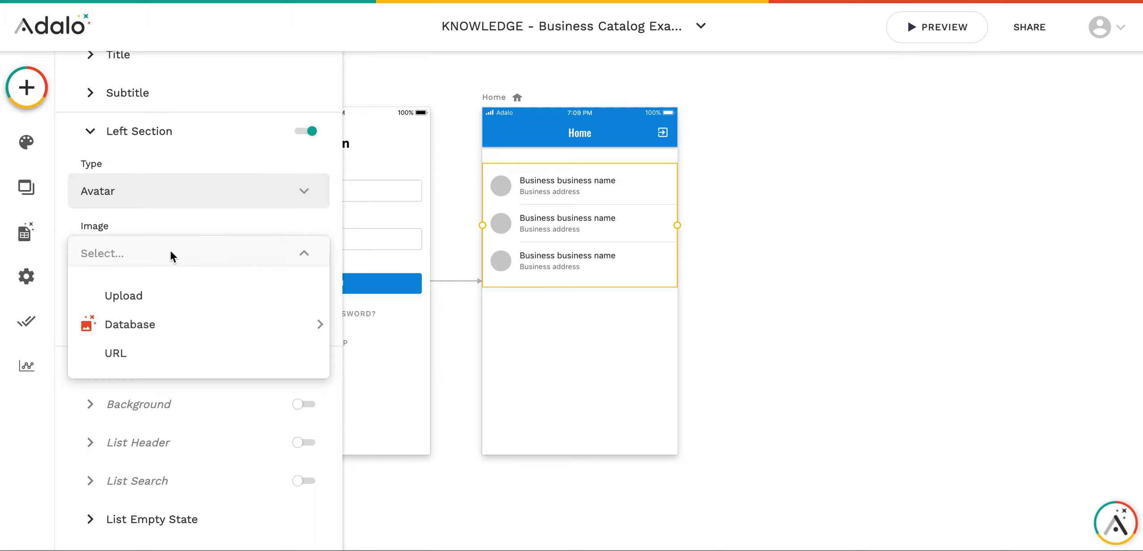
mouse_move(197, 324)
left_click(380, 370)
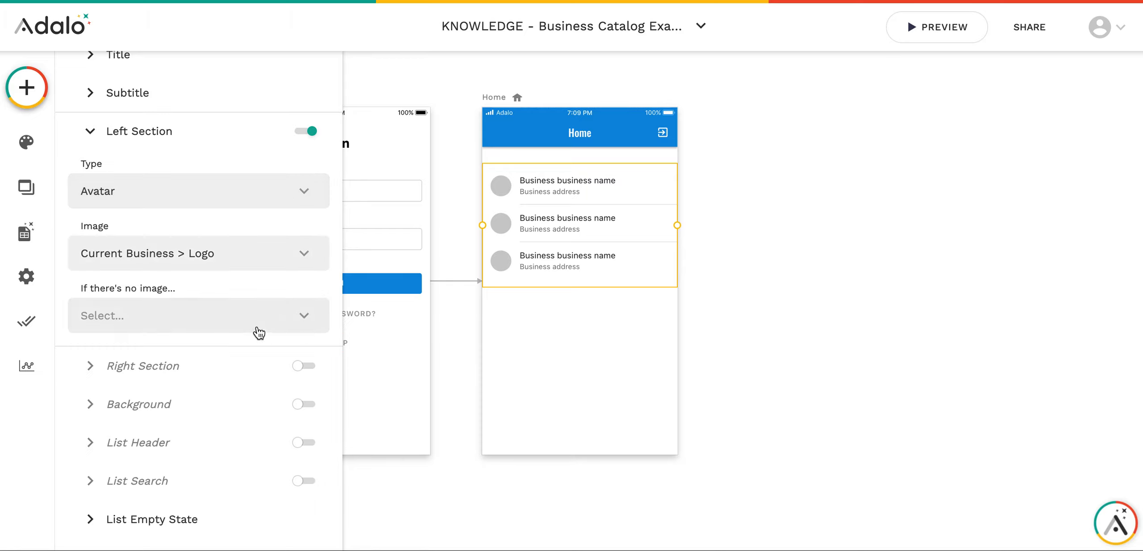
scroll(209, 402, "down", 1)
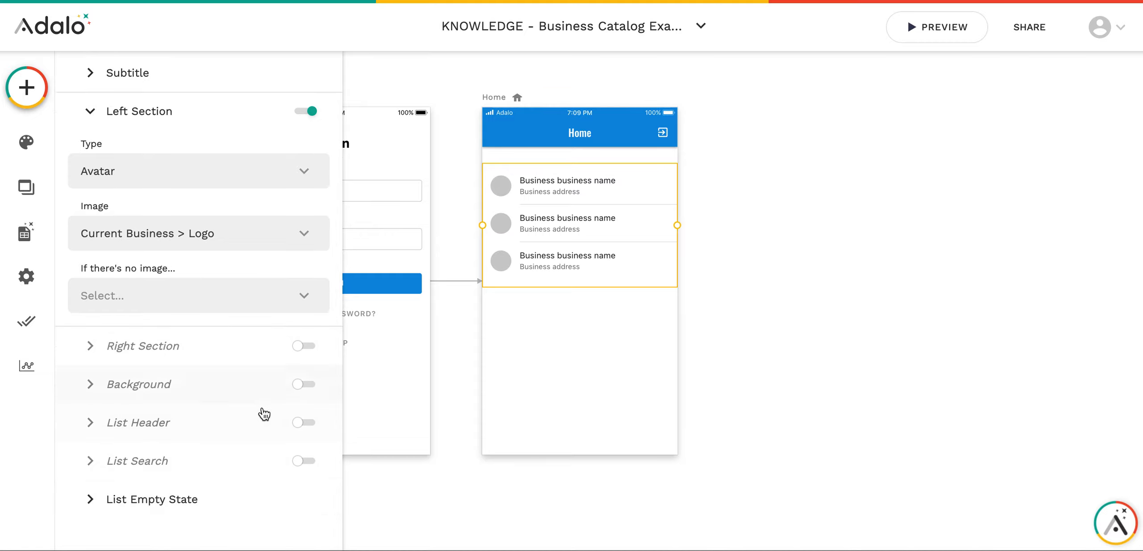
- Turn on the list's Right Section, adding an 'add' icon in #ccc to each row
left_click(564, 421)
left_click(565, 264)
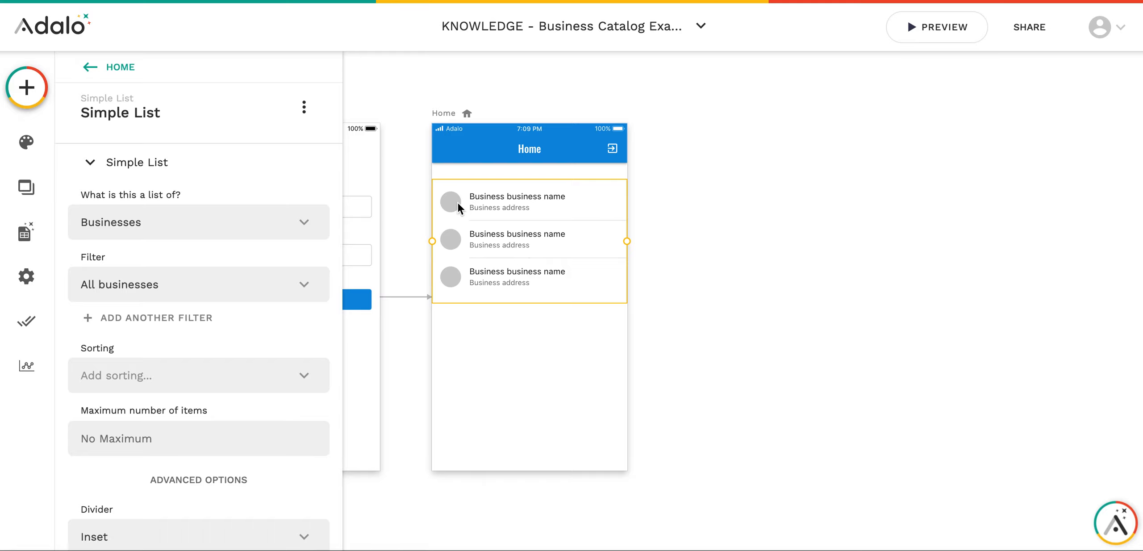
scroll(226, 250, "down", 10)
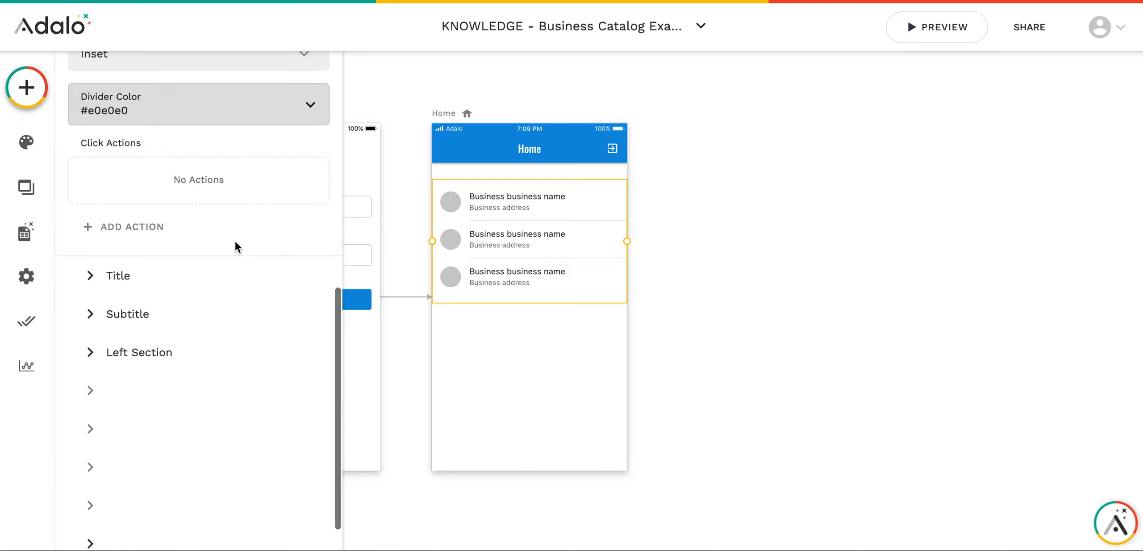
scroll(236, 244, "down", 1)
left_click(306, 360)
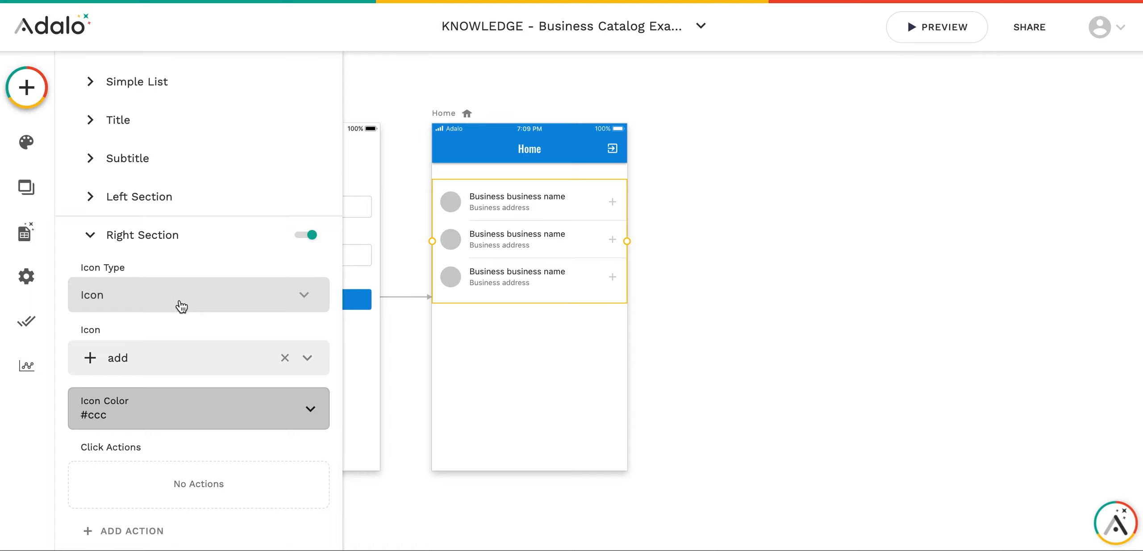
- Change the right-side row icon from the plus to arrow_forward
left_click(286, 359)
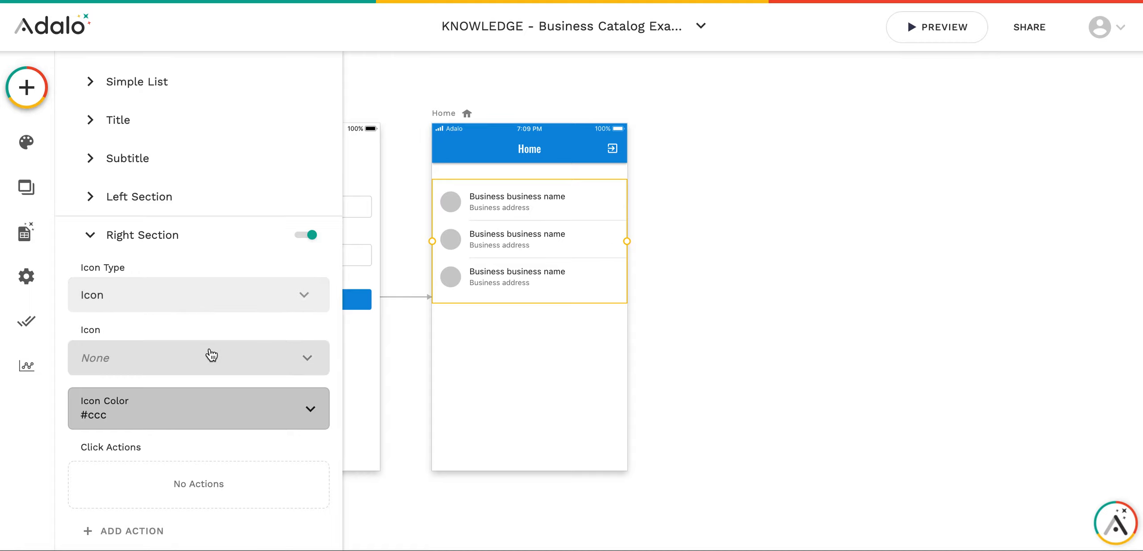
left_click(185, 358)
type("mor")
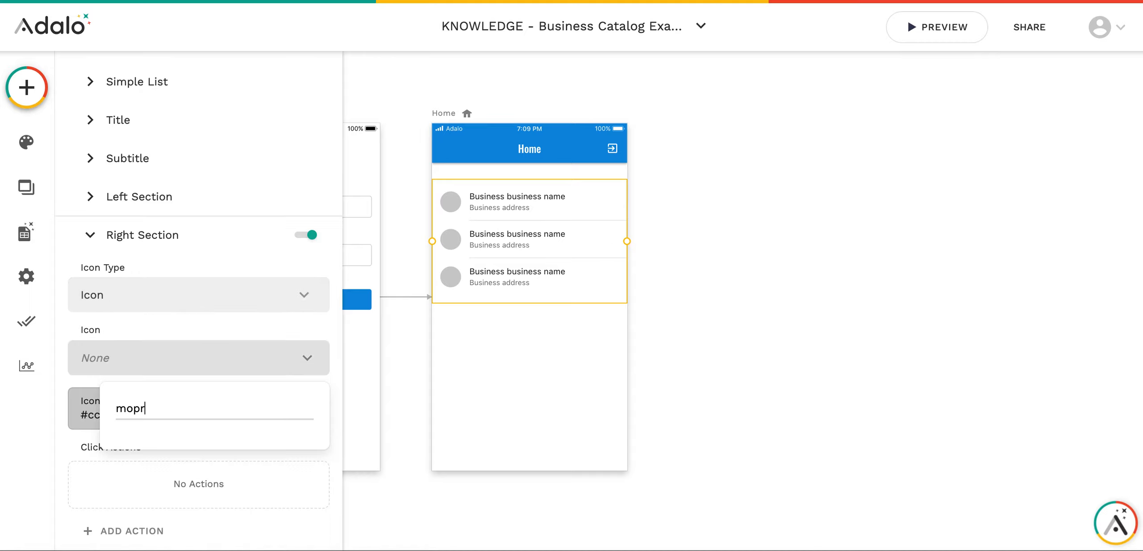
type("e")
key("BackSpace")
key("BackSpace")
key("BackSpace")
key("BackSpace")
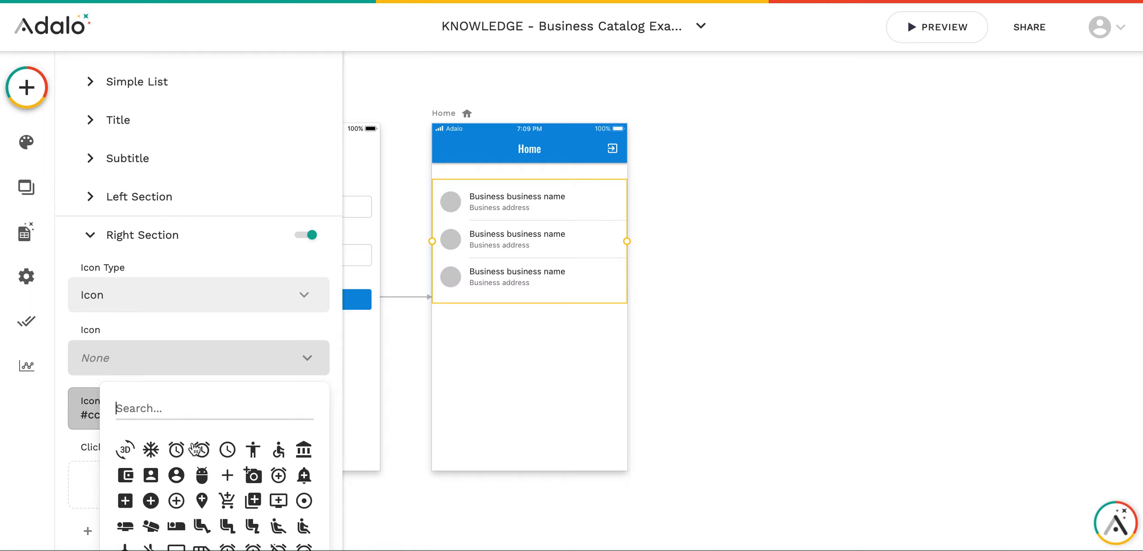
scroll(196, 447, "down", 3)
scroll(199, 444, "up", 3)
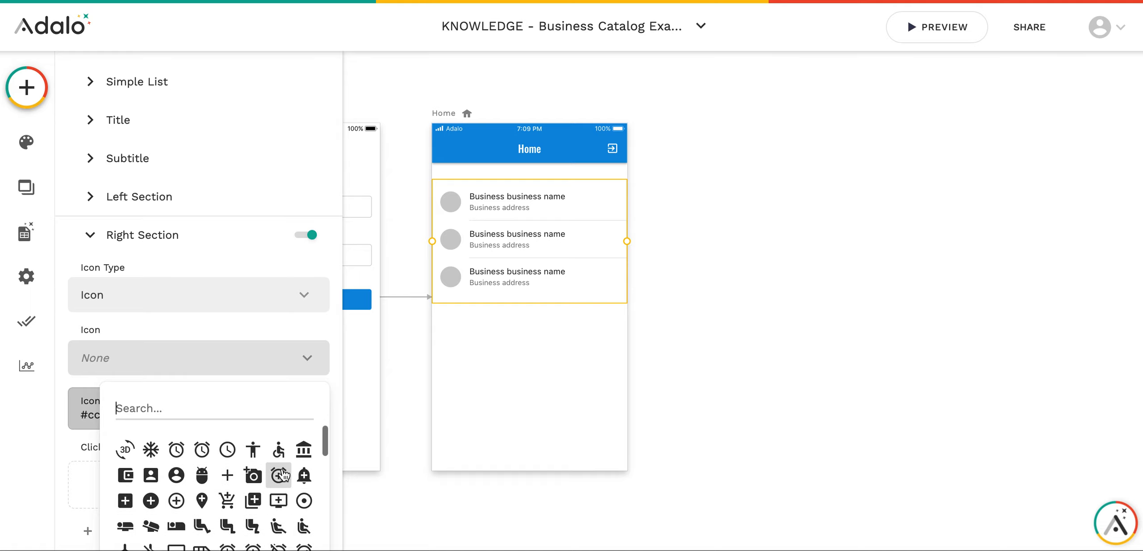
scroll(282, 484, "down", 2)
scroll(281, 489, "down", 3)
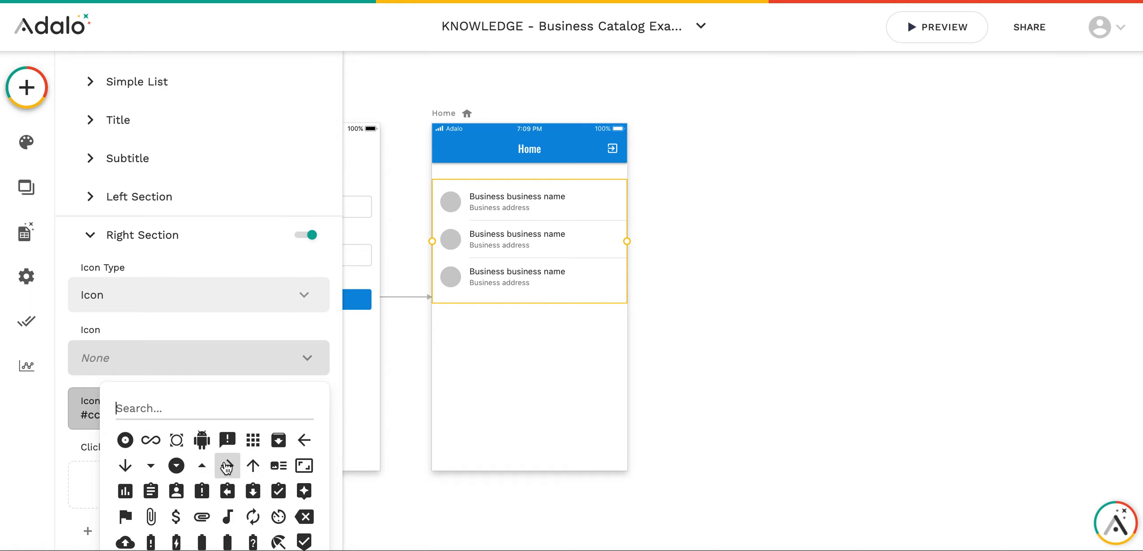
left_click(227, 465)
- Start adding a click action to the list's right-side arrow icon
left_click(651, 241)
left_click(619, 193)
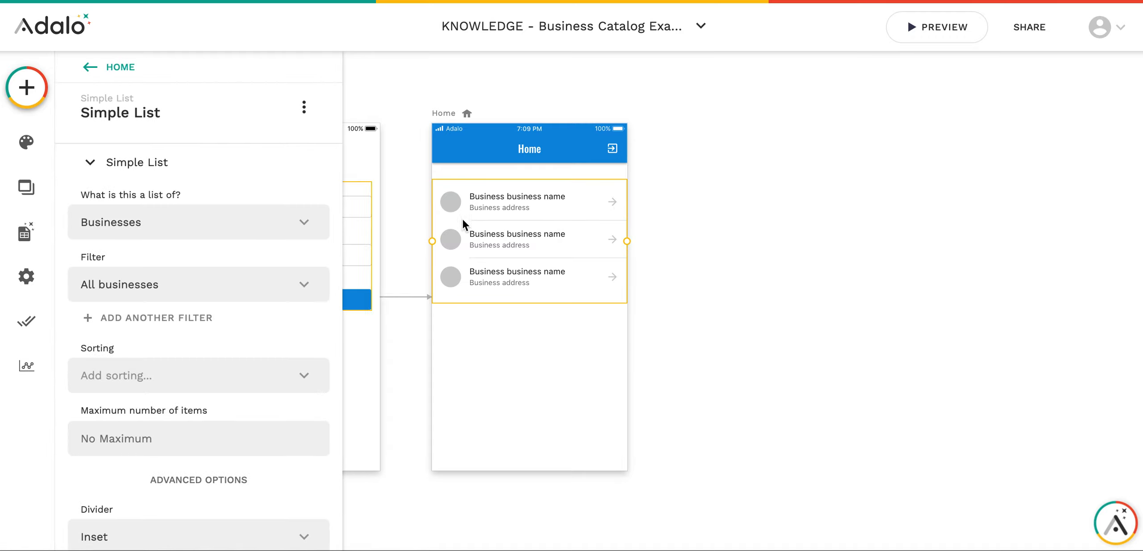
scroll(212, 326, "down", 10)
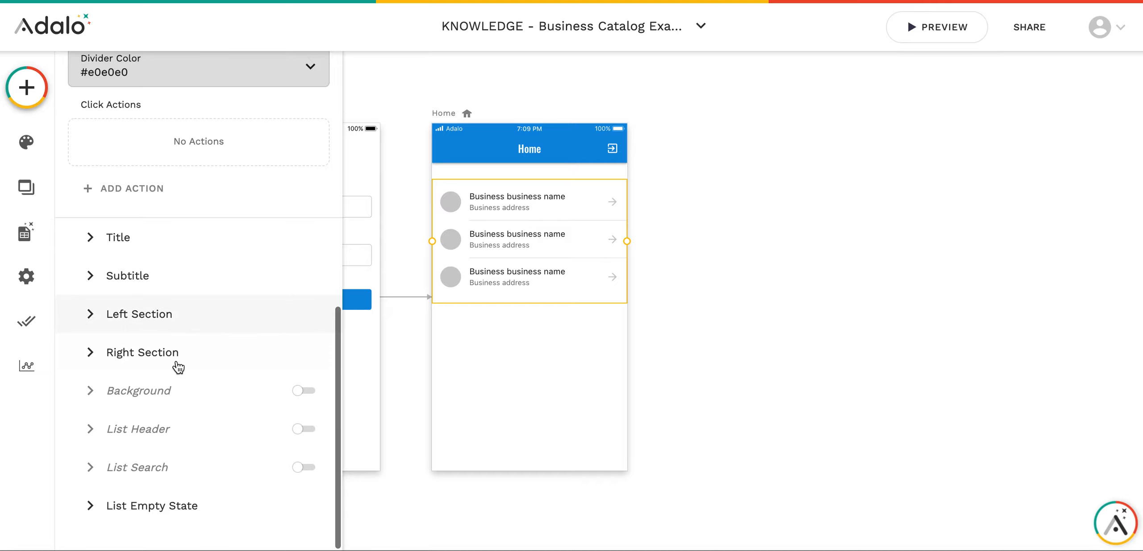
left_click(179, 367)
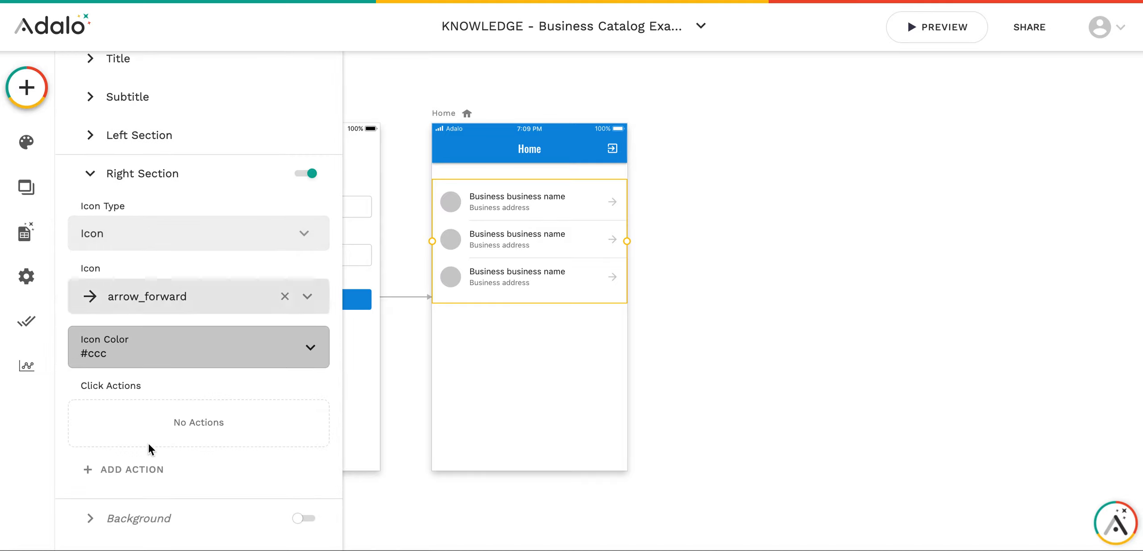
left_click(154, 482)
- Link the arrow icon to a new 'Business Details' screen with a Push transition
mouse_move(225, 184)
left_click(352, 181)
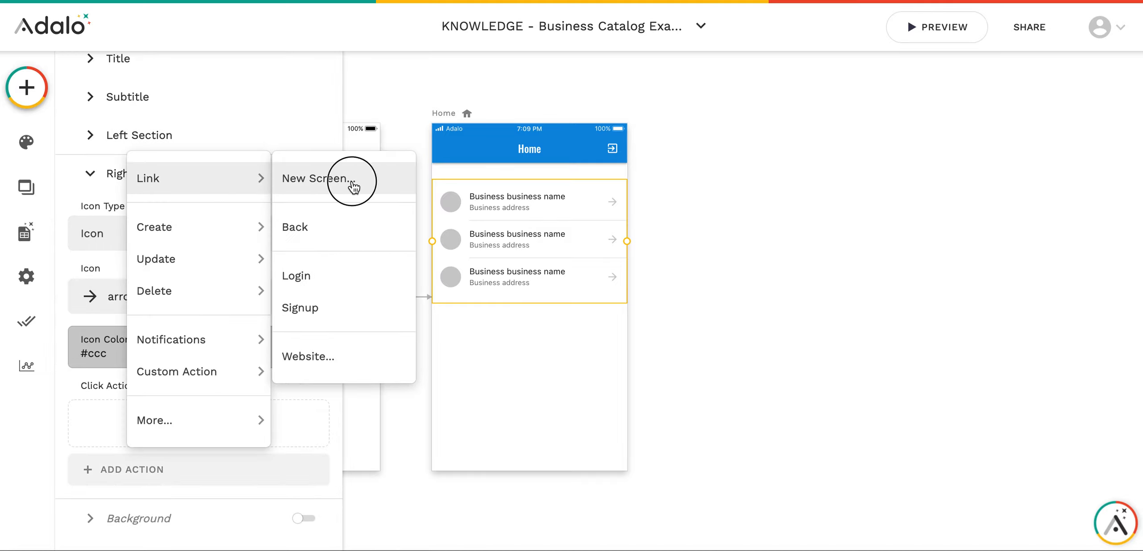
left_click(516, 360)
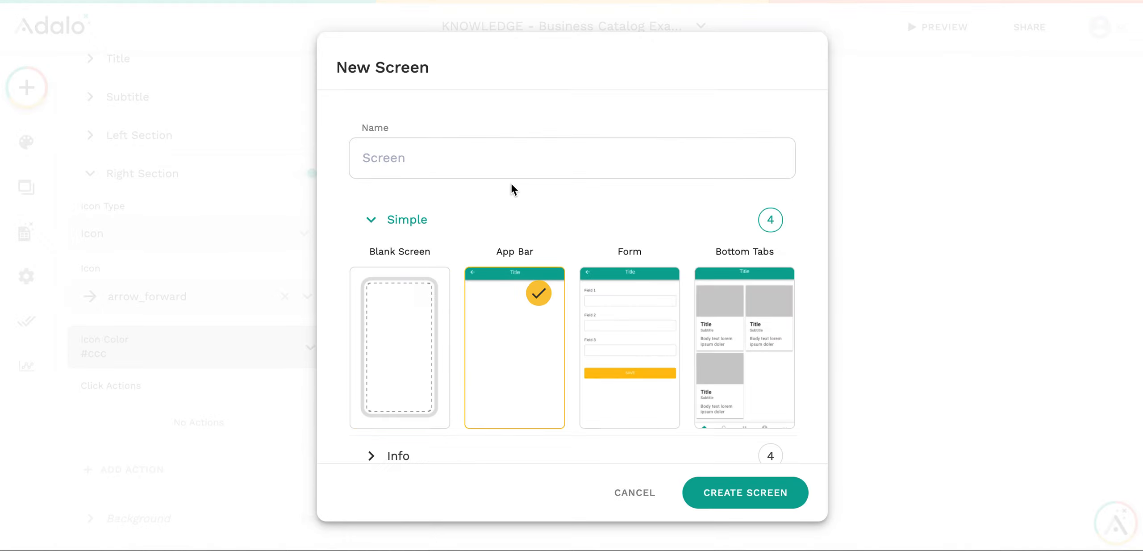
left_click(511, 162)
type("Business Details")
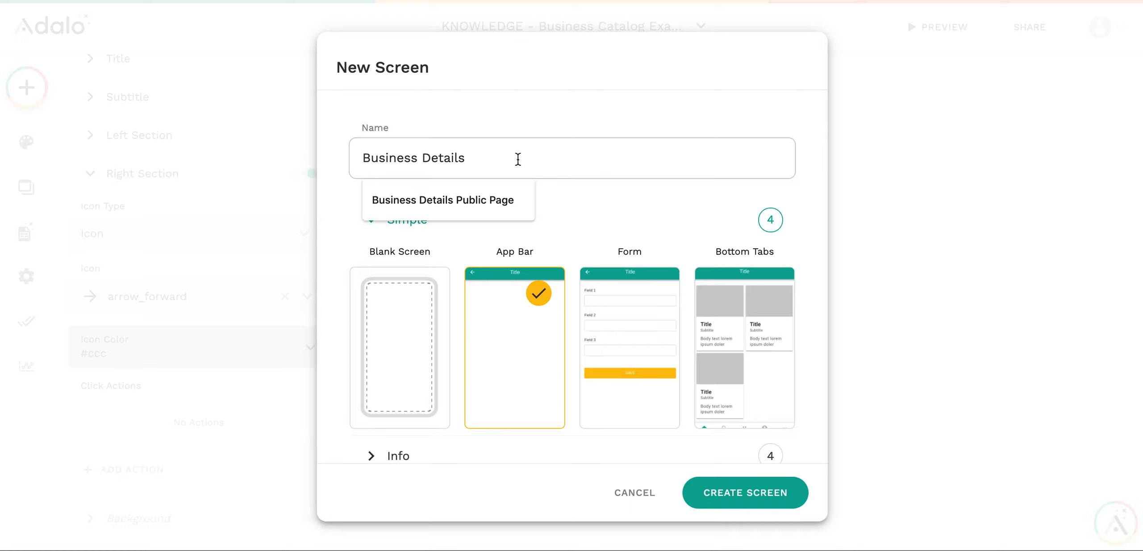
left_click(735, 491)
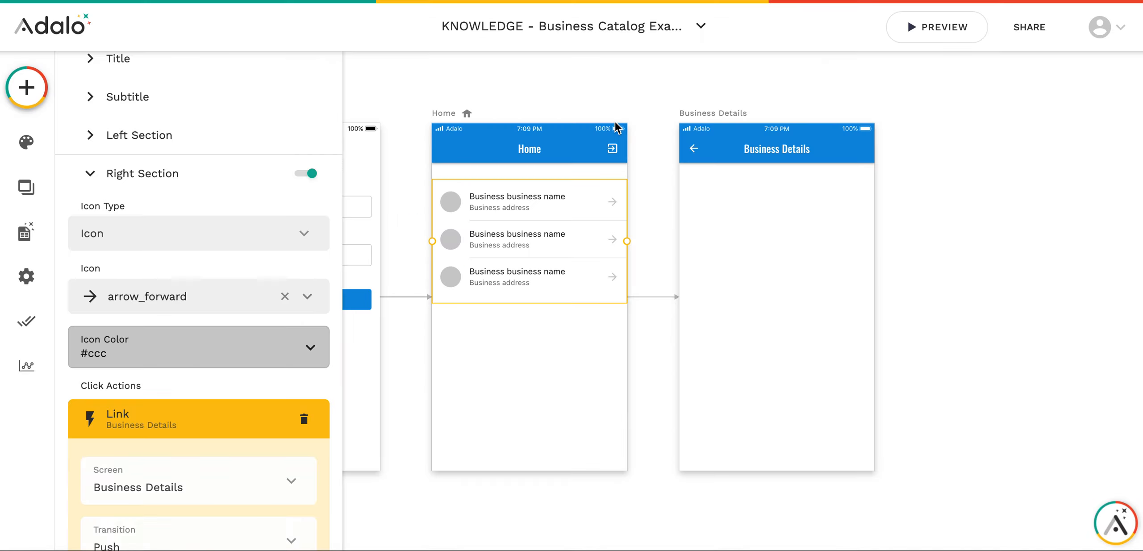
left_click(30, 77)
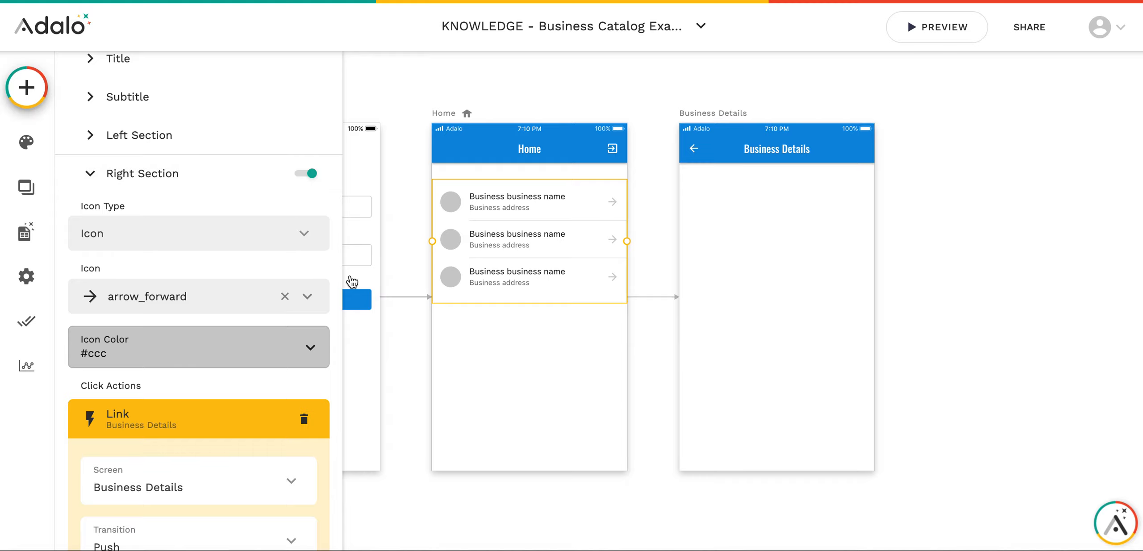
- Drag an Image component onto the top of the Business Details screen
scroll(234, 312, "down", 1)
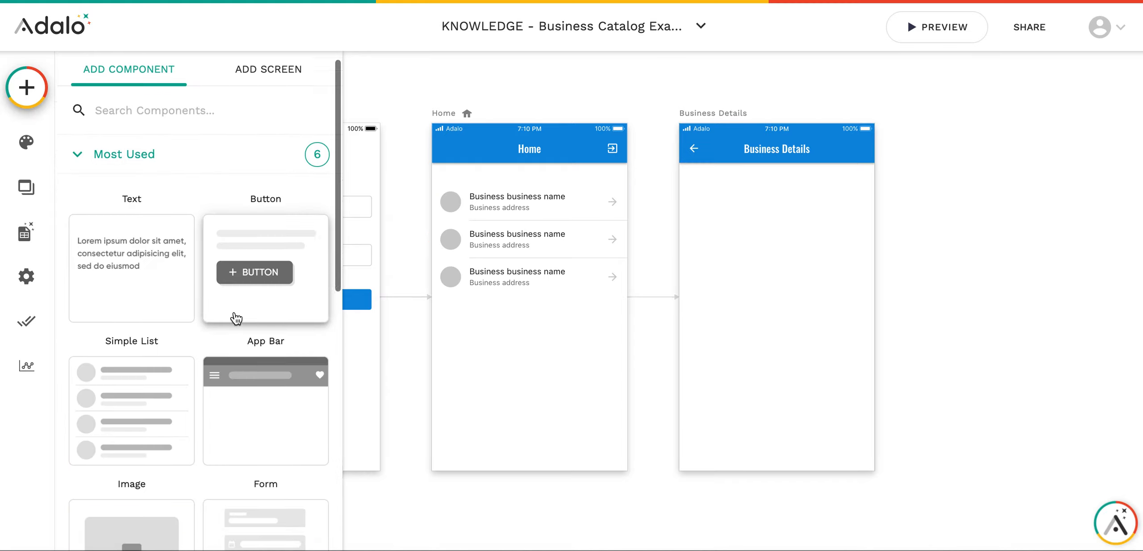
scroll(215, 263, "down", 5)
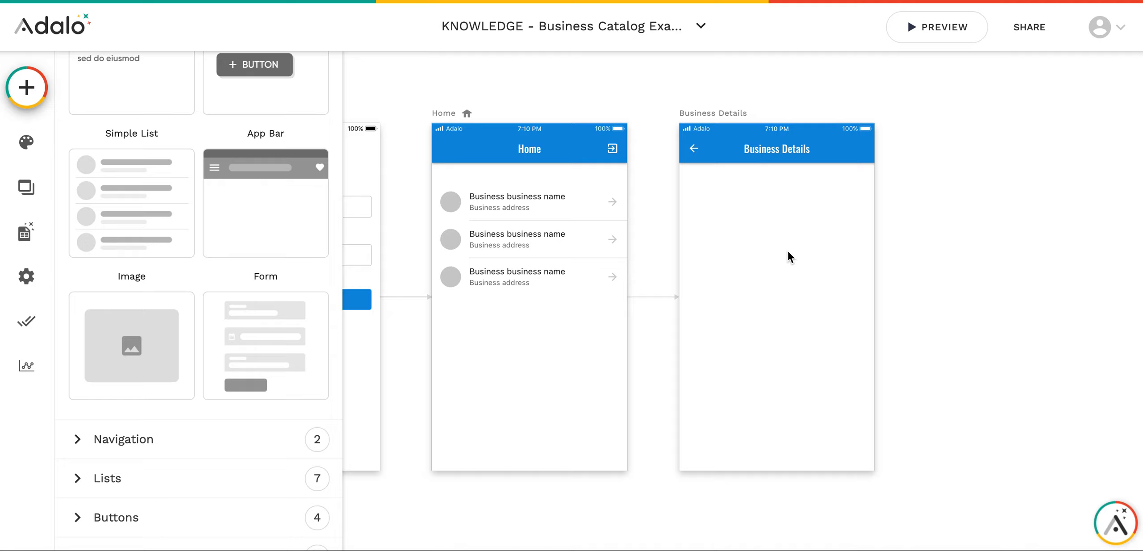
scroll(775, 200, "right", 3)
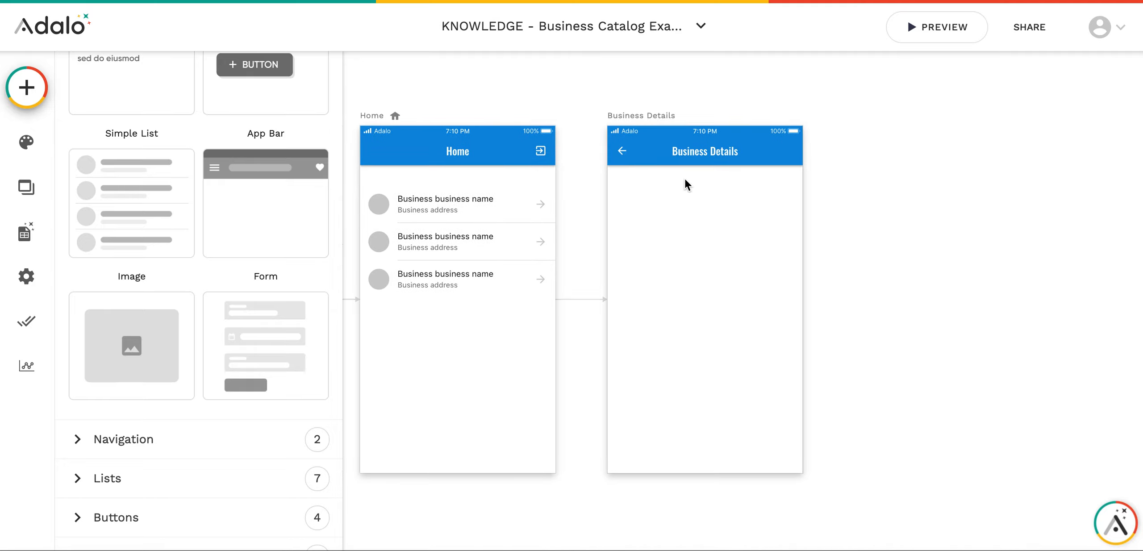
scroll(685, 179, "up", 2)
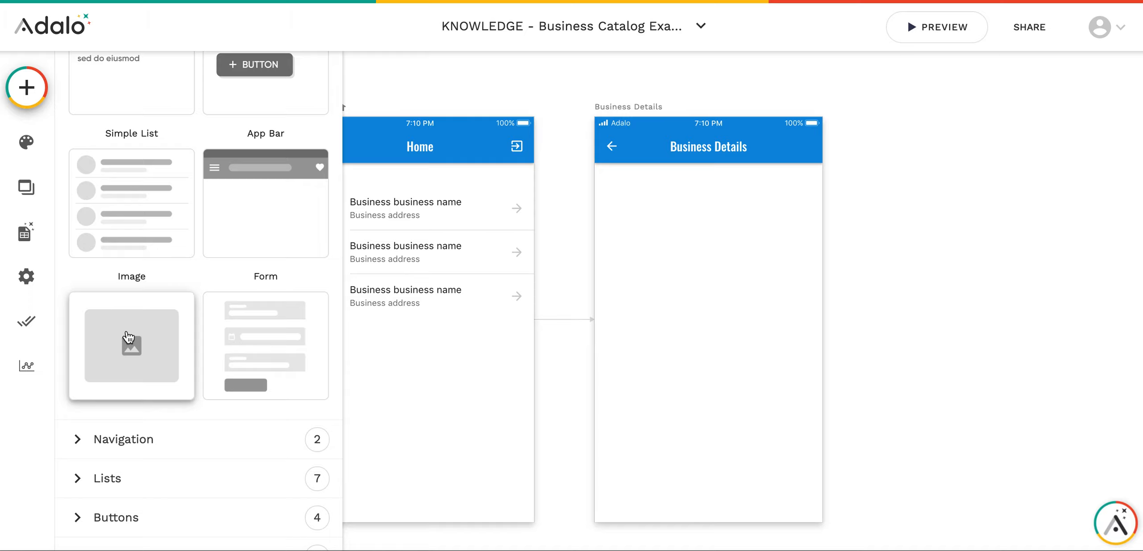
left_click_drag(123, 337, 715, 237)
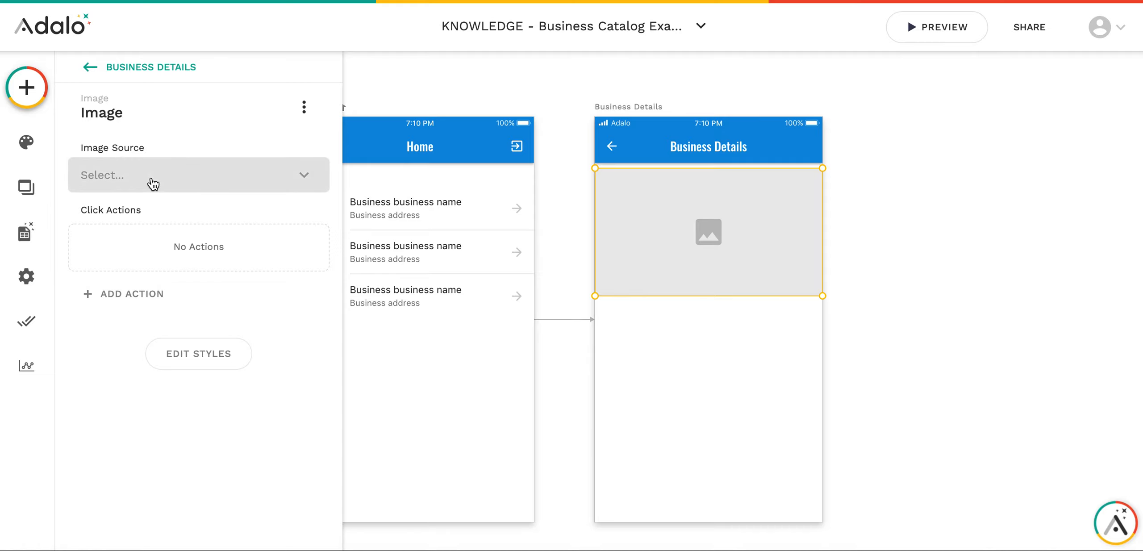
- Size the image to 150×150 with corner rounding 75, making it a circle
left_click(665, 262)
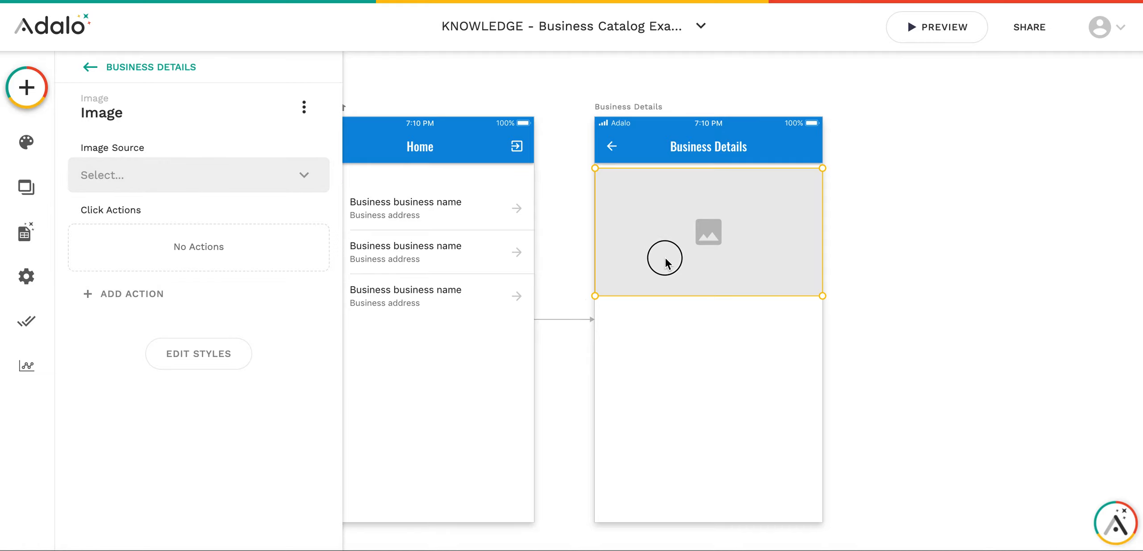
left_click_drag(595, 295, 674, 258)
left_click_drag(823, 213, 767, 213)
left_click_drag(720, 213, 651, 217)
left_click(179, 362)
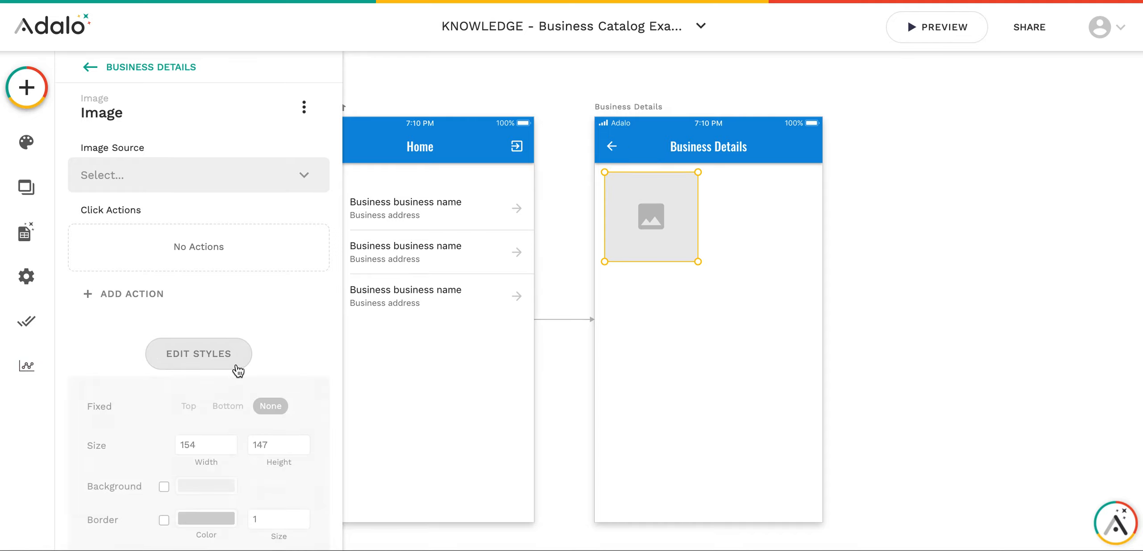
double_click(214, 342)
type("150")
key("Tab")
type("150")
left_click_drag(174, 490, 285, 493)
double_click(286, 493)
type("75")
scroll(215, 276, "up", 3)
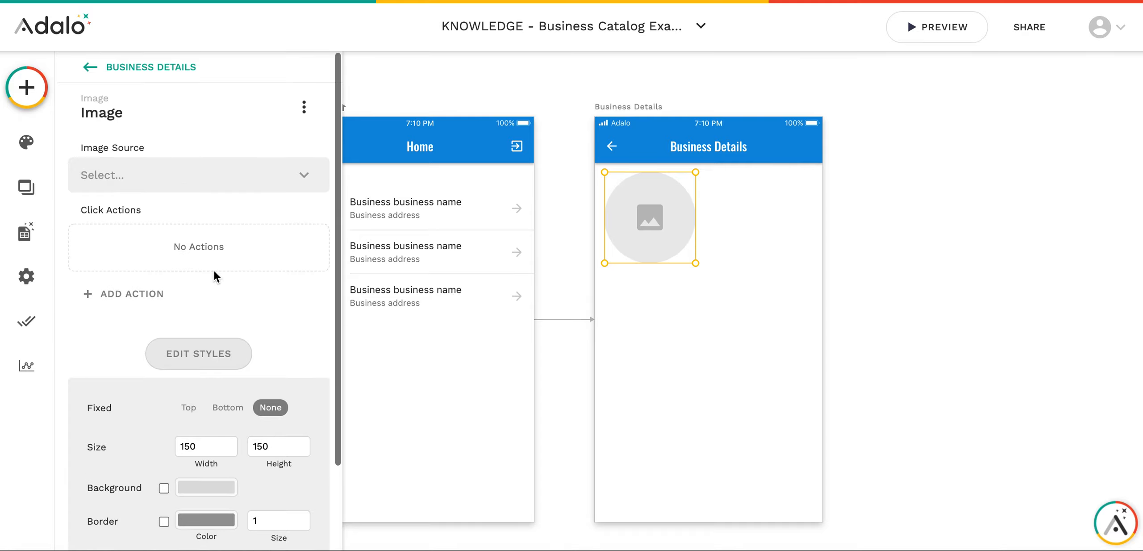
- Set the image source to Current Business > Logo
left_click(174, 171)
mouse_move(199, 252)
mouse_move(416, 259)
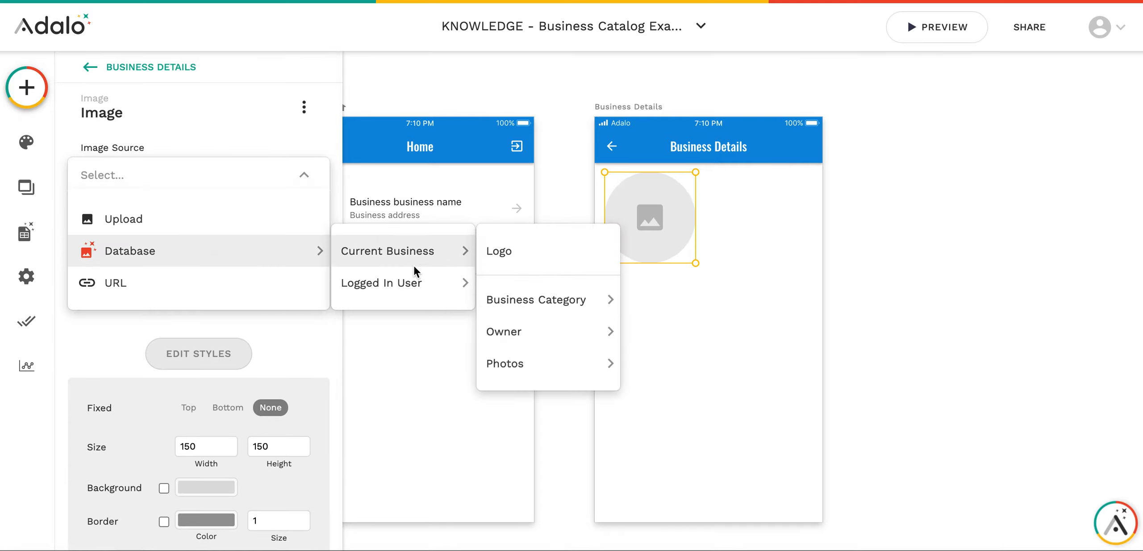
left_click(520, 262)
- Centre the logo image horizontally and add a Text element below it
left_click(711, 259)
left_click(684, 240)
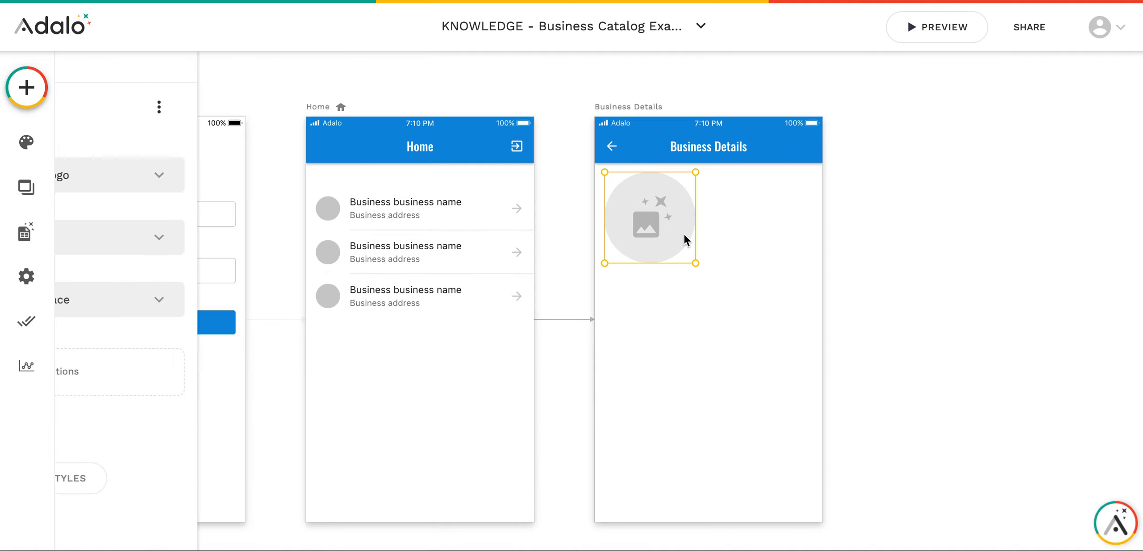
left_click_drag(675, 228, 711, 225)
left_click(706, 346)
left_click(26, 87)
left_click_drag(147, 295, 636, 291)
- Bind the placeholder text to Magic Text Current Business > Business Name at font size 20
triple_click(132, 182)
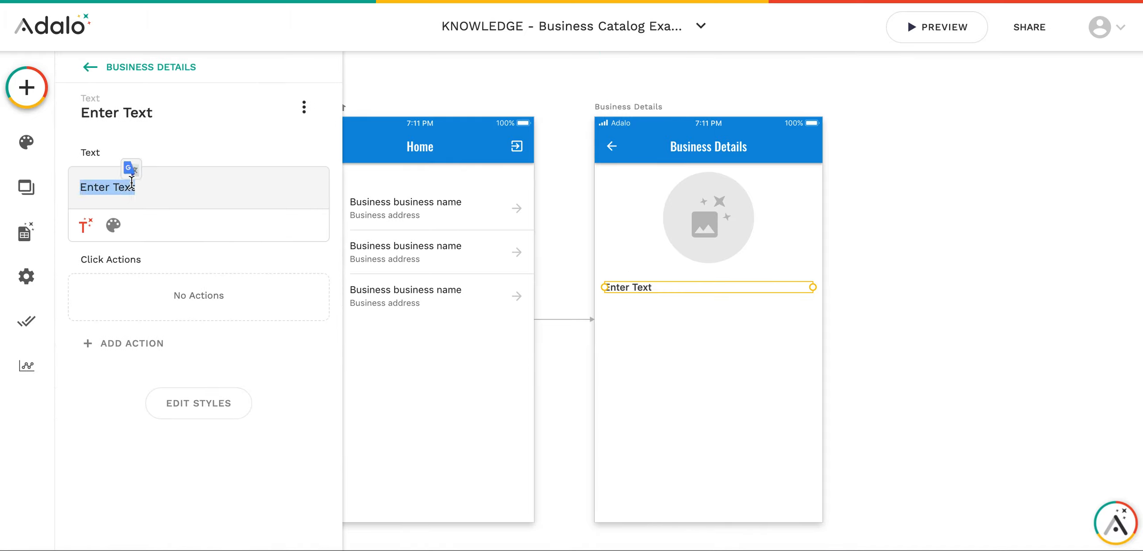
left_click(94, 222)
mouse_move(159, 268)
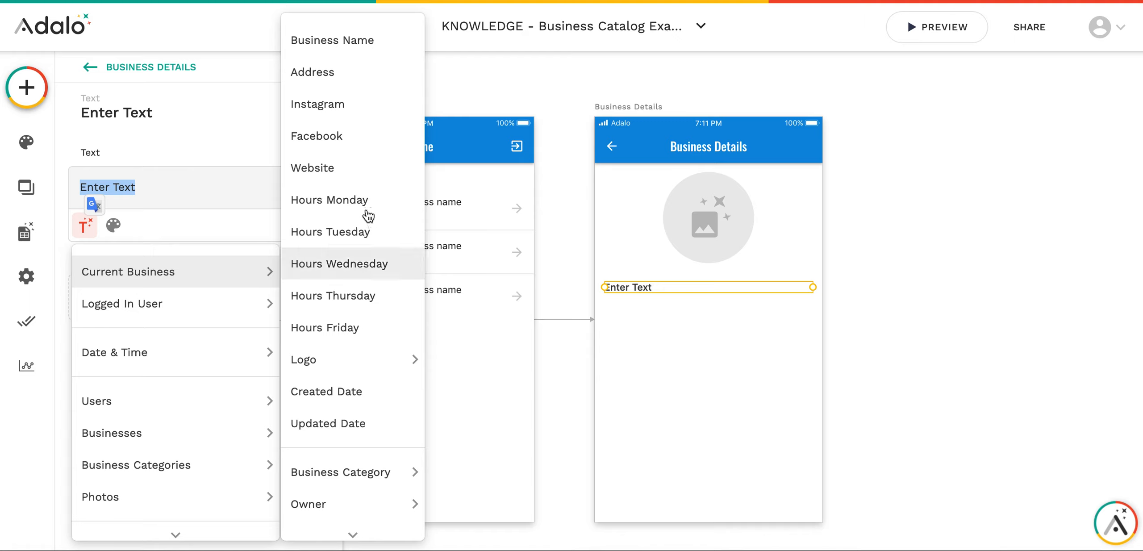
left_click(346, 47)
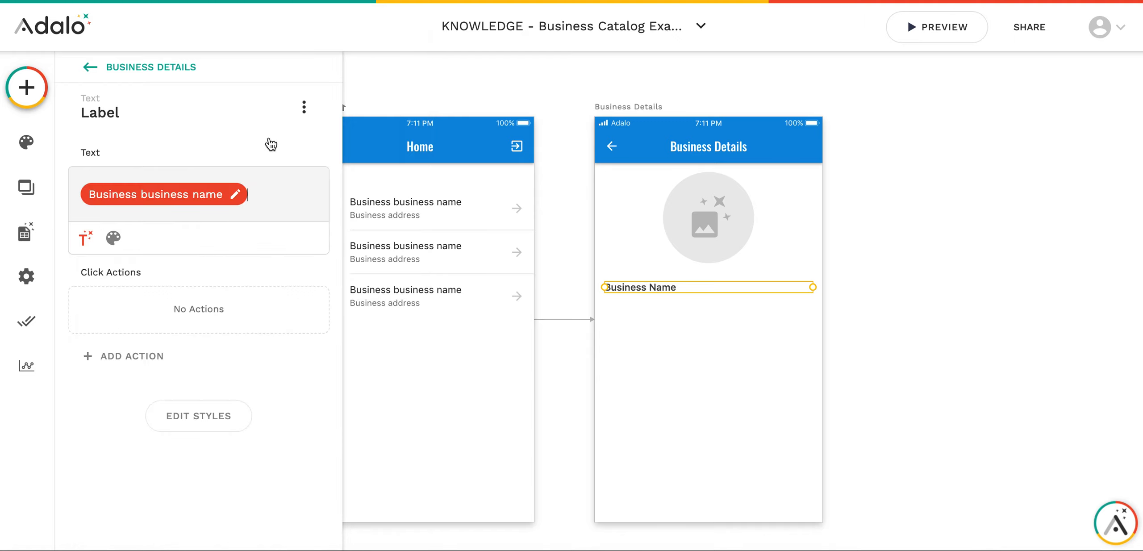
left_click(113, 238)
left_click(260, 238)
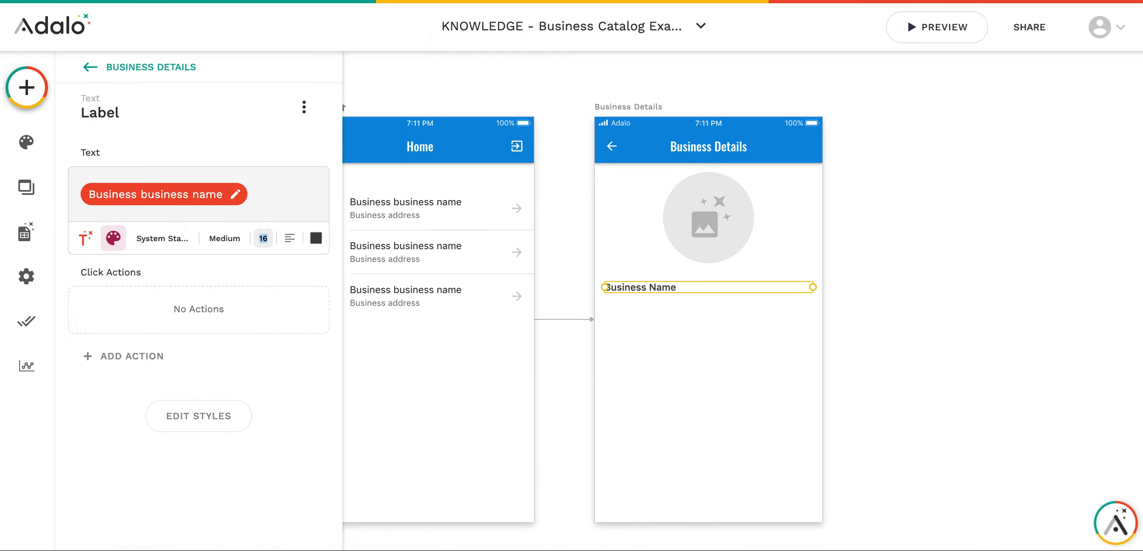
type("20")
- Duplicate the Business Name text and give the copy font size 14 and Normal weight
left_click(681, 292)
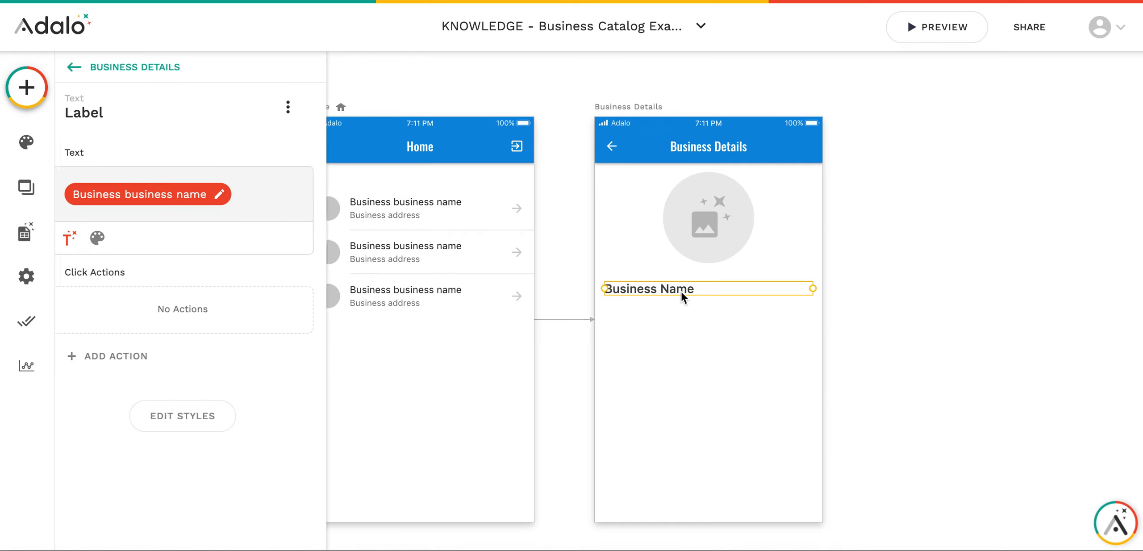
key("ctrl+d")
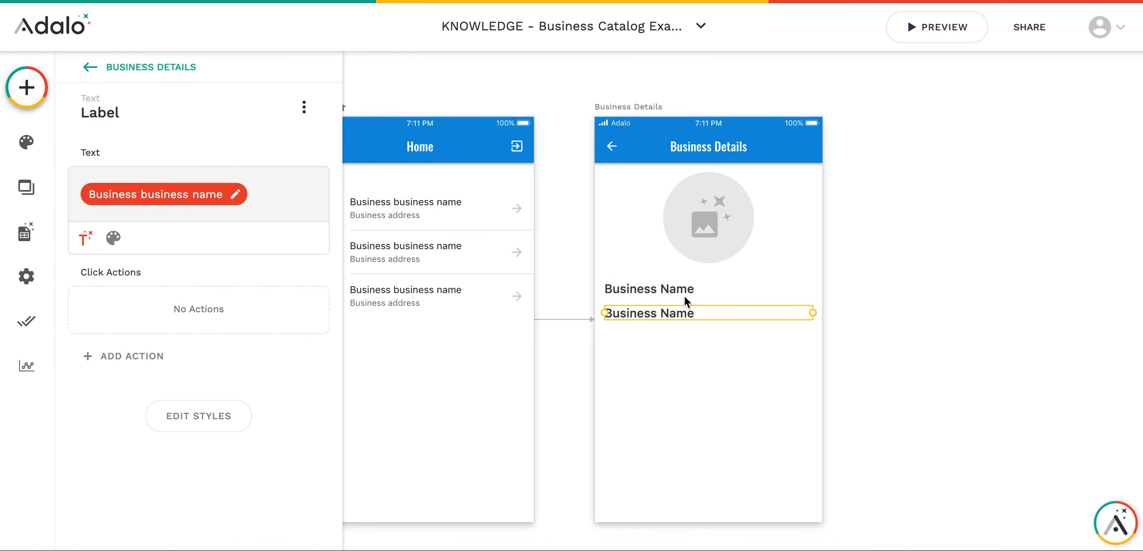
left_click(113, 237)
double_click(263, 239)
type("14")
left_click(221, 238)
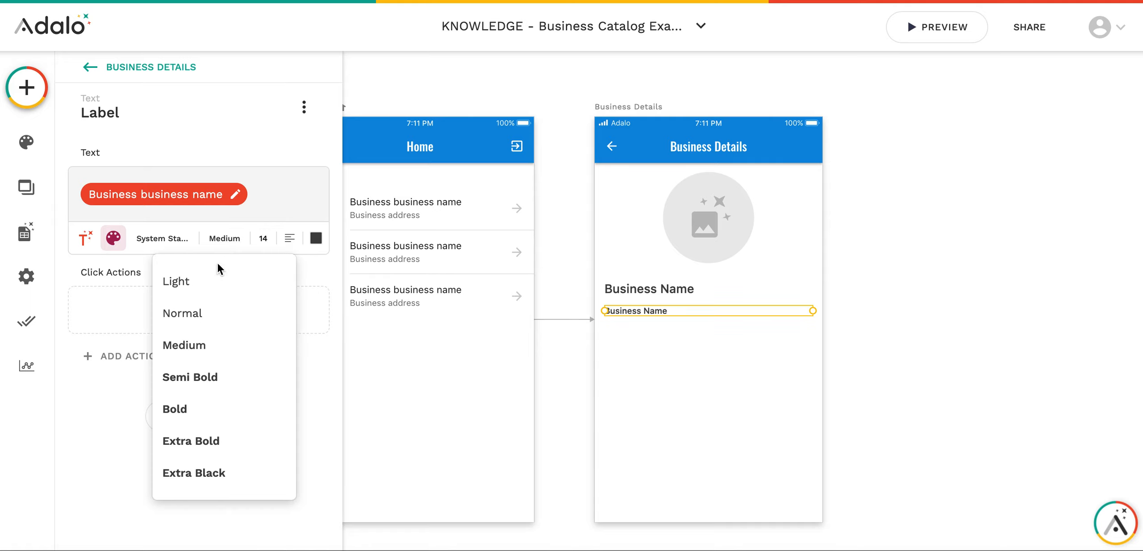
left_click(212, 312)
- Bind the copy to Current Business > Address and move it further down
key("BackSpace")
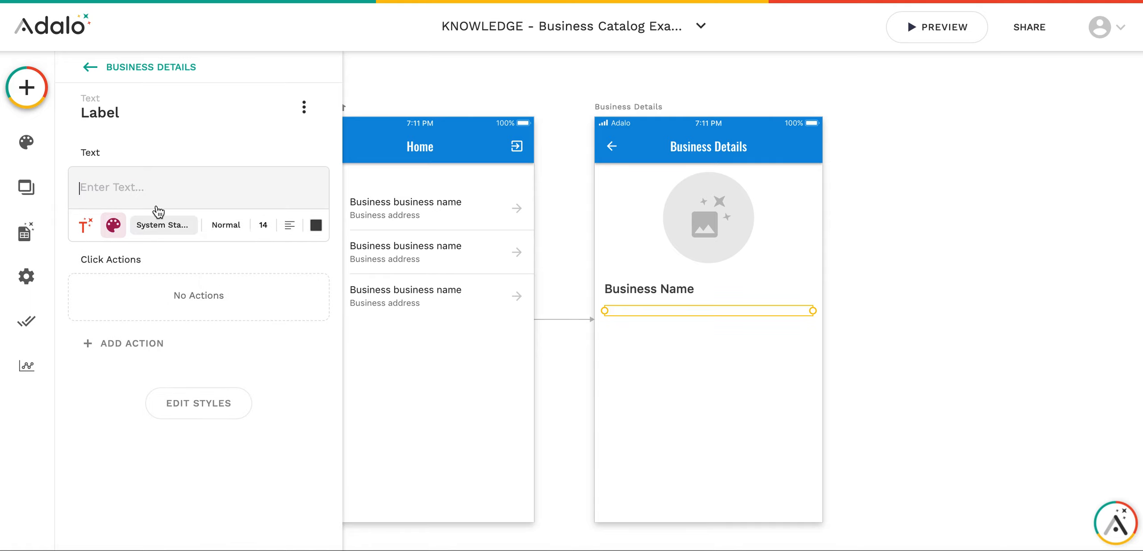
left_click(85, 225)
mouse_move(154, 273)
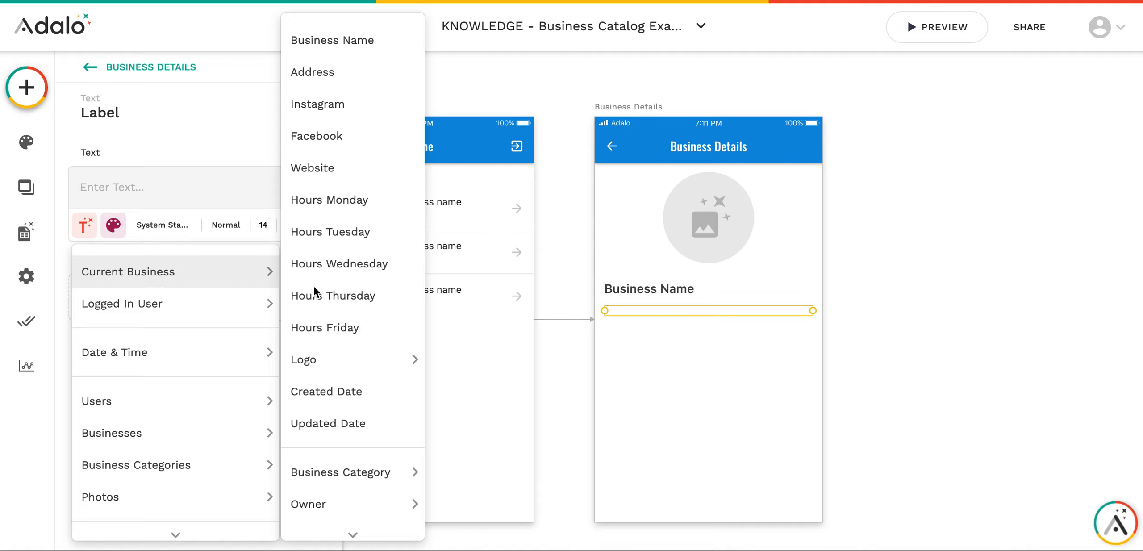
left_click(350, 79)
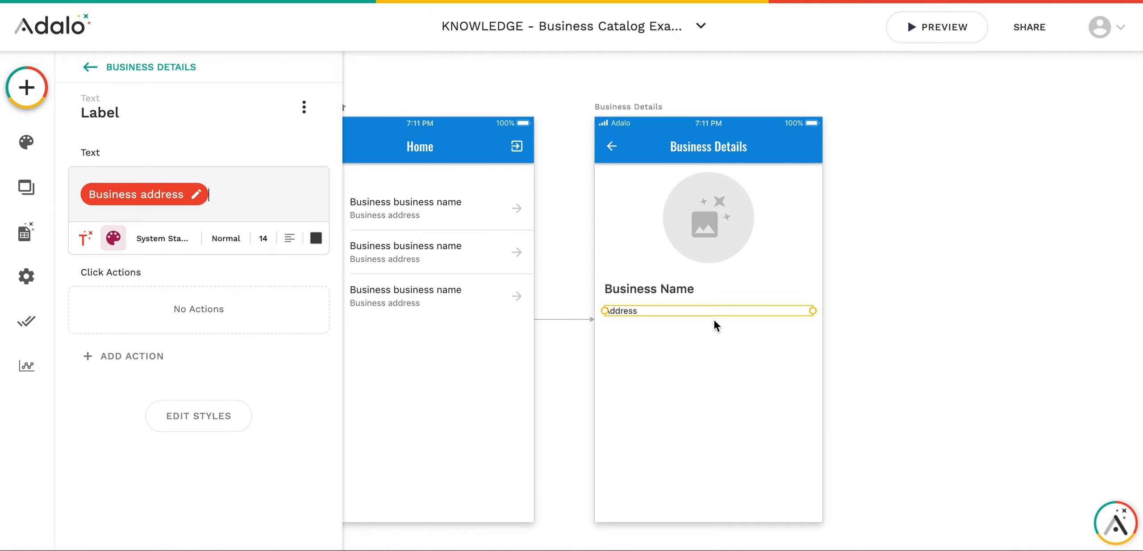
left_click(643, 311)
left_click_drag(650, 312, 650, 331)
key("Escape")
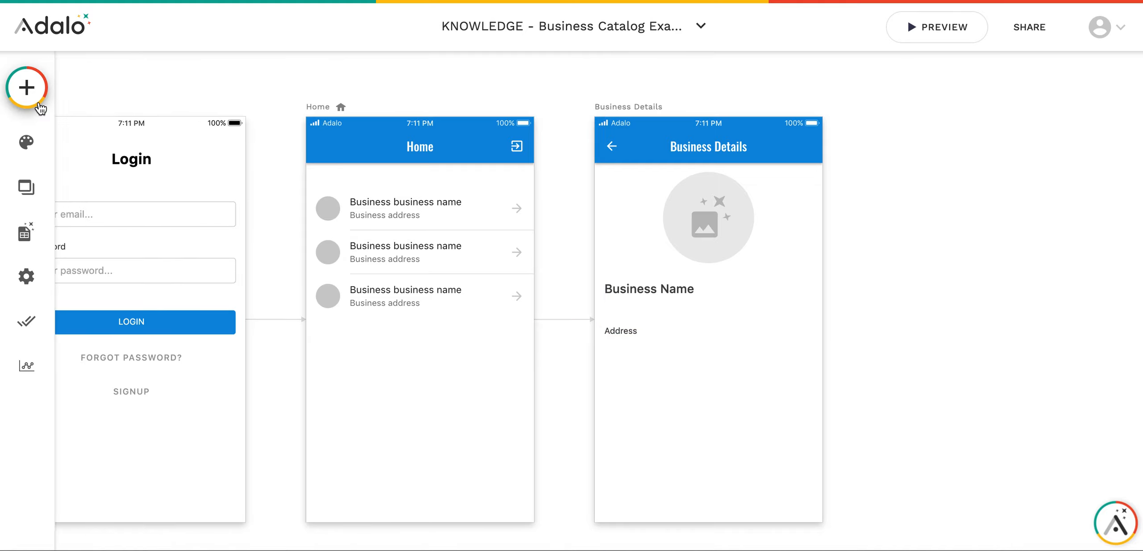
- Add a new text element below the business name on Business Details
left_click(27, 88)
left_click_drag(136, 268, 633, 310)
left_click(638, 332)
left_click(637, 309)
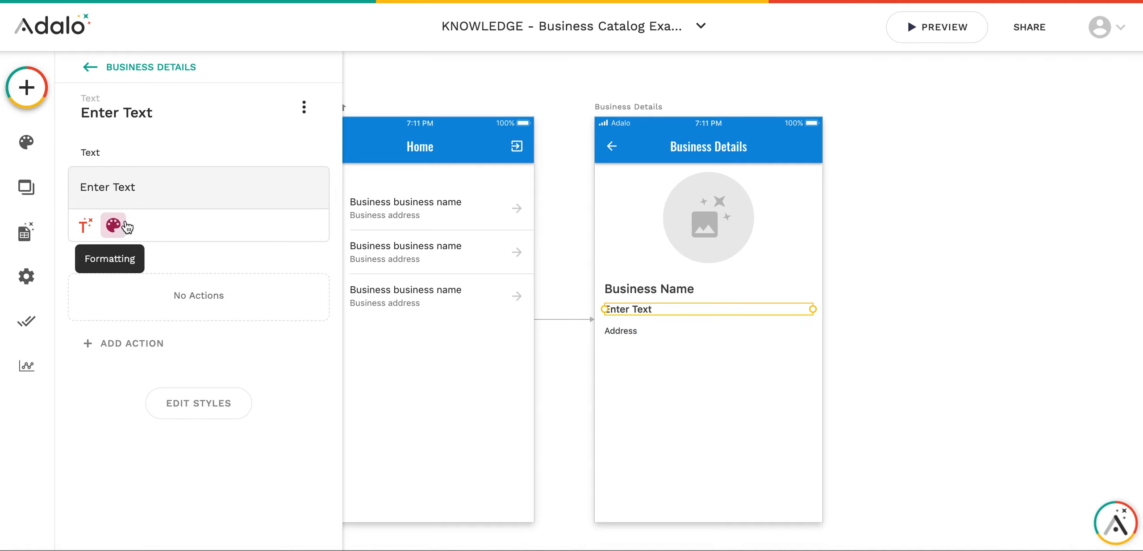
- Replace its placeholder with Magic Text Current Business > Business Category > Name
triple_click(143, 190)
key("BackSpace")
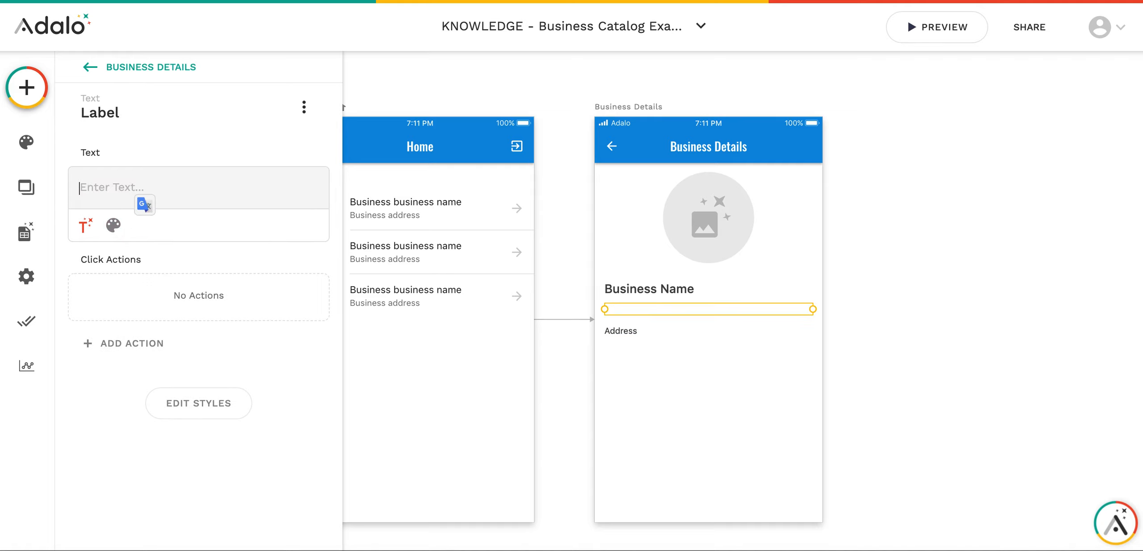
left_click(87, 227)
mouse_move(158, 274)
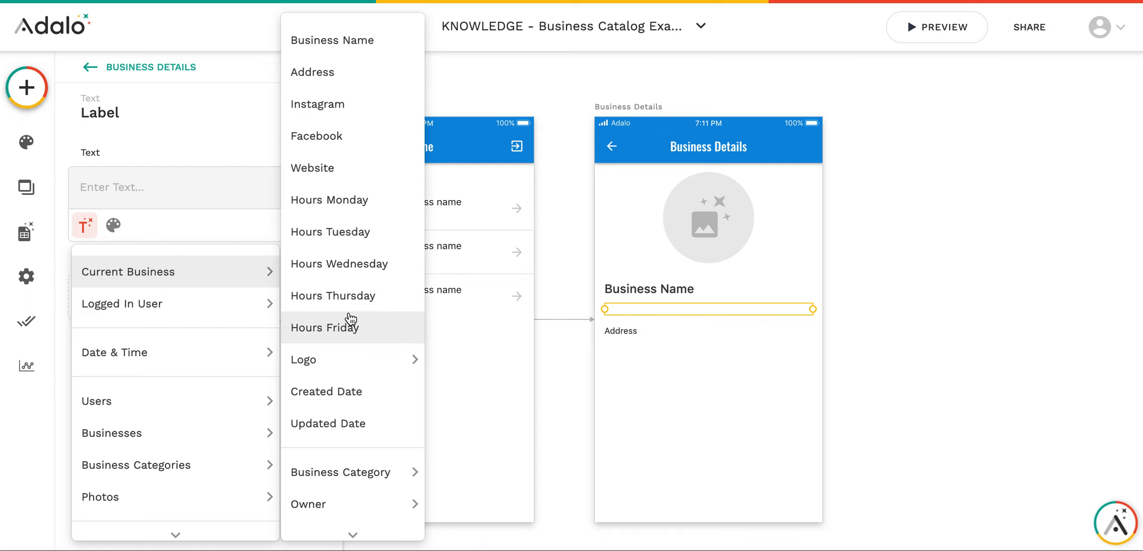
scroll(327, 215, "down", 1)
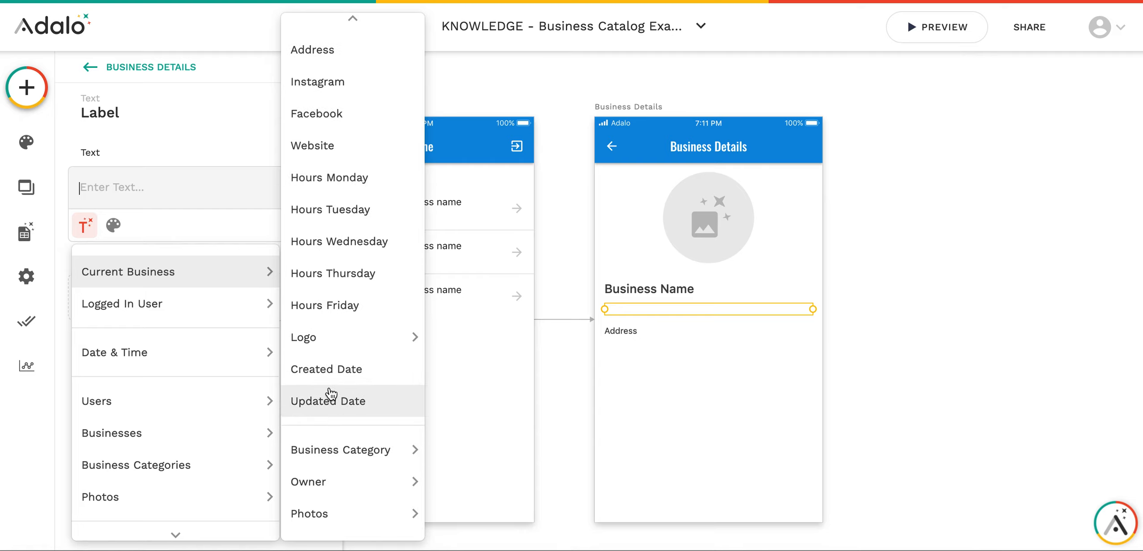
mouse_move(332, 480)
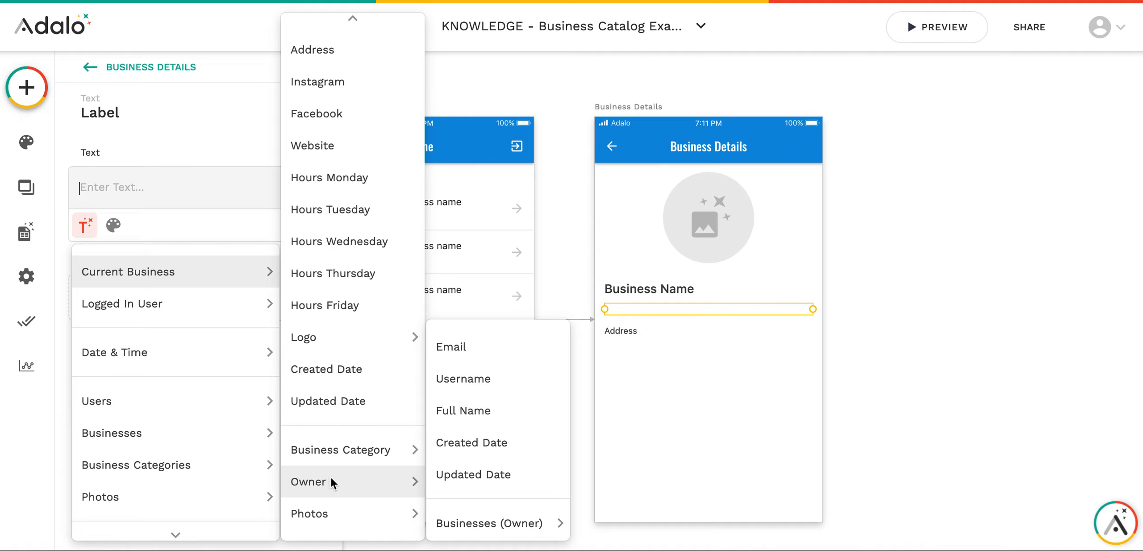
mouse_move(329, 458)
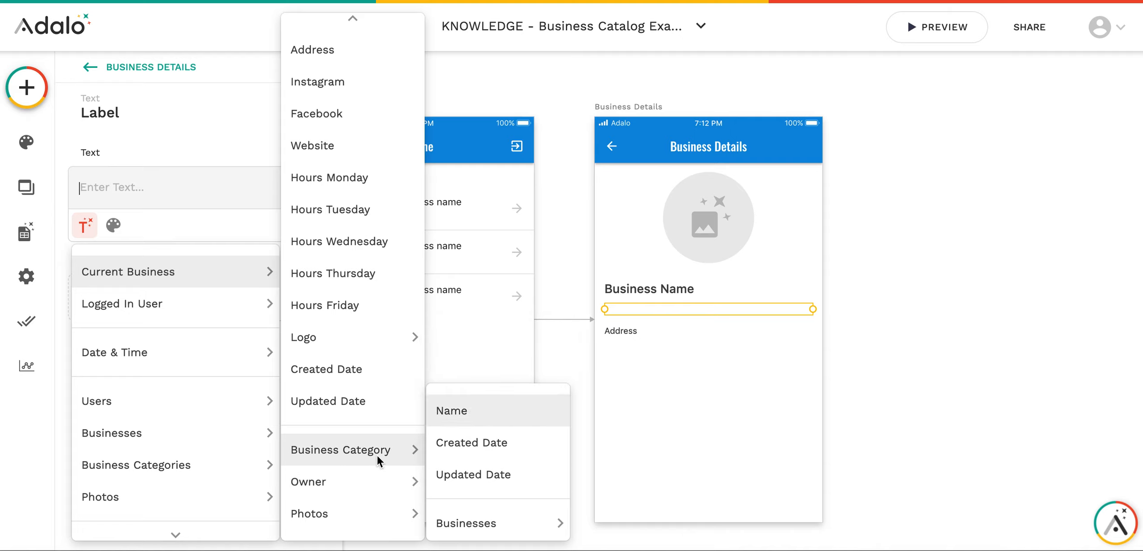
mouse_move(361, 517)
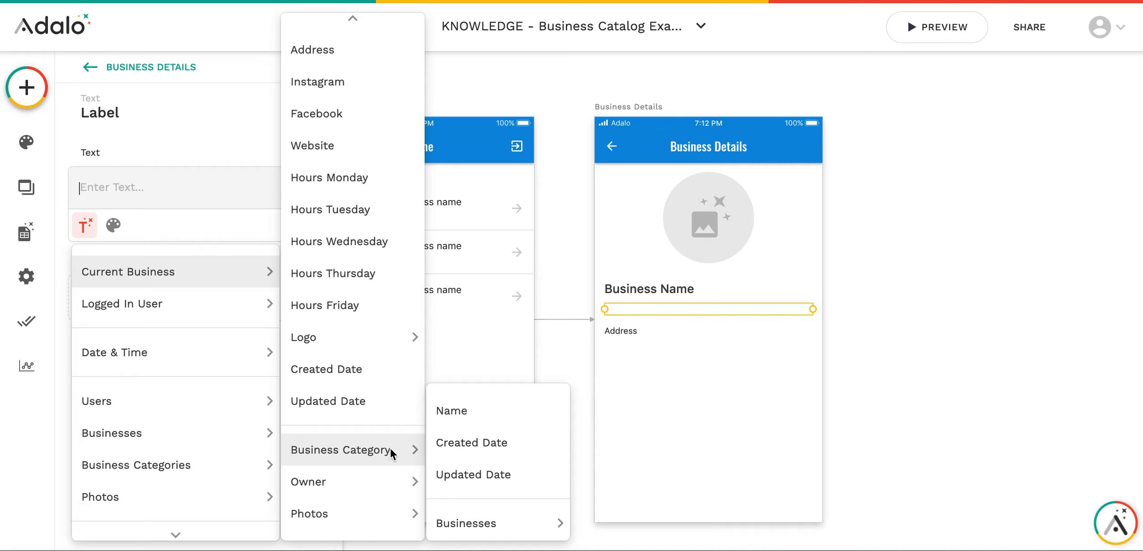
left_click(487, 410)
left_click(652, 330)
left_click(628, 343)
left_click(627, 332)
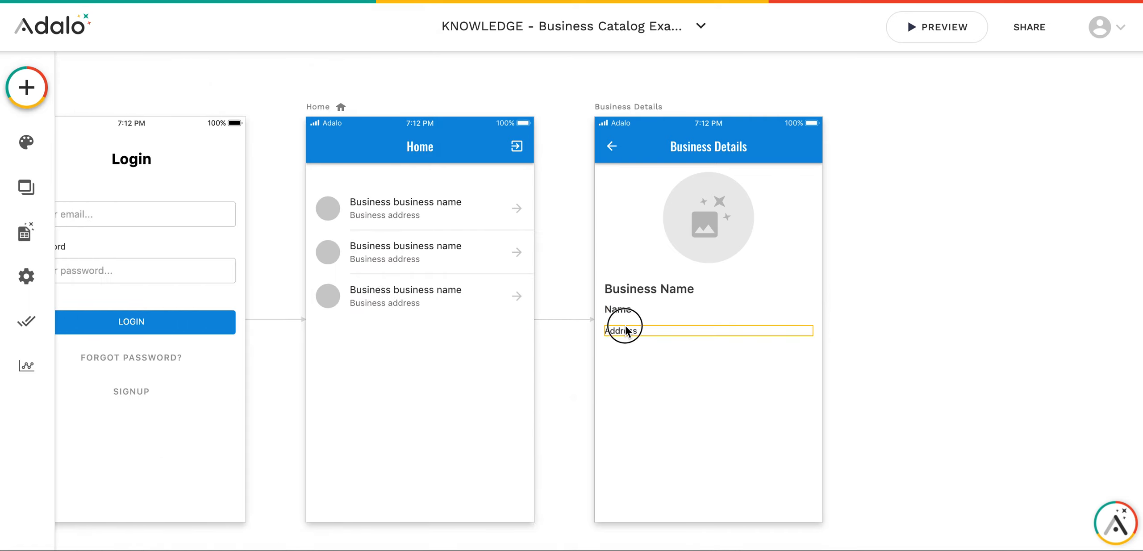
- Duplicate the Address text into a 'Web: ' line bound to Current Business > Website
key("super+d")
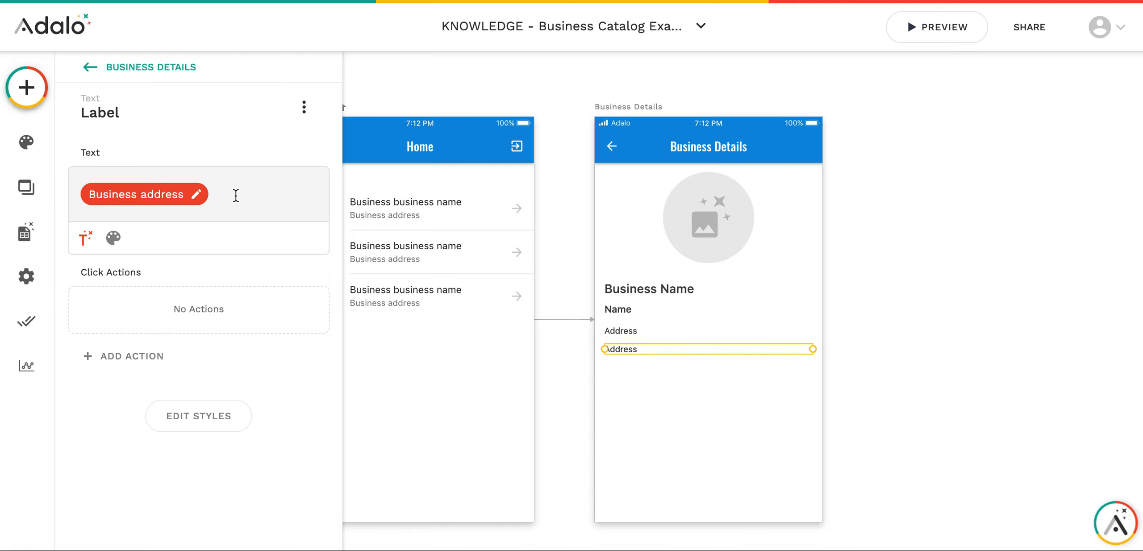
key("BackSpace")
type("Web:")
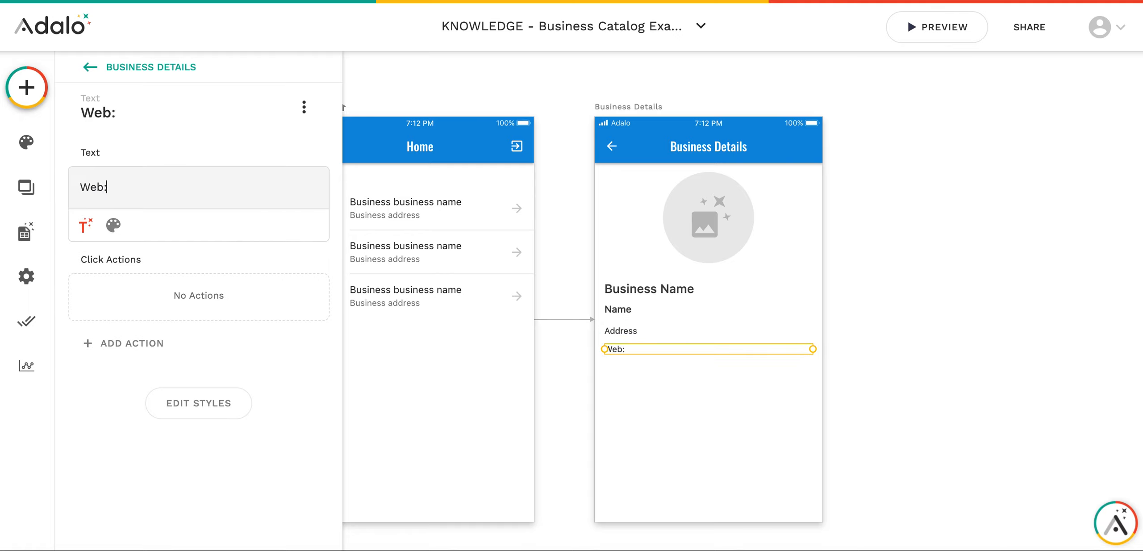
left_click(85, 226)
mouse_move(143, 270)
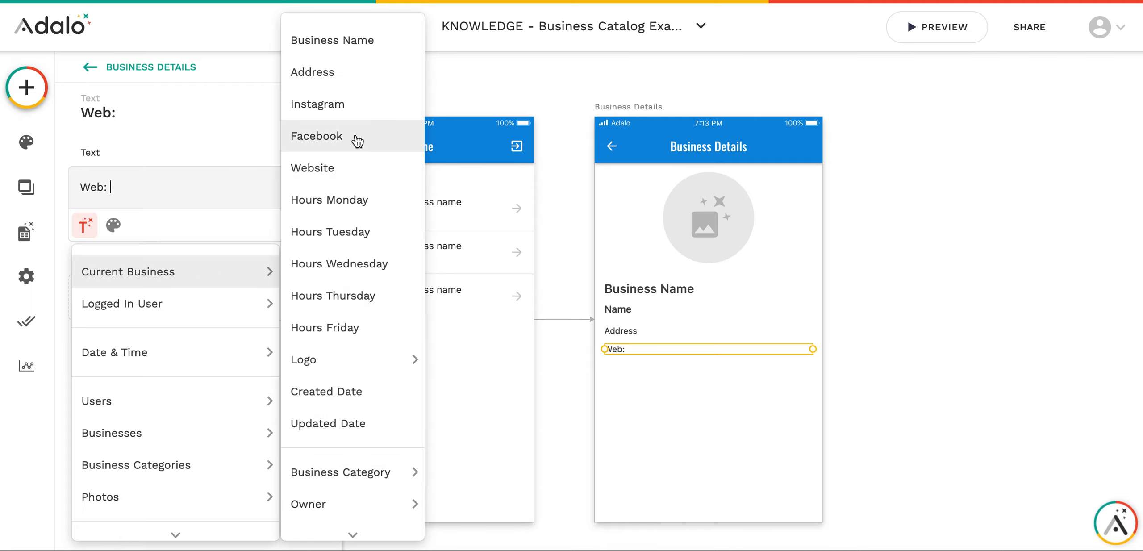
left_click(350, 167)
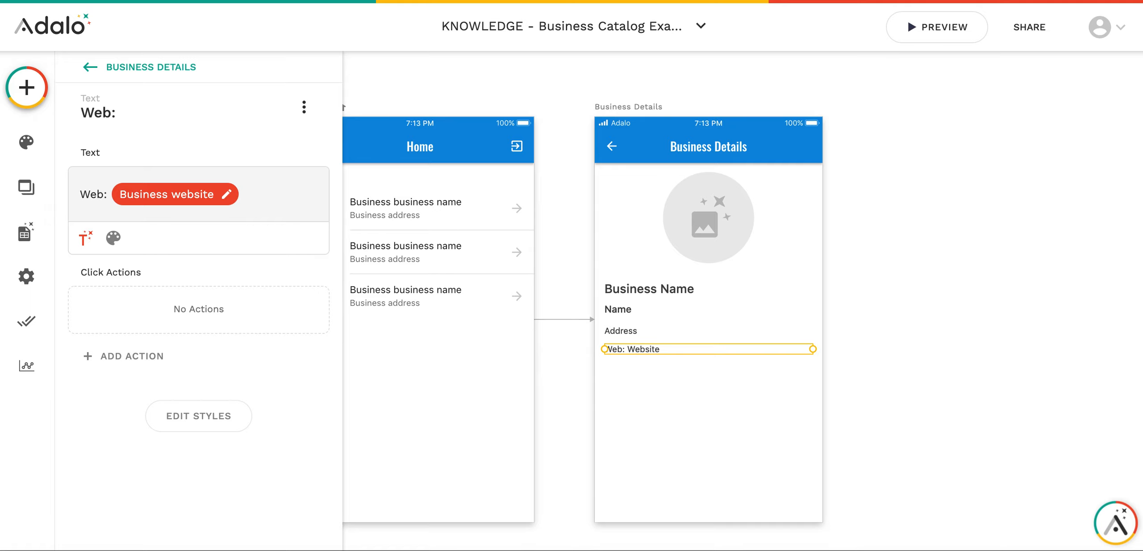
left_click(732, 432)
left_click(656, 347)
key("shift+Down")
key("shift+Down")
key("shift+Up")
key("shift+Up")
- Duplicate the Web line into 'Instagram: ' bound to Current Business > Instagram
key("ctrl+d")
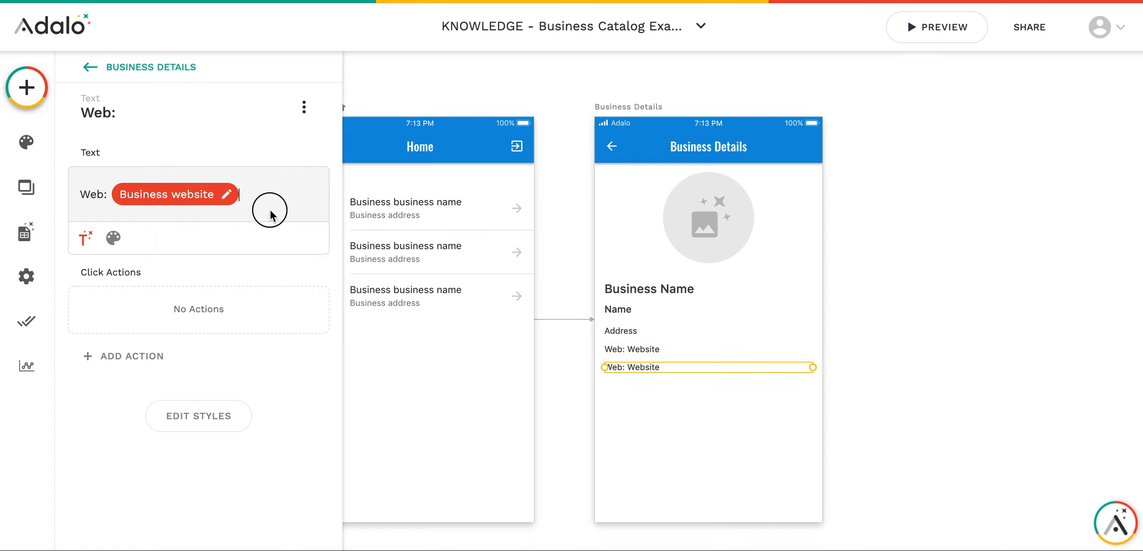
left_click(270, 201)
key("BackSpace")
key("BackSpace")
key("BackSpace")
key("BackSpace")
type("Instagram:")
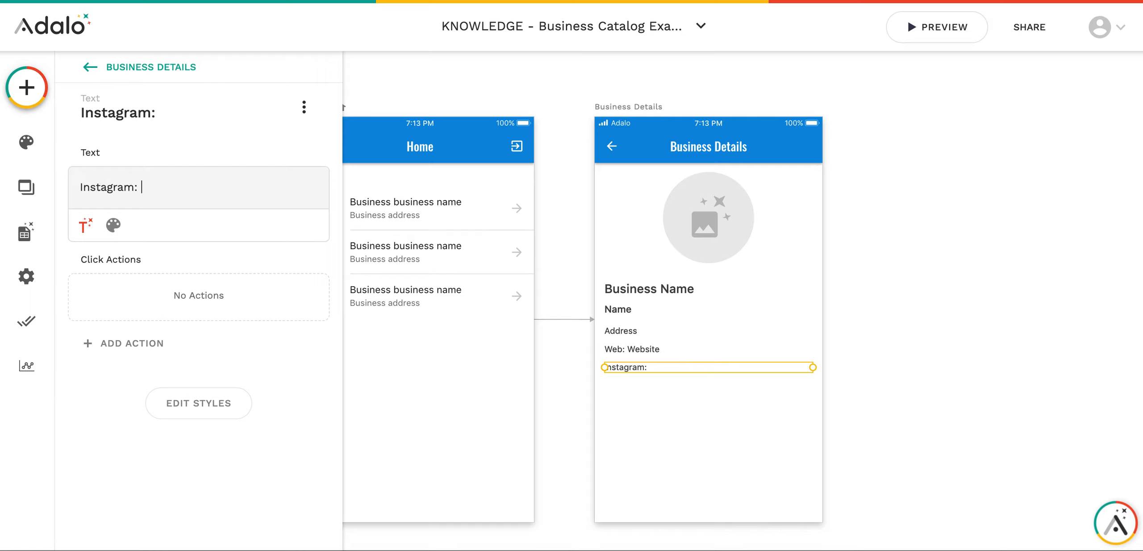
left_click(85, 225)
mouse_move(186, 280)
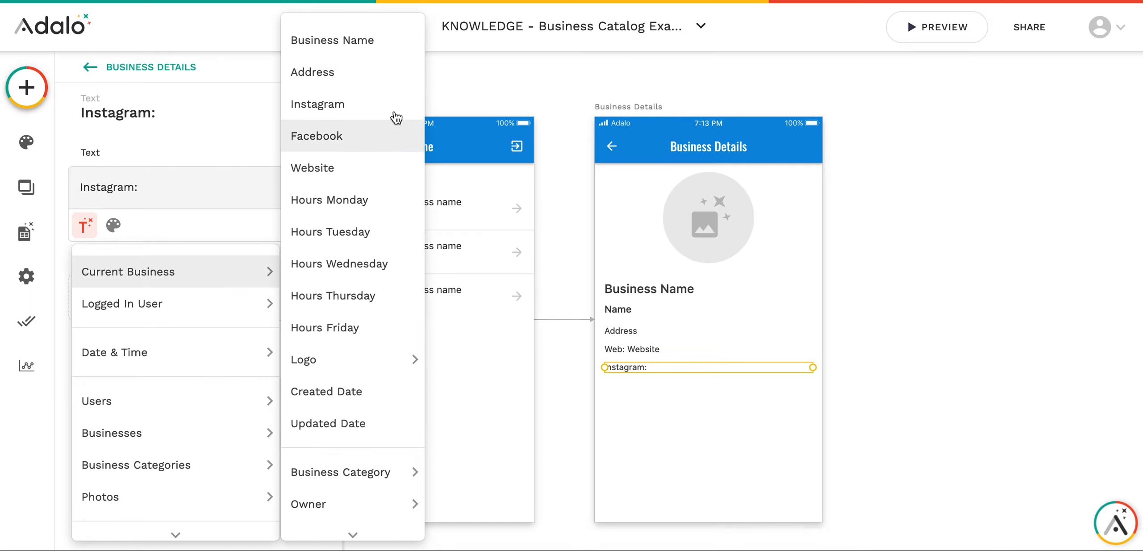
left_click(347, 115)
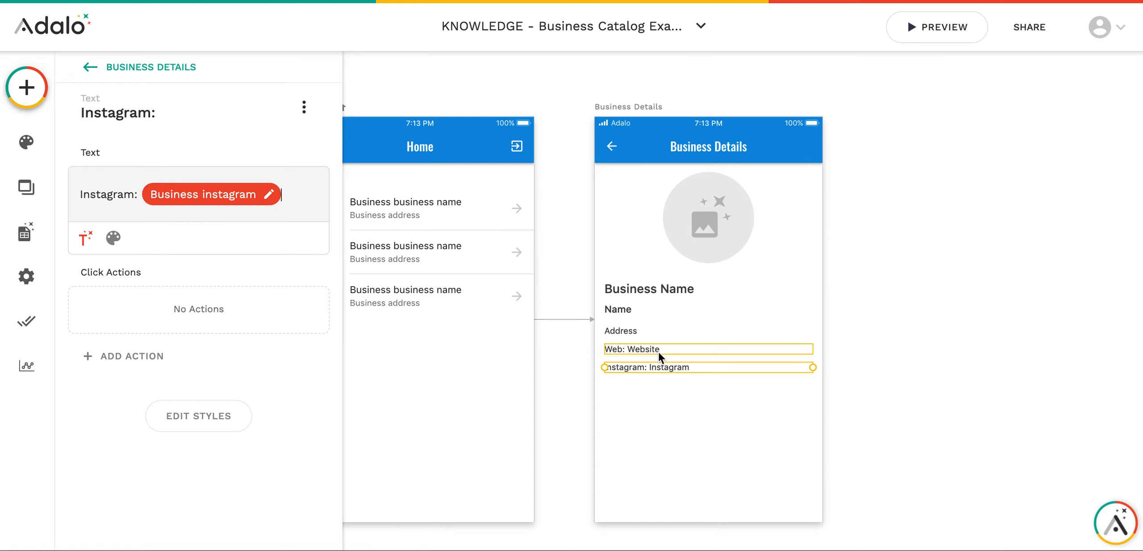
left_click(657, 395)
left_click(650, 370)
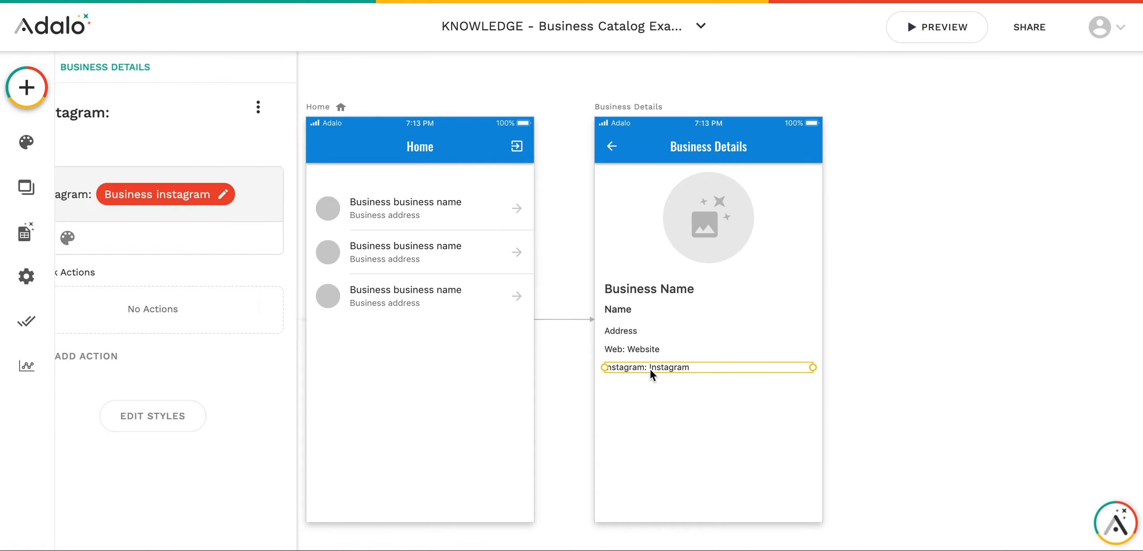
- Make a third copy reading 'Facebook: ' bound to Current Business > Facebook
key("ctrl+d")
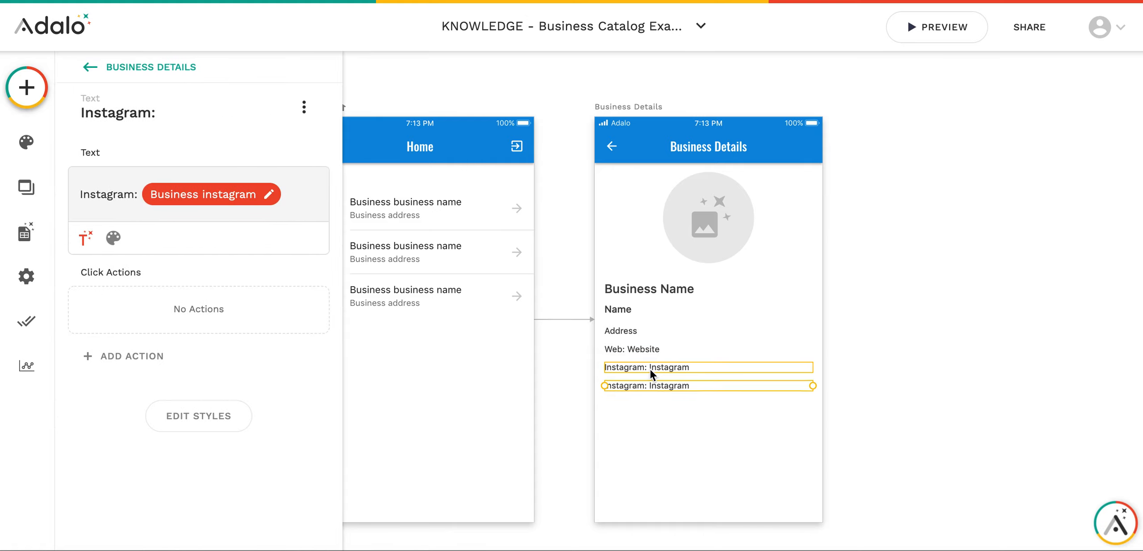
double_click(102, 195)
type("Facebook")
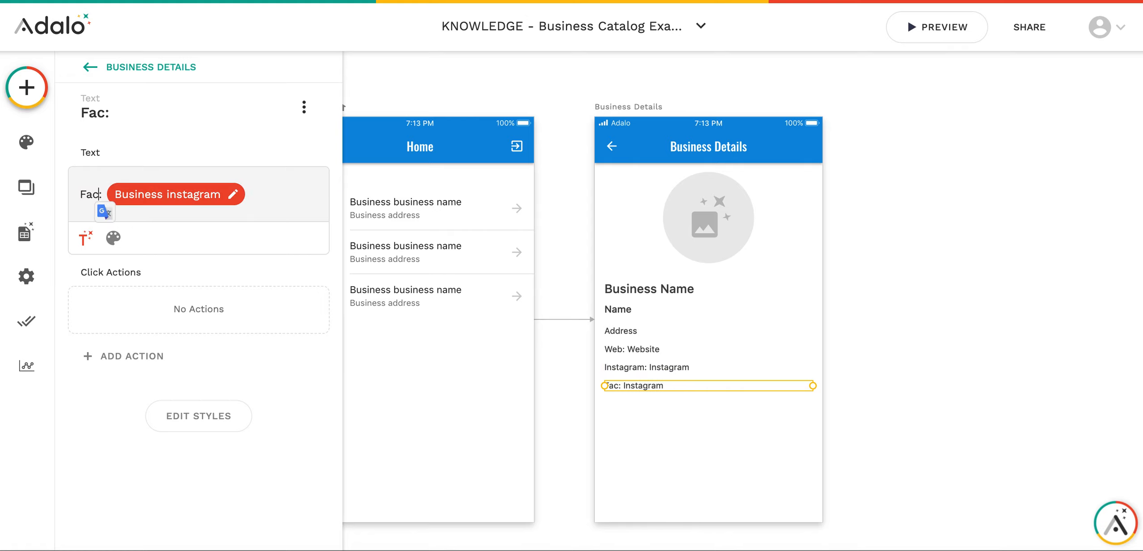
key("BackSpace")
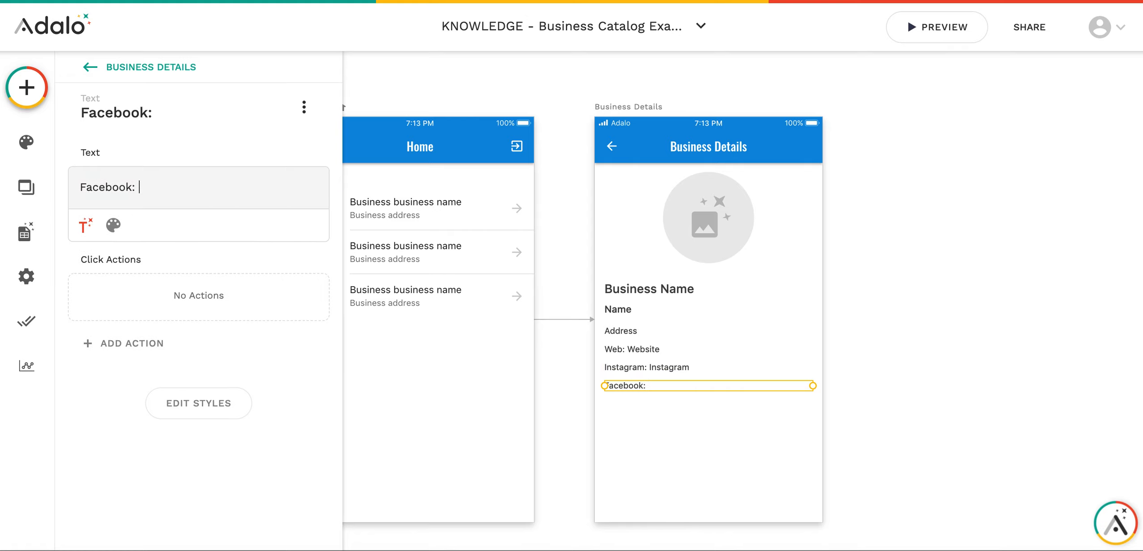
left_click(85, 225)
mouse_move(174, 272)
left_click(360, 137)
left_click(728, 434)
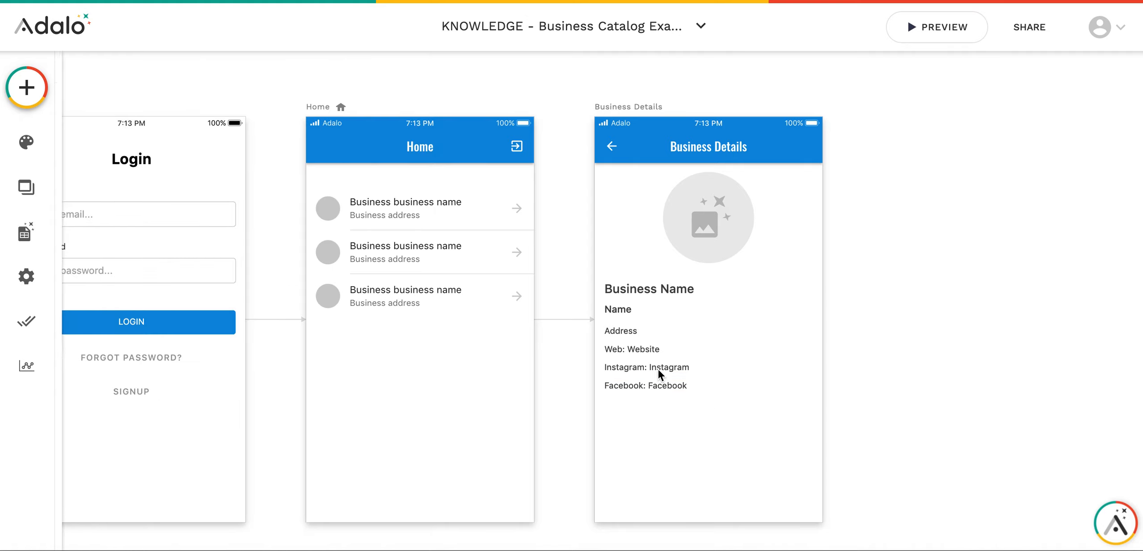
- Nudge the Web, Instagram and Facebook lines down to leave a gap under Address
scroll(647, 365, "up", 3)
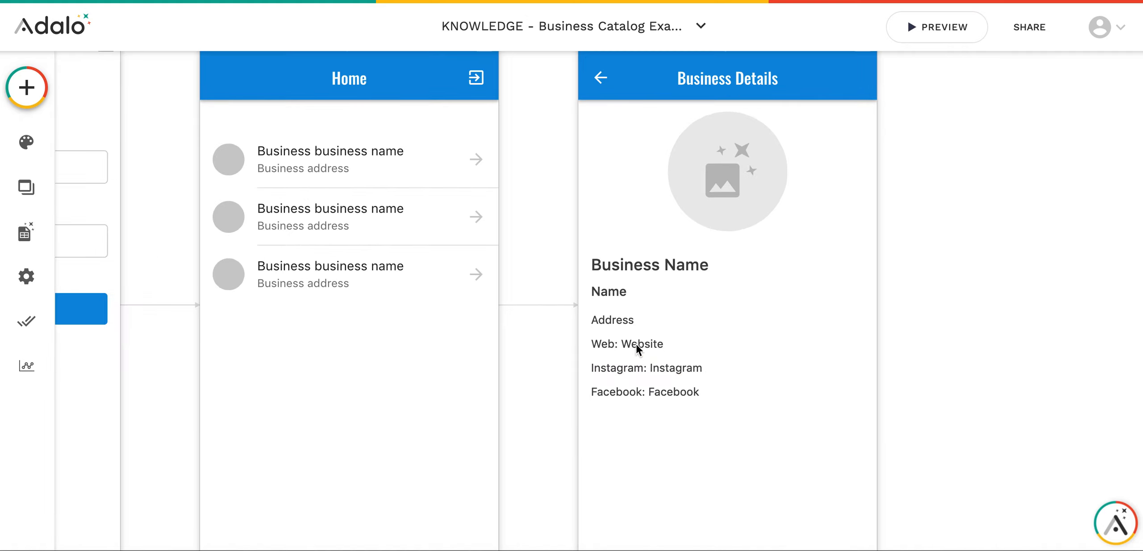
left_click(636, 345)
left_click(637, 368, "shift")
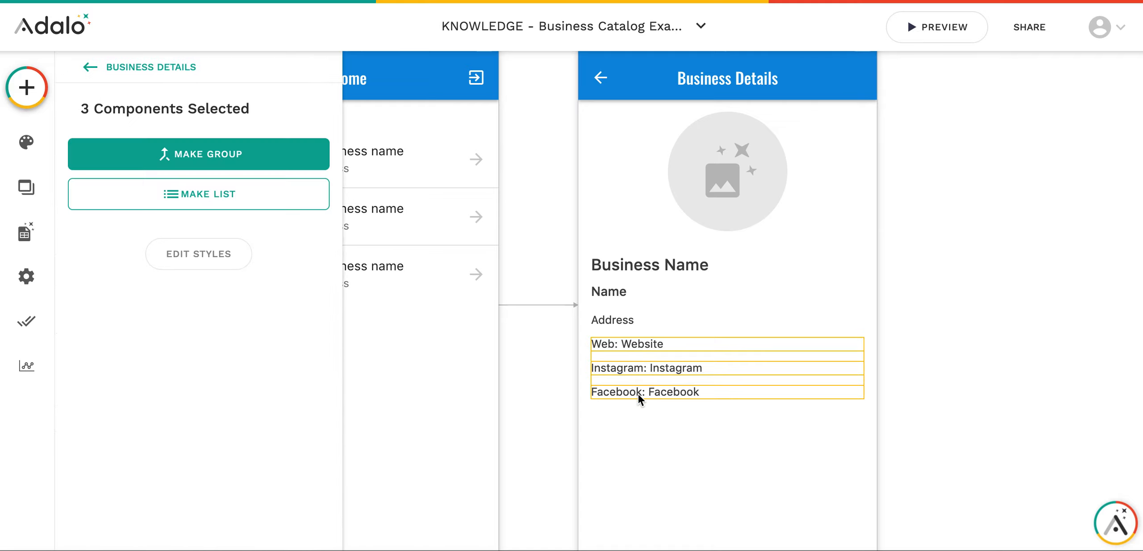
key("shift+Down")
key("shift+Down")
key("shift+Down")
left_click(876, 376)
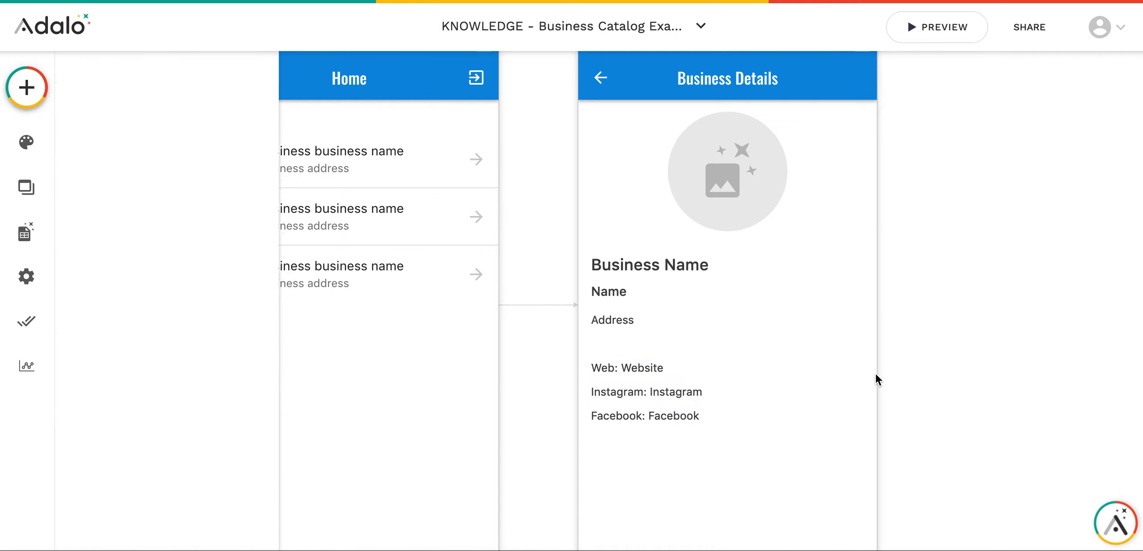
- Drag the Business Details screen's bottom edge down to make it taller
left_click(745, 362)
scroll(685, 269, "down", 3)
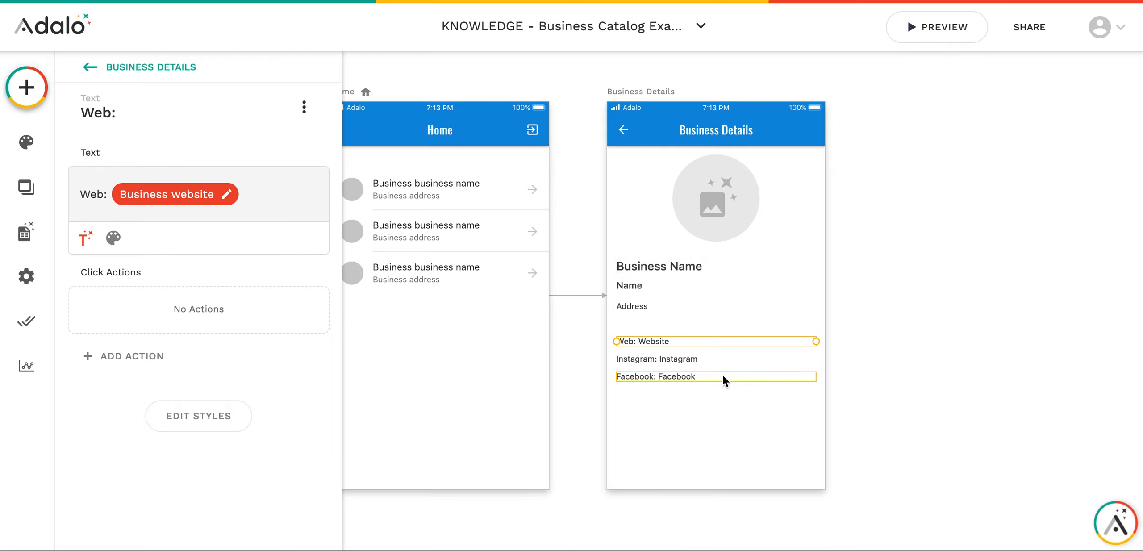
right_click(700, 375)
left_click(692, 312)
scroll(679, 310, "down", 2)
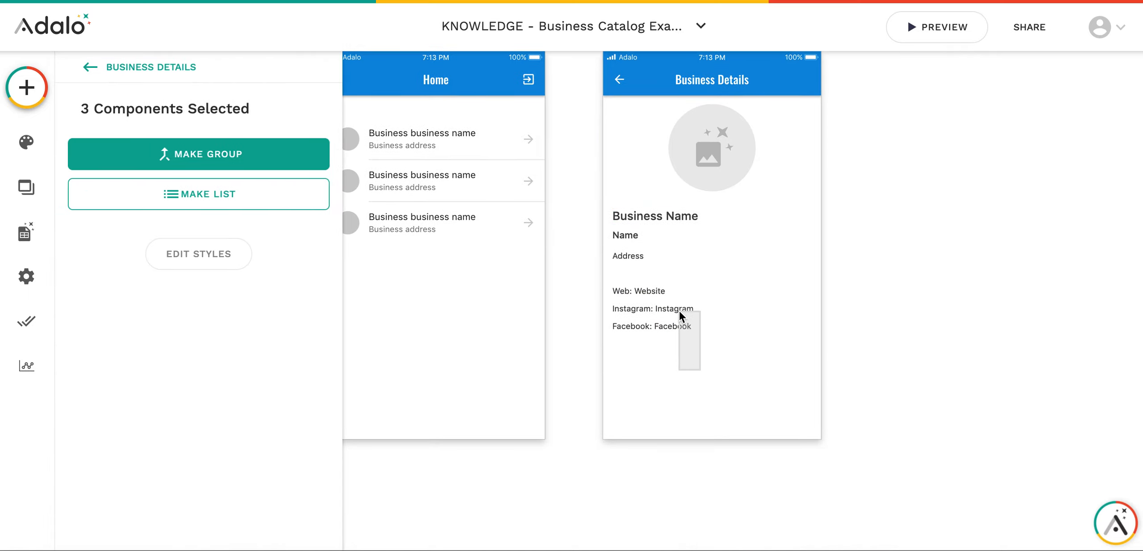
left_click(741, 367)
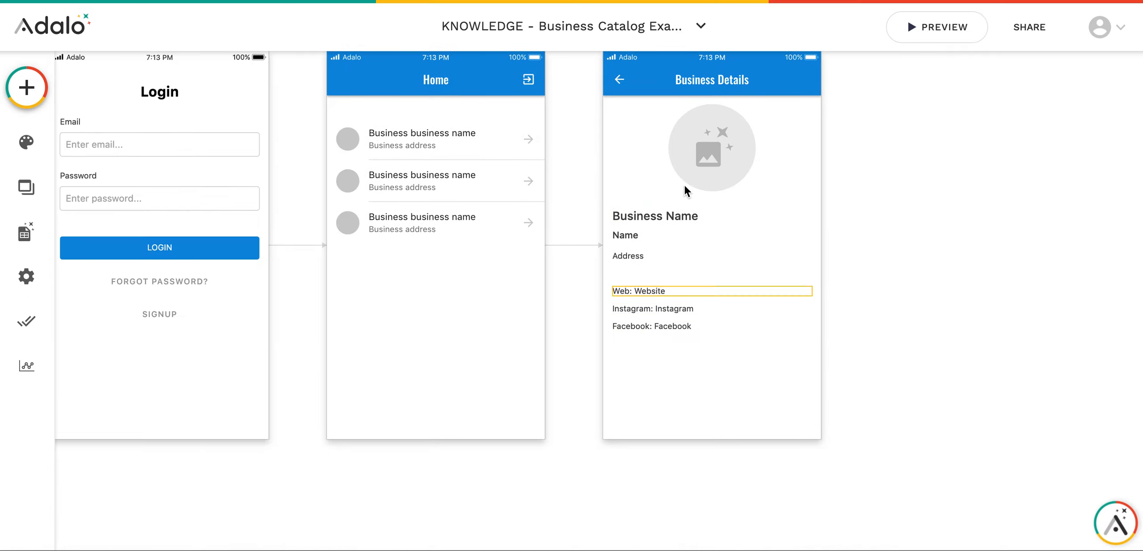
left_click(711, 384)
scroll(697, 357, "down", 2)
left_click_drag(674, 348, 676, 477)
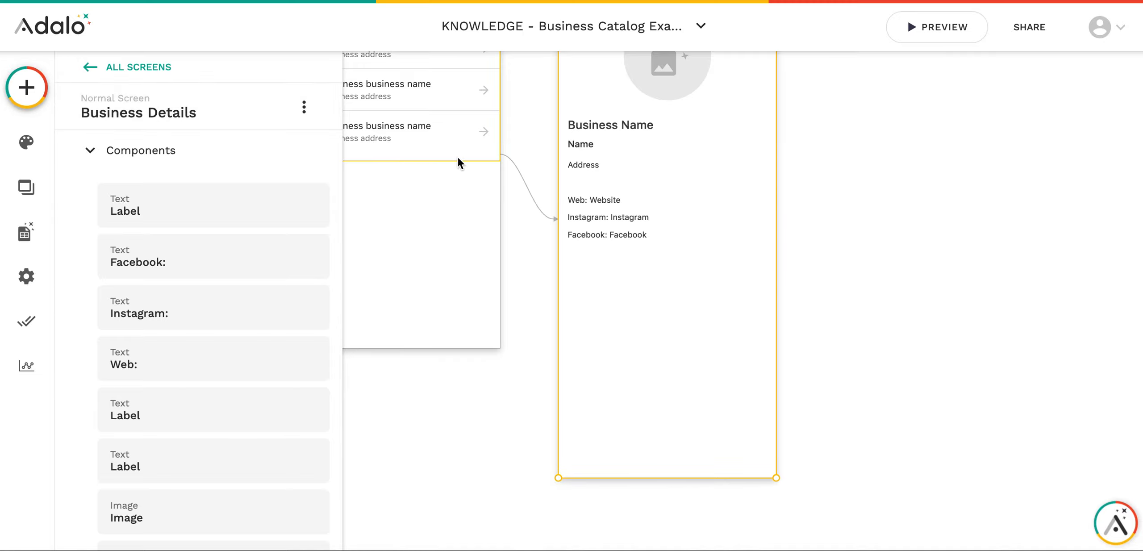
- Place a Simple Line component beneath the Facebook text
left_click(27, 95)
scroll(128, 396, "down", 7)
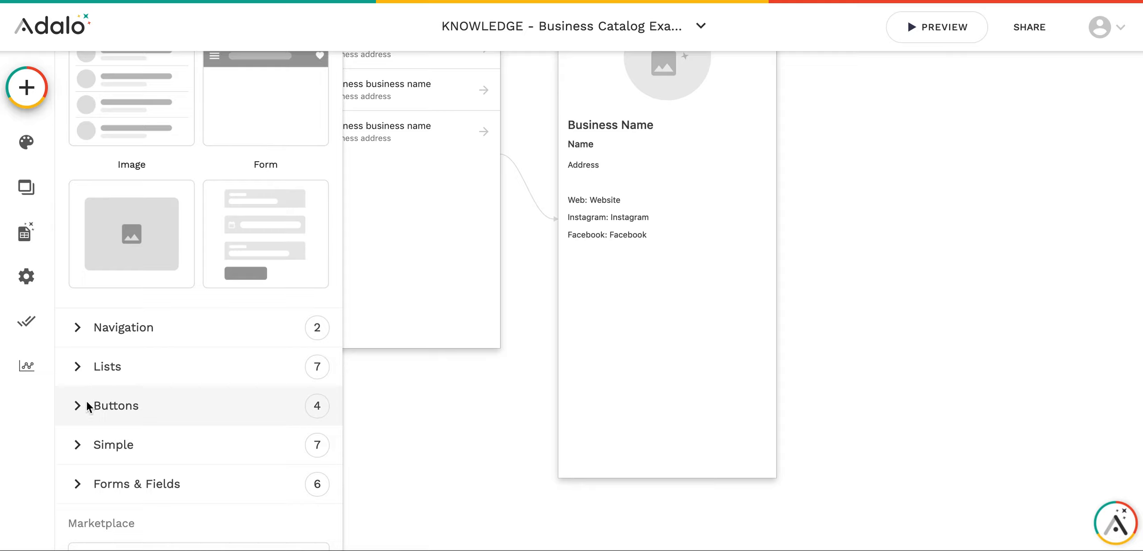
left_click(94, 445)
scroll(184, 410, "down", 8)
left_click_drag(154, 455, 666, 254)
left_click(656, 298)
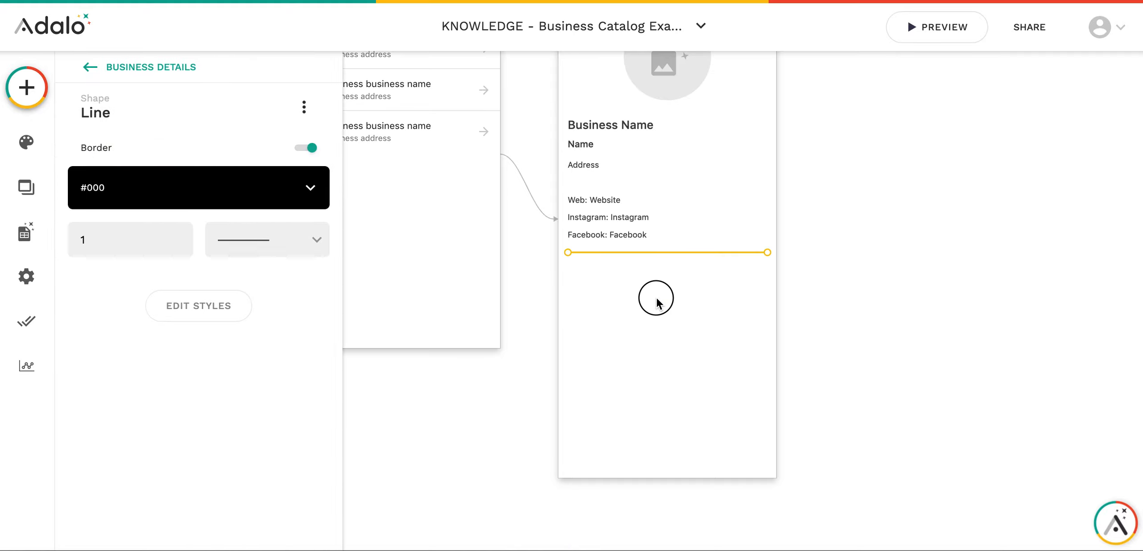
- Set the divider line's border colour to a grey swatch
left_click(667, 252)
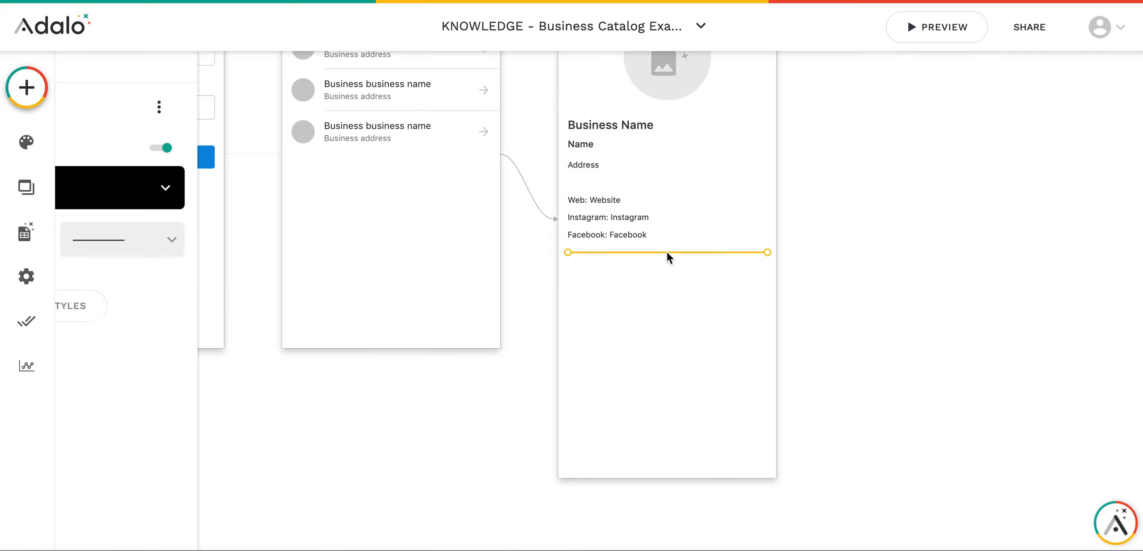
left_click(232, 186)
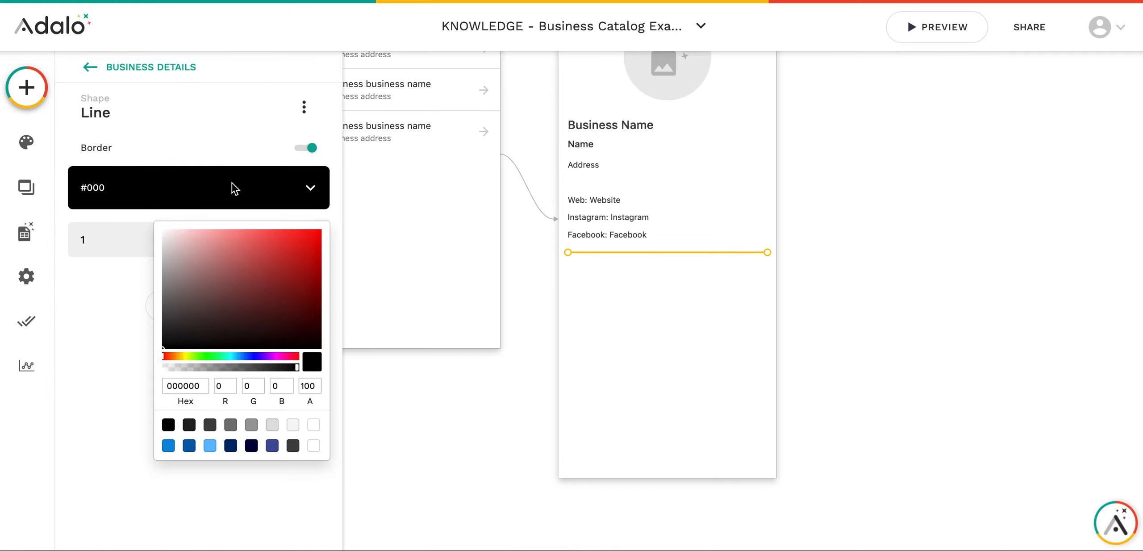
left_click(252, 425)
left_click(726, 350)
left_click(821, 320)
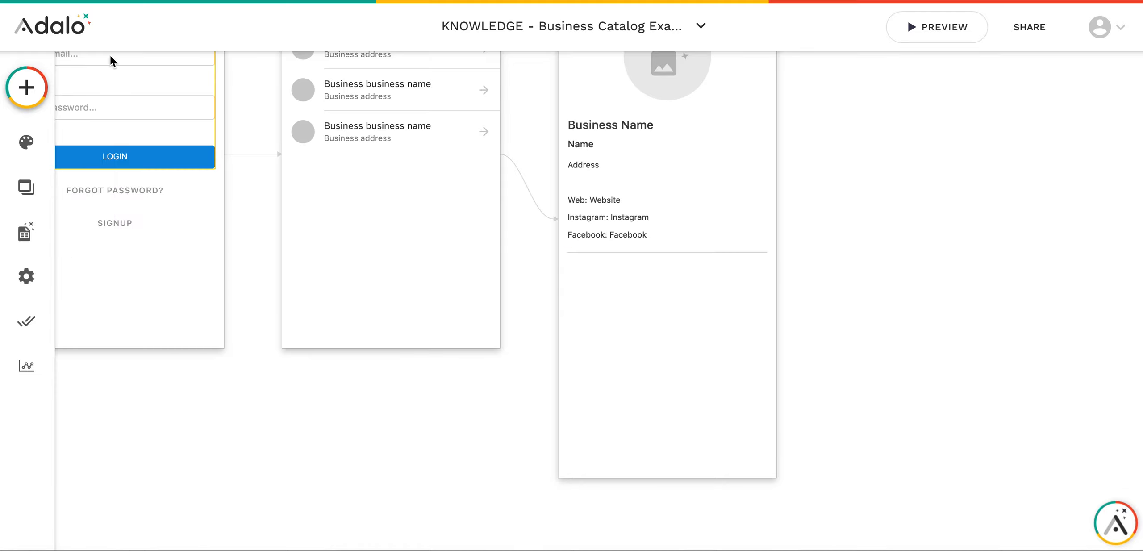
left_click(27, 87)
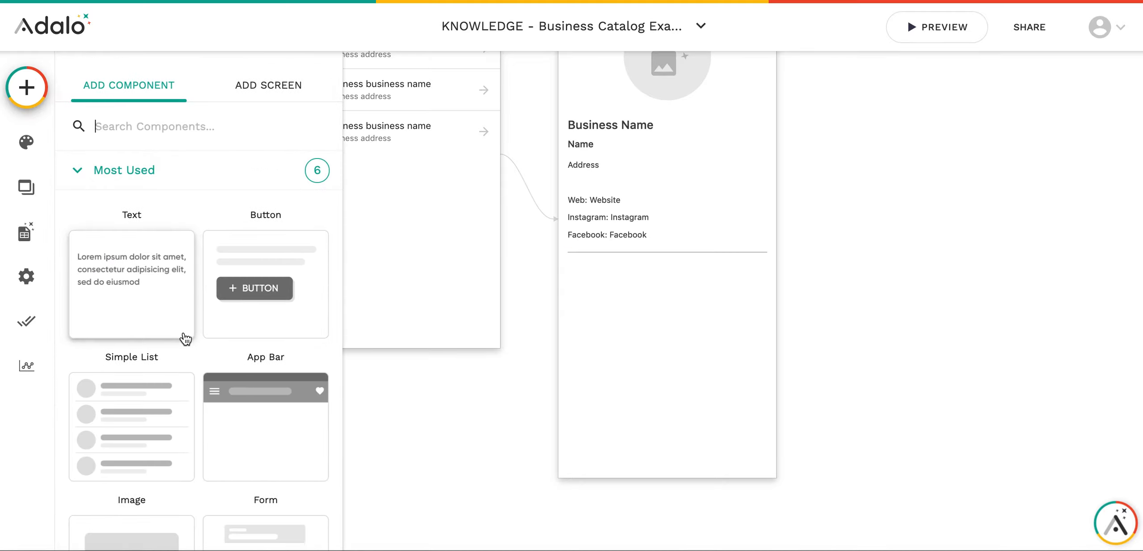
- Drop an Image List onto Business Details below the social links
scroll(140, 378, "down", 10)
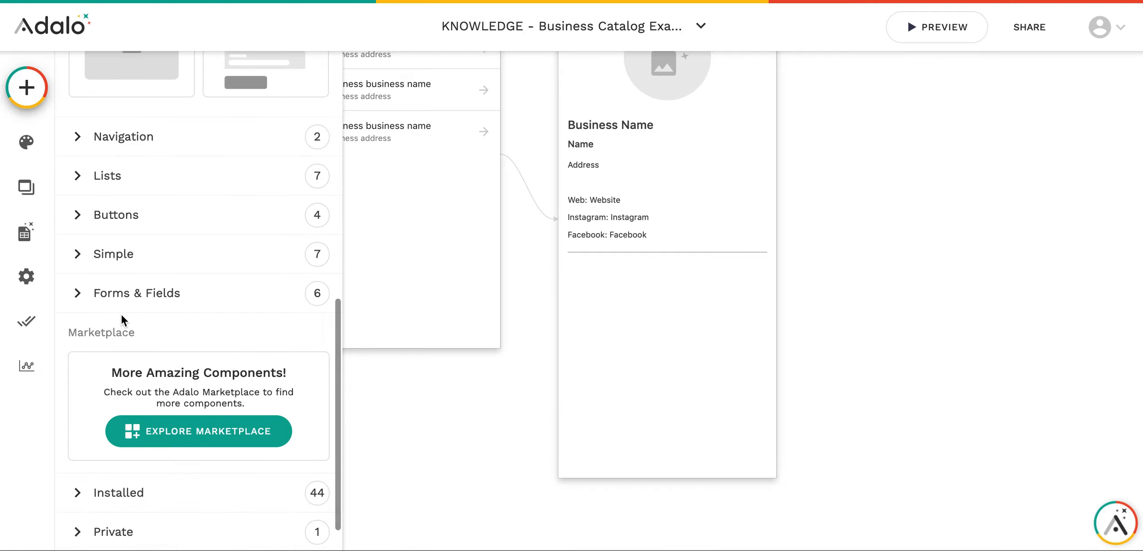
left_click(107, 164)
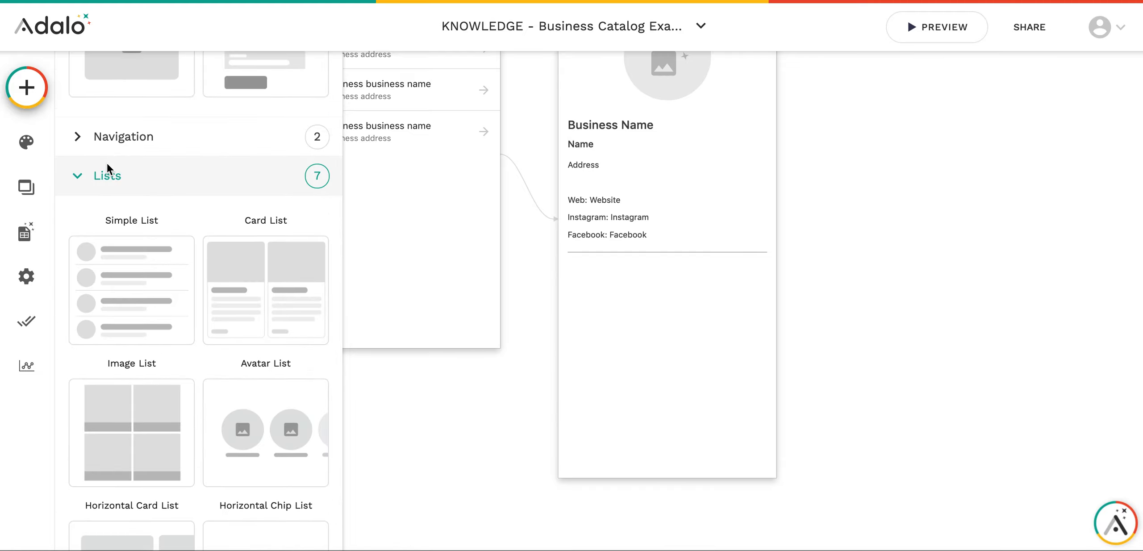
scroll(175, 298, "down", 5)
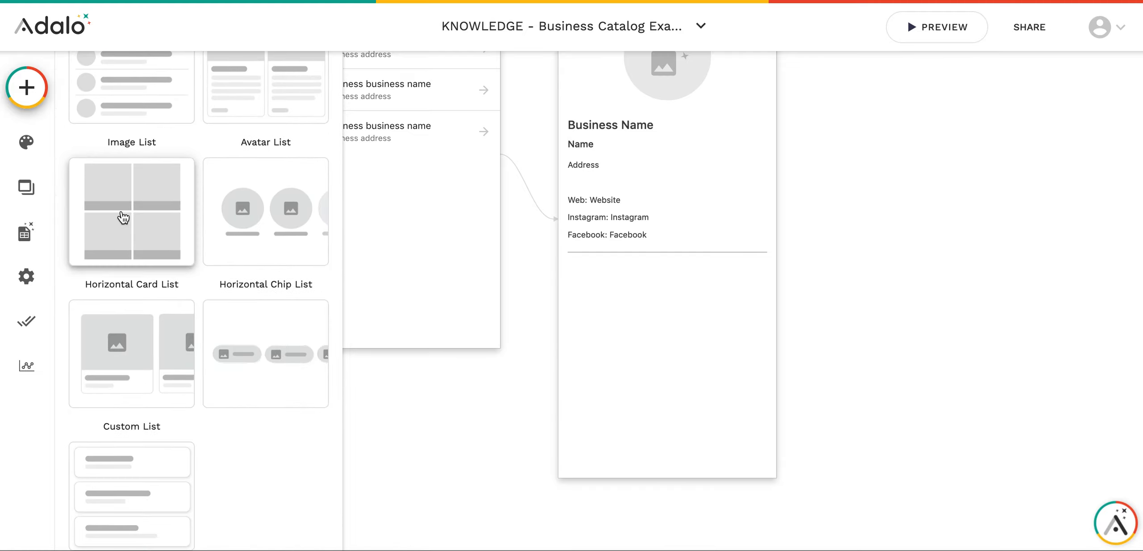
left_click_drag(149, 202, 667, 384)
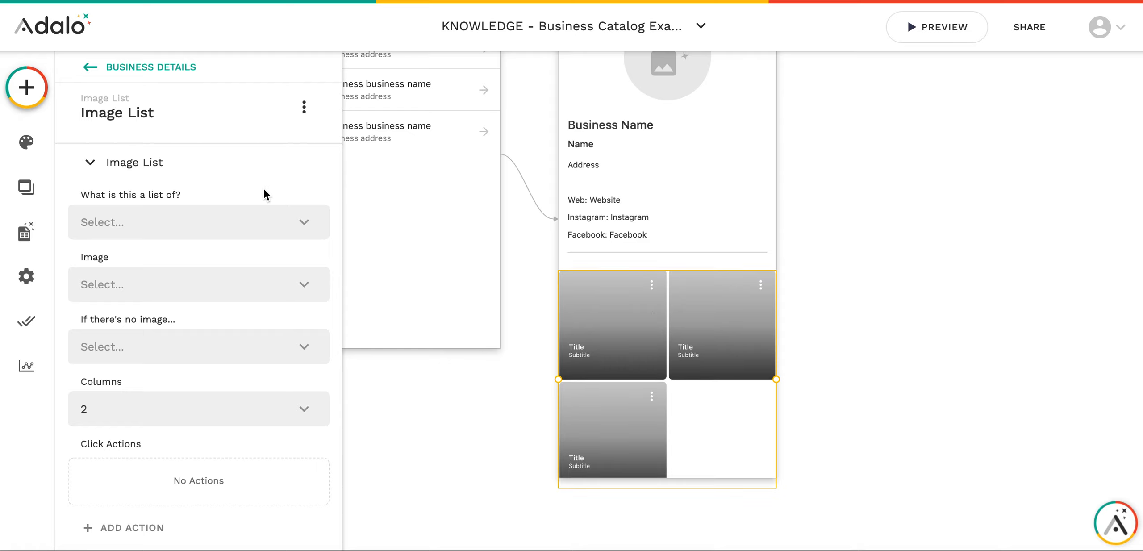
left_click(538, 353)
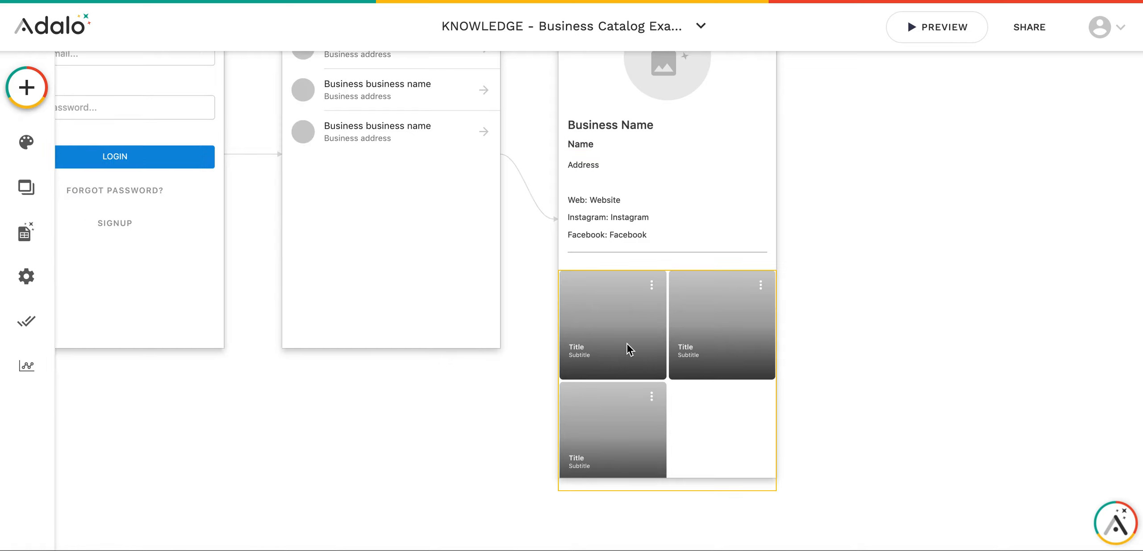
left_click(669, 375)
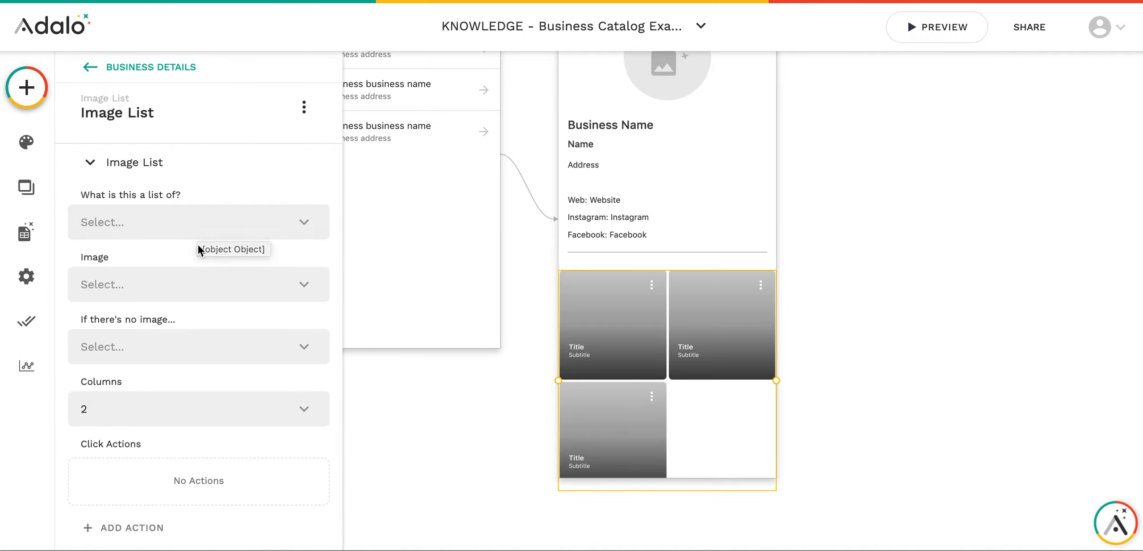
- Make the image list show Photos filtered to Current Business > Photos
left_click(209, 222)
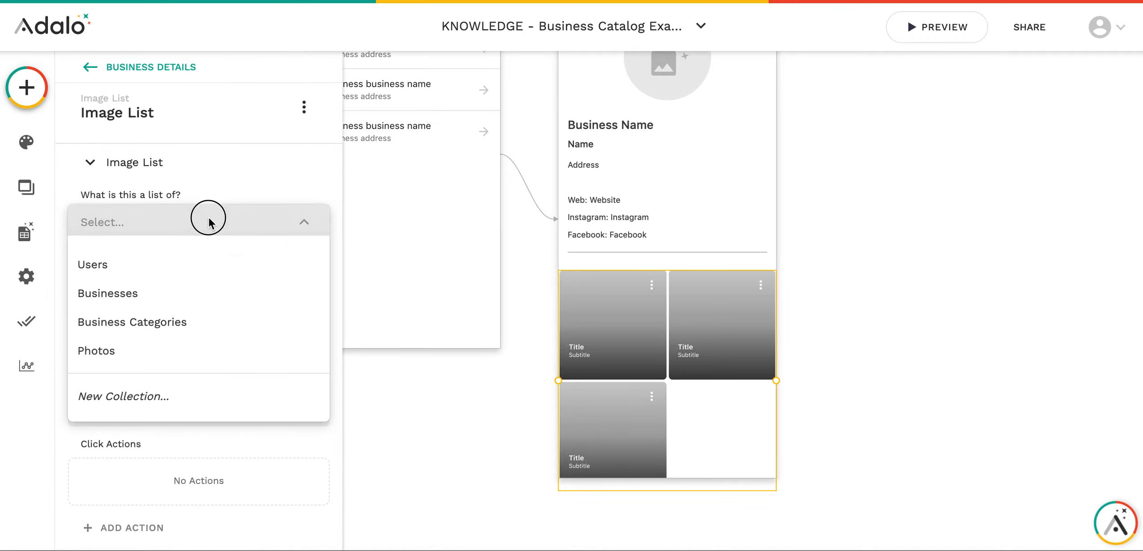
left_click(146, 351)
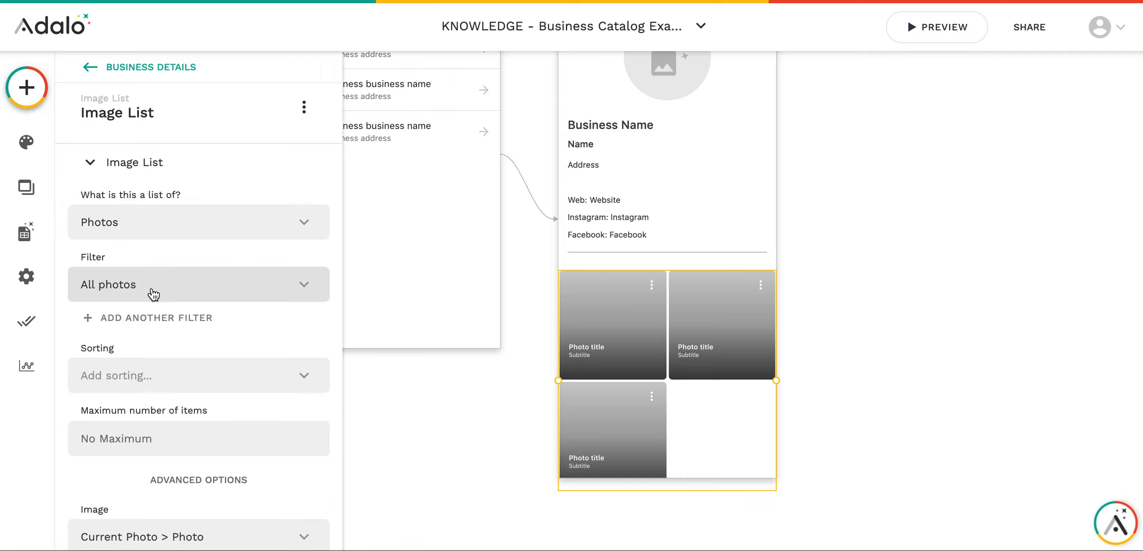
left_click(104, 283)
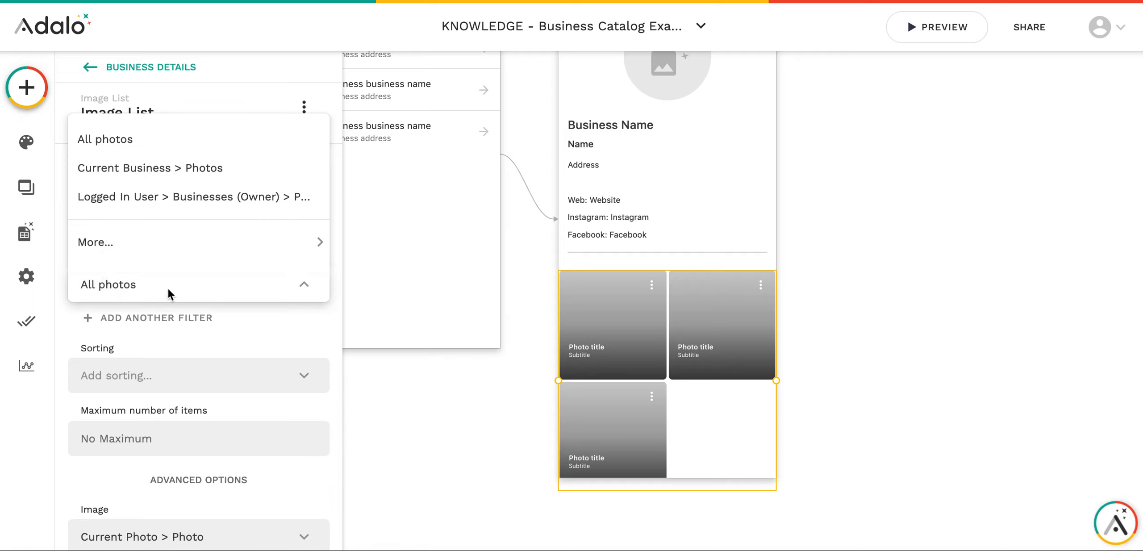
left_click(143, 174)
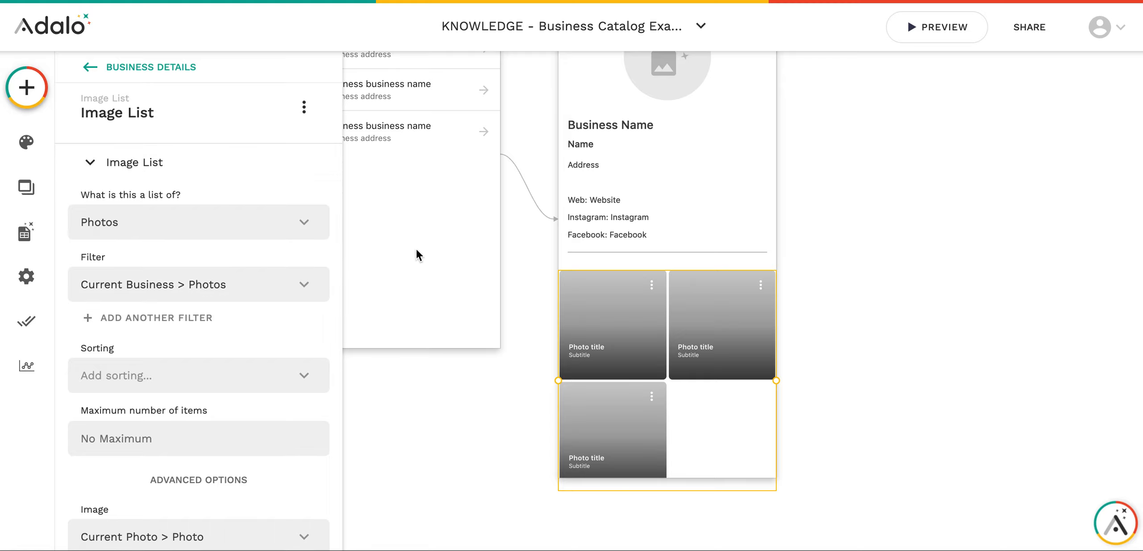
scroll(634, 282, "down", 2)
scroll(615, 197, "up", 4)
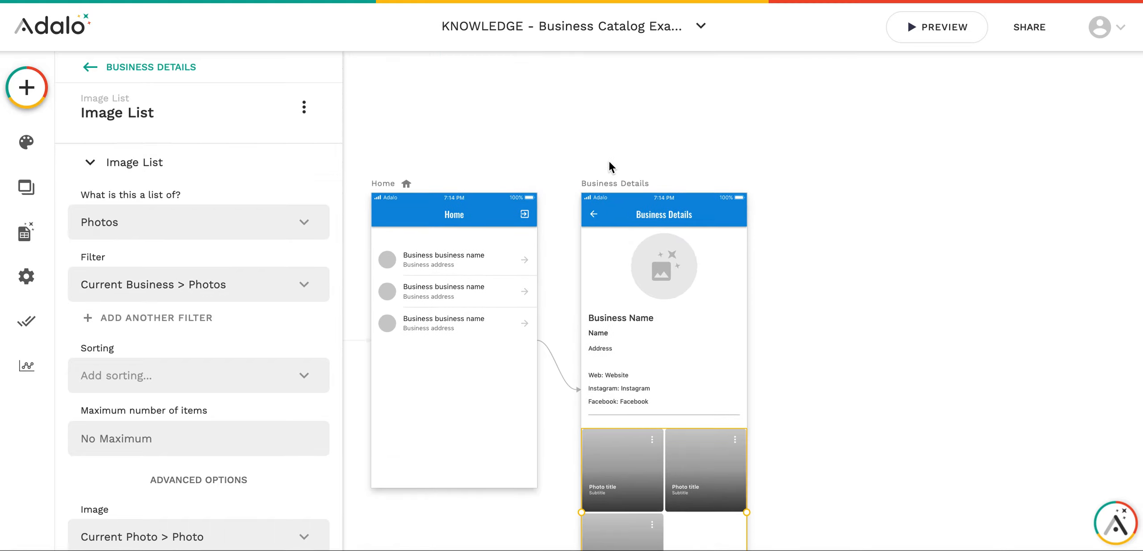
- Make the Business Details screen slightly taller to fit the image list
left_click(601, 193)
left_click(143, 148)
scroll(268, 403, "down", 3)
scroll(822, 357, "down", 3)
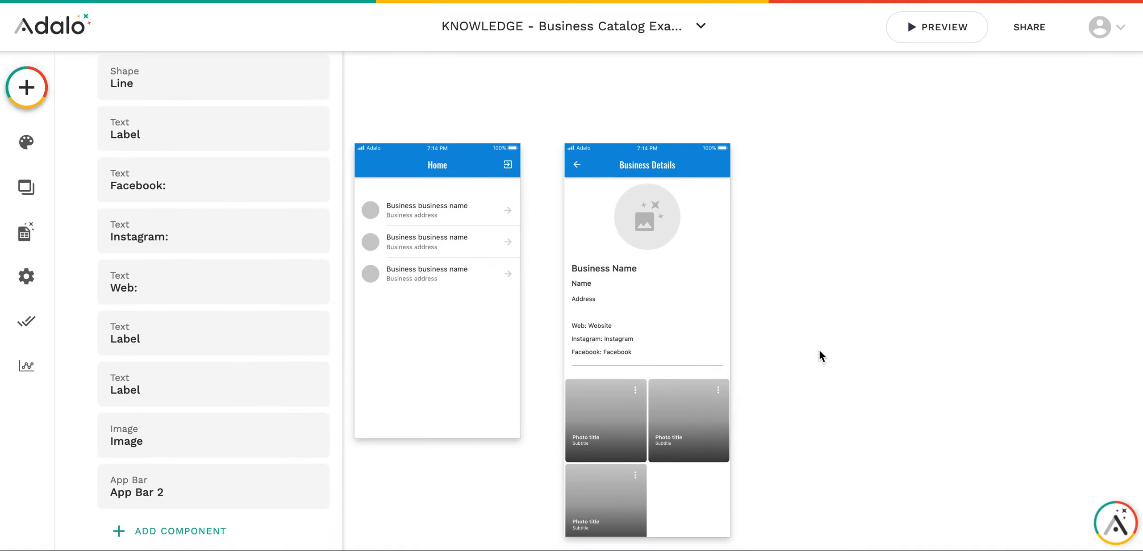
left_click(655, 332)
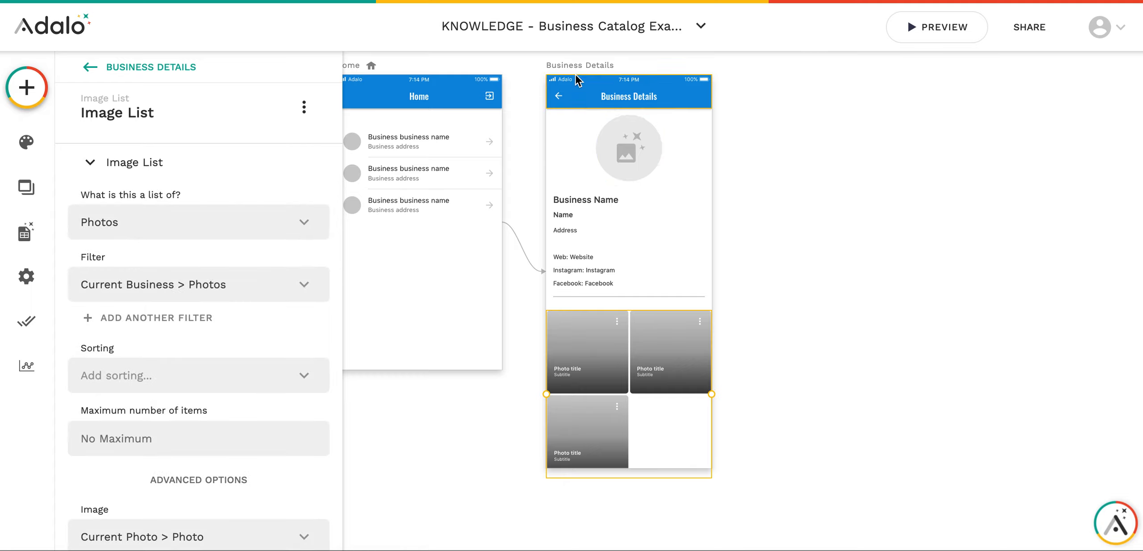
left_click(577, 67)
left_click_drag(648, 469, 648, 483)
- Turn off the image list's title/subtitle overlays and icons
left_click(600, 454)
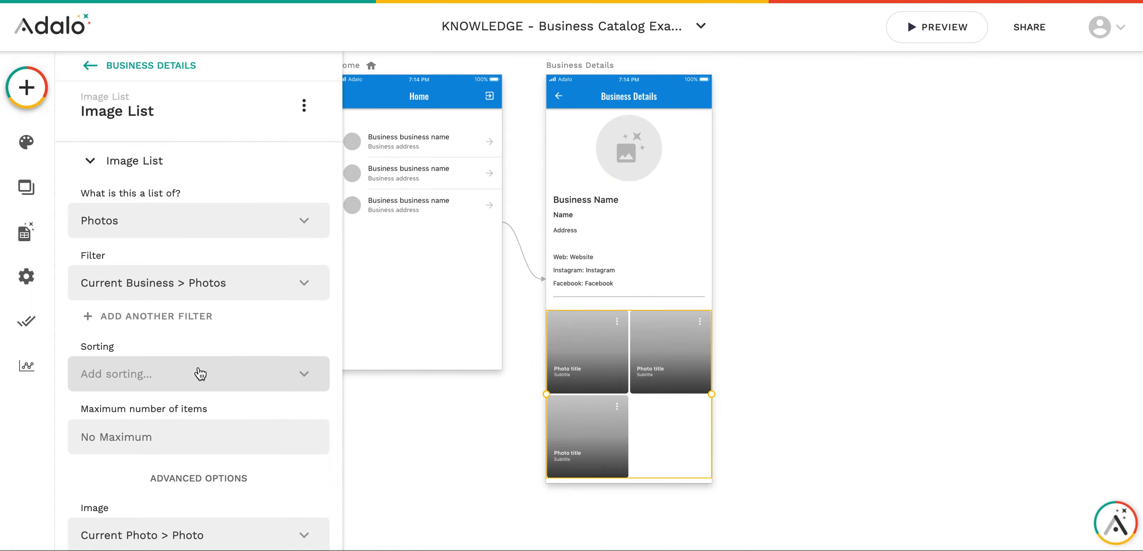
scroll(199, 373, "down", 5)
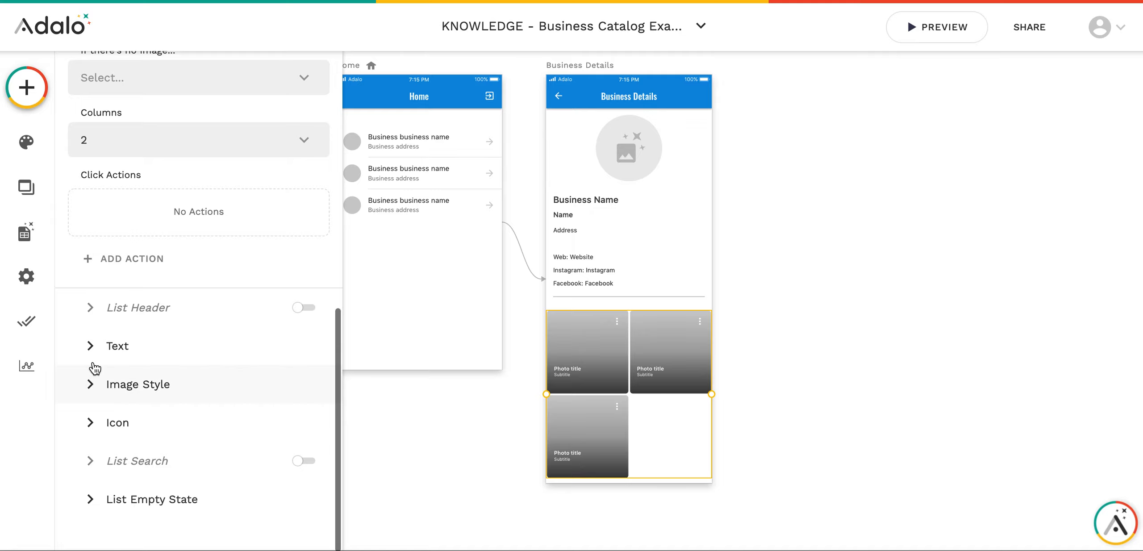
left_click(99, 347)
left_click(308, 80)
left_click(95, 379)
left_click(309, 316)
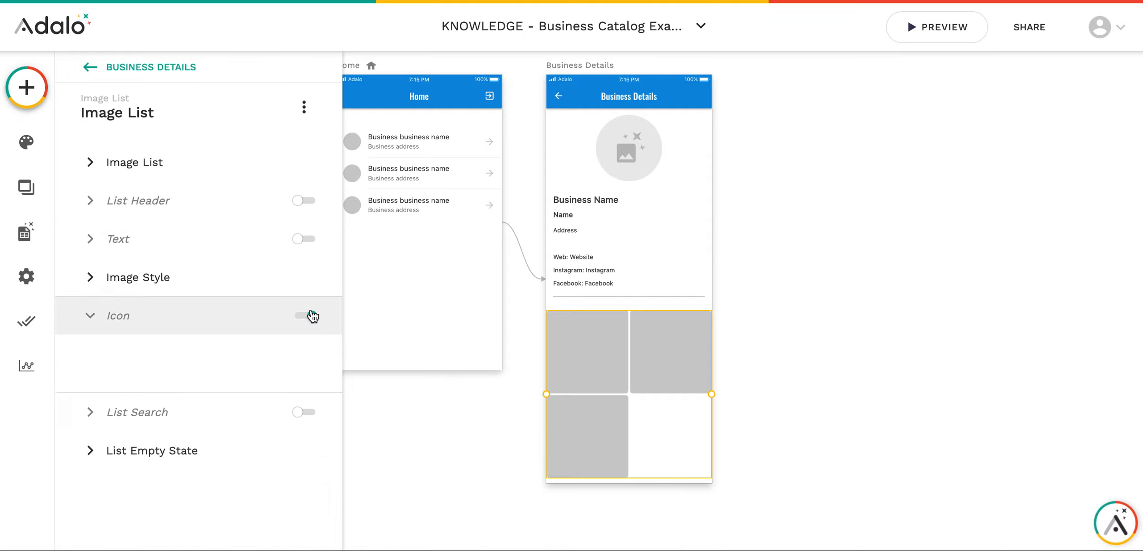
left_click(738, 384)
- Review the image list's style options and close its settings
left_click(633, 369)
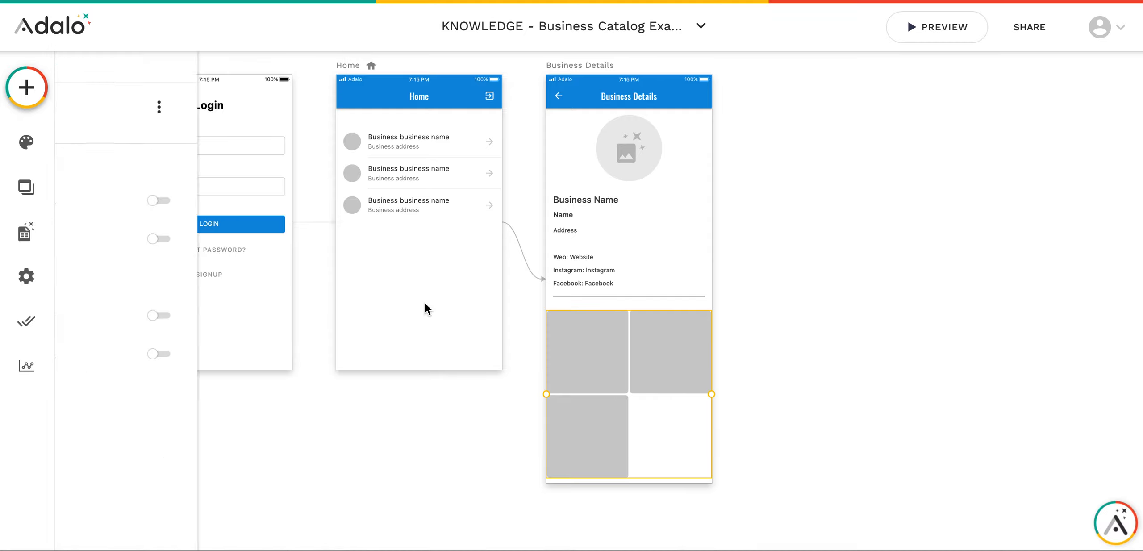
scroll(146, 301, "down", 6)
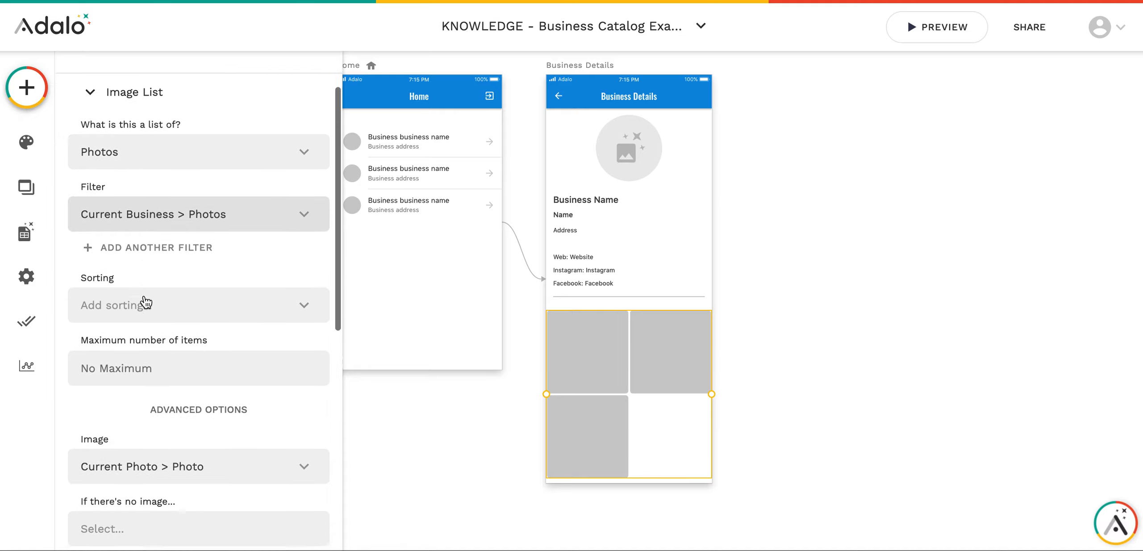
scroll(134, 357, "down", 3)
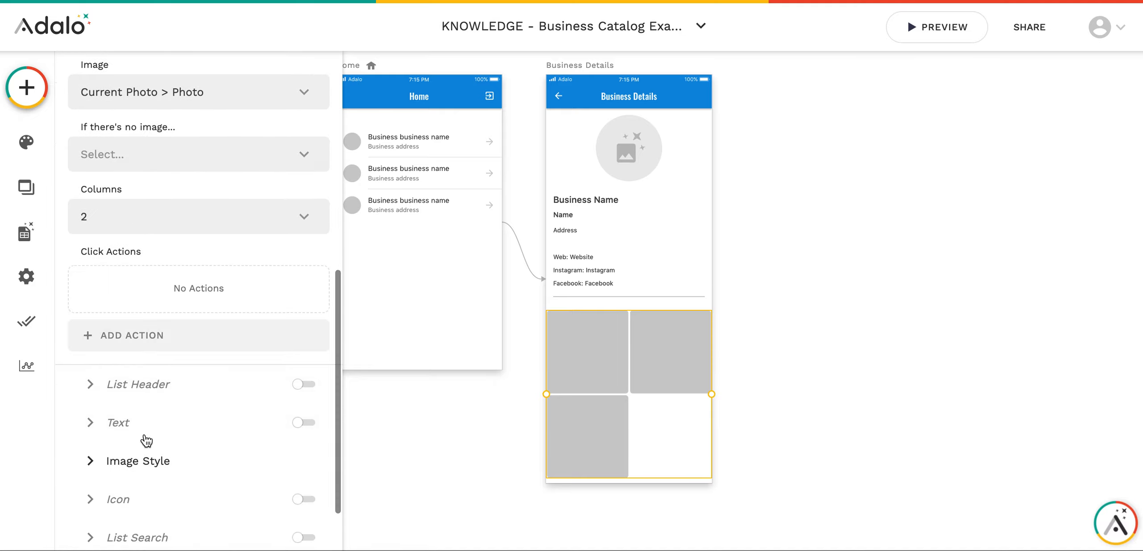
left_click(140, 464)
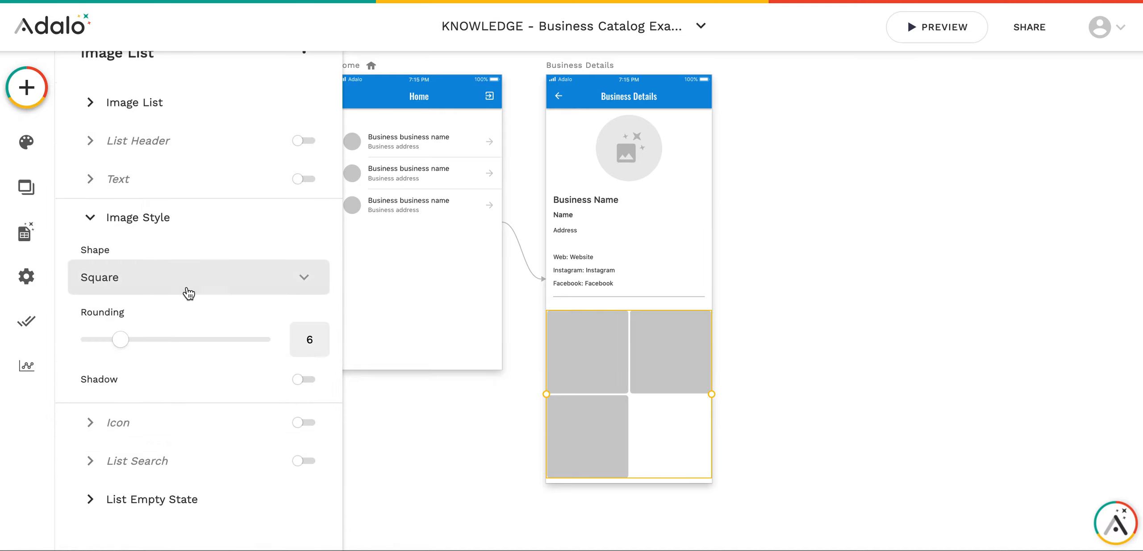
scroll(209, 279, "up", 1)
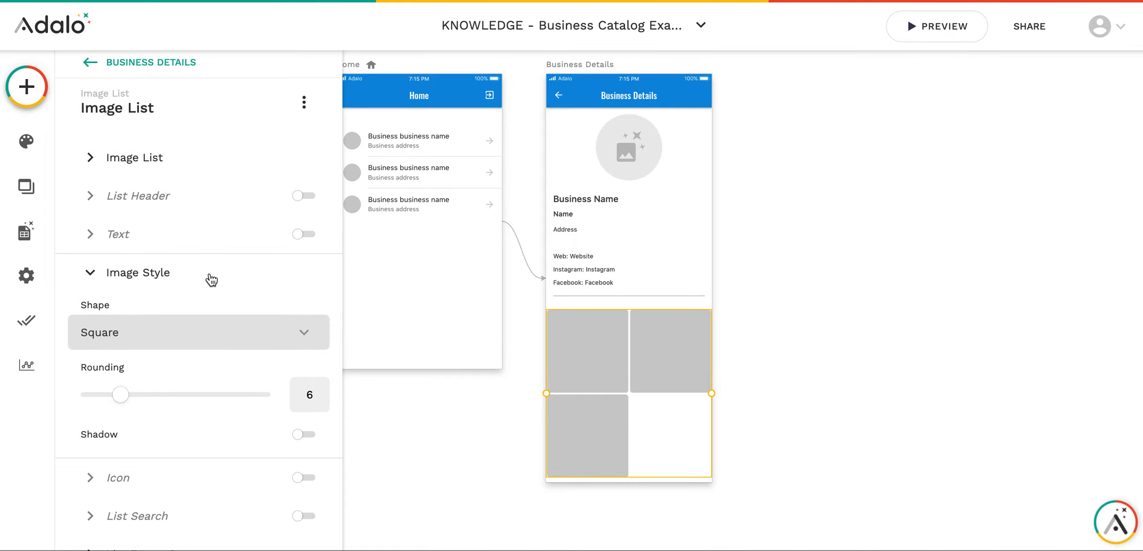
left_click(130, 162)
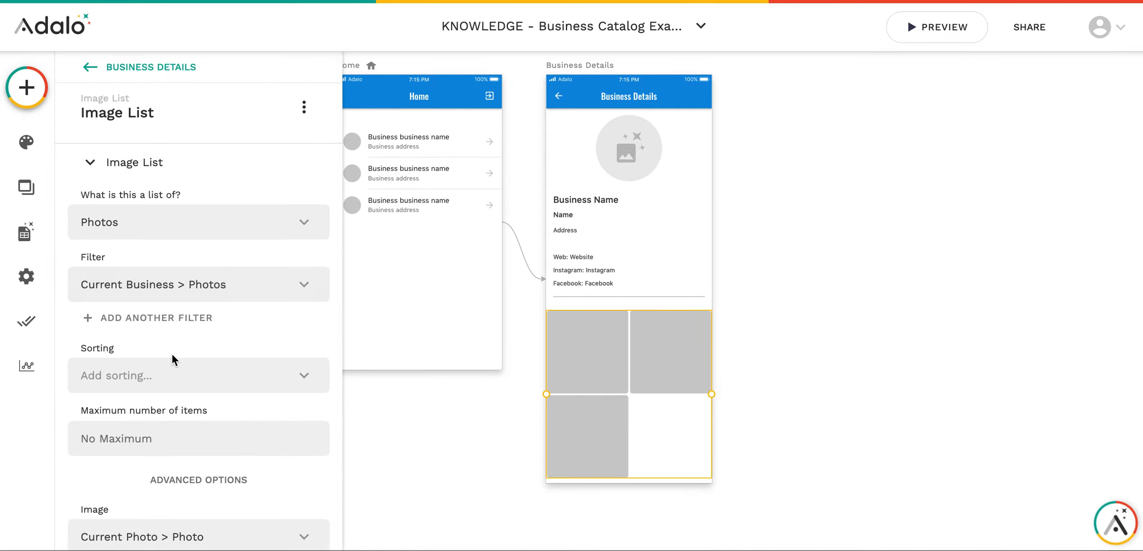
scroll(171, 357, "down", 4)
left_click(787, 330)
scroll(648, 275, "down", 1)
scroll(649, 275, "up", 2)
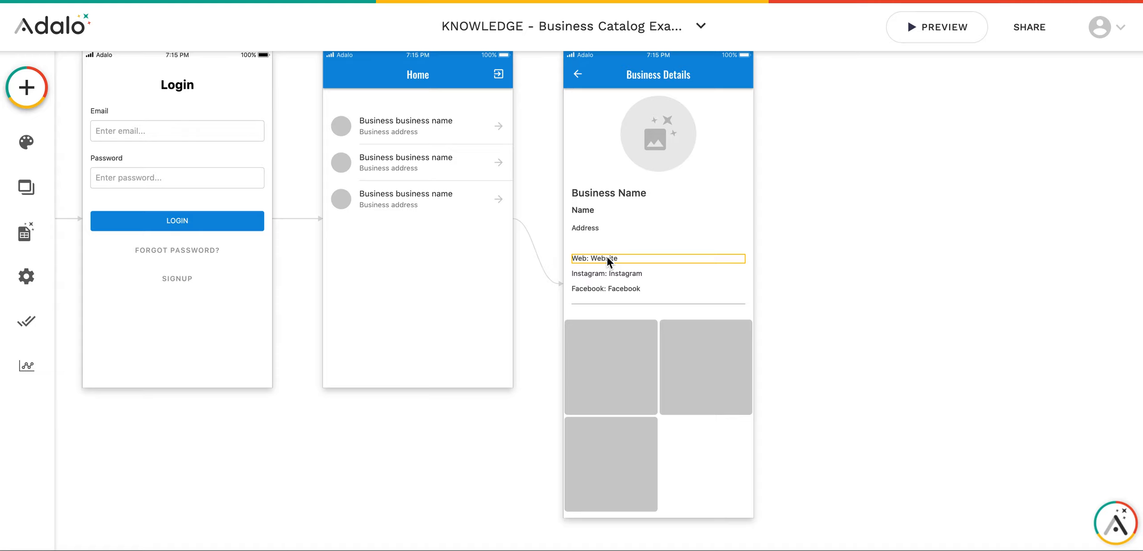
- Give the Web text an External Link action using Current Business > Website as URL
left_click(608, 257)
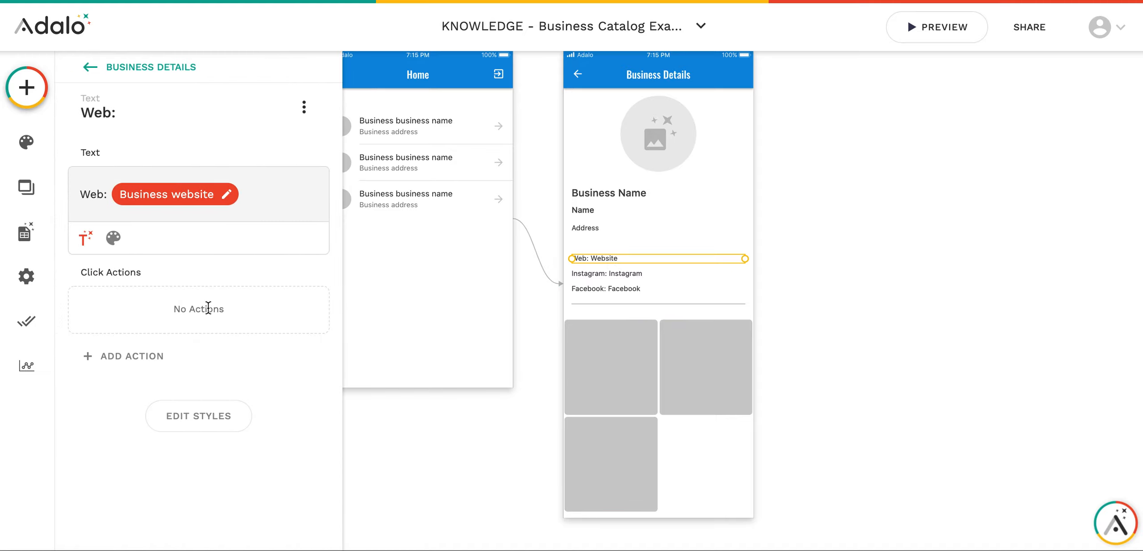
left_click(141, 354)
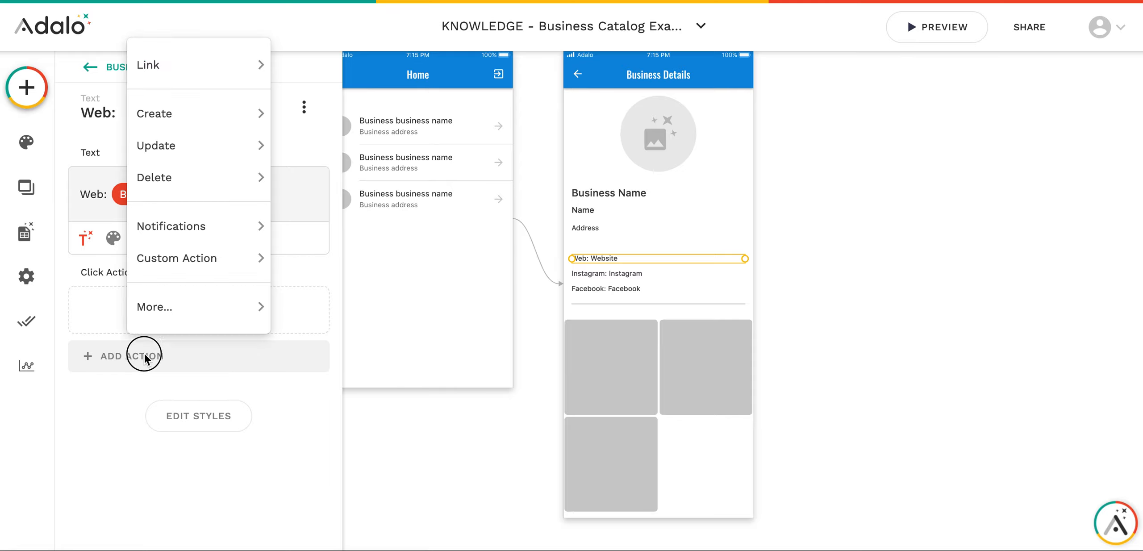
mouse_move(216, 330)
mouse_move(222, 58)
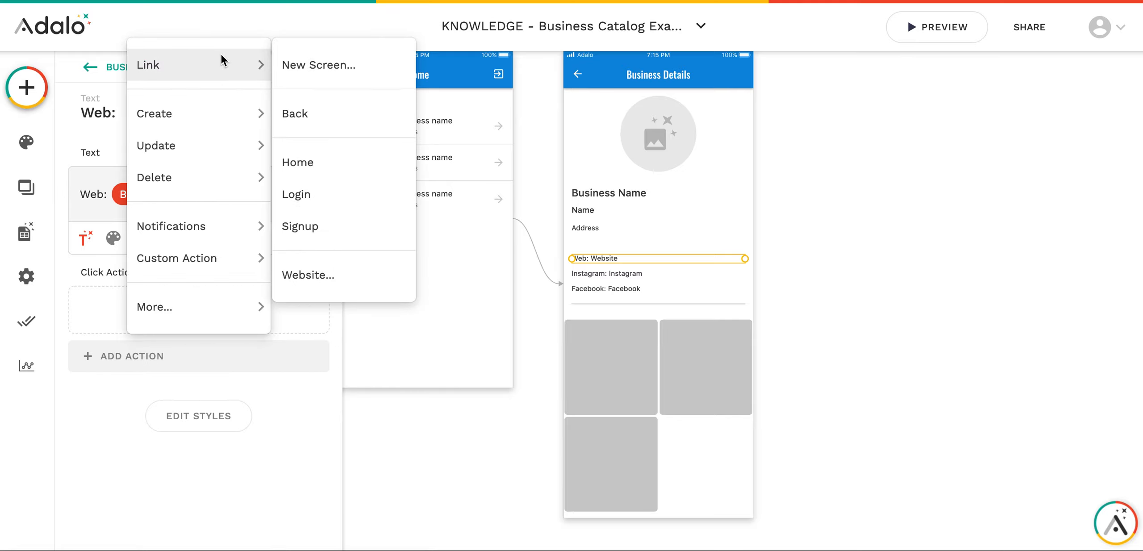
left_click(320, 286)
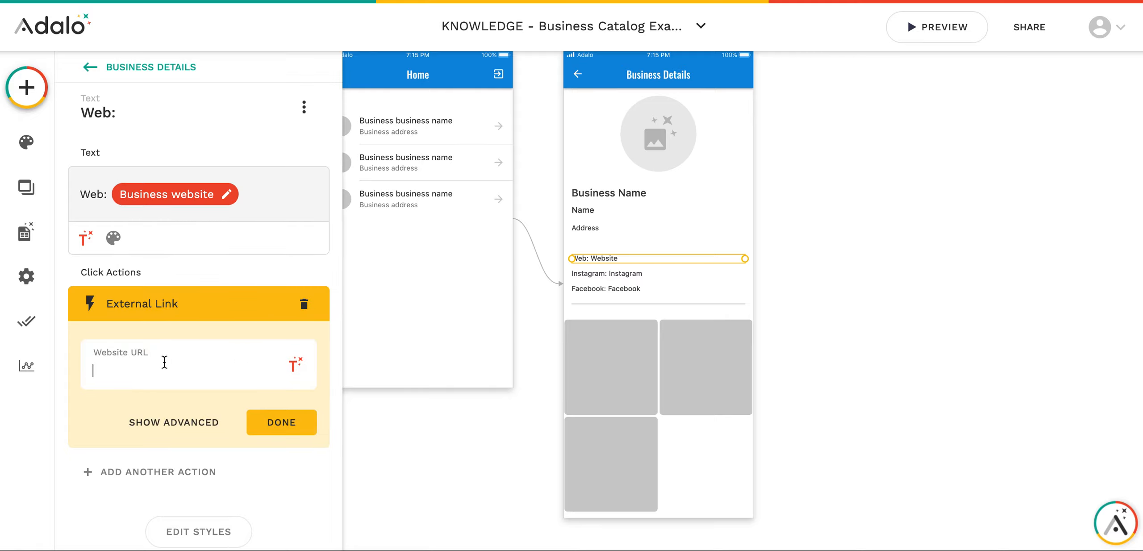
left_click(295, 364)
mouse_move(294, 206)
mouse_move(312, 46)
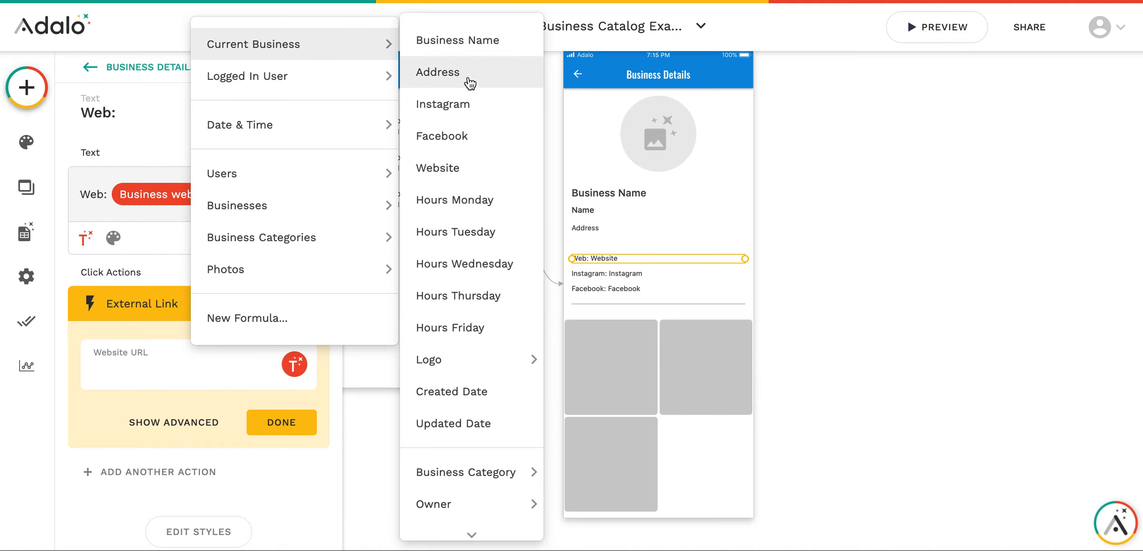
left_click(468, 166)
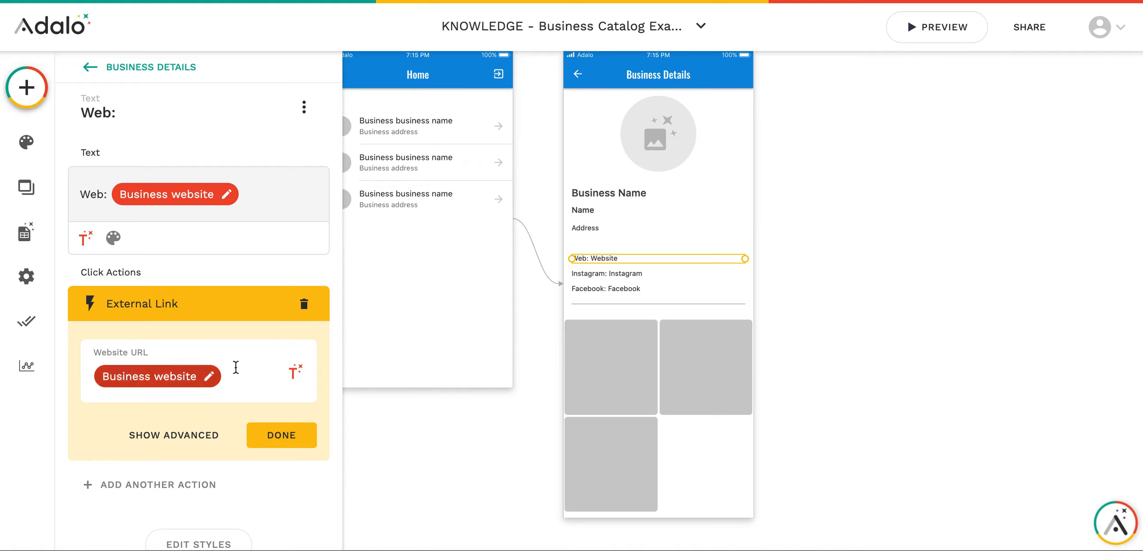
- Show the link's advanced options and finish the action with Done
left_click(179, 435)
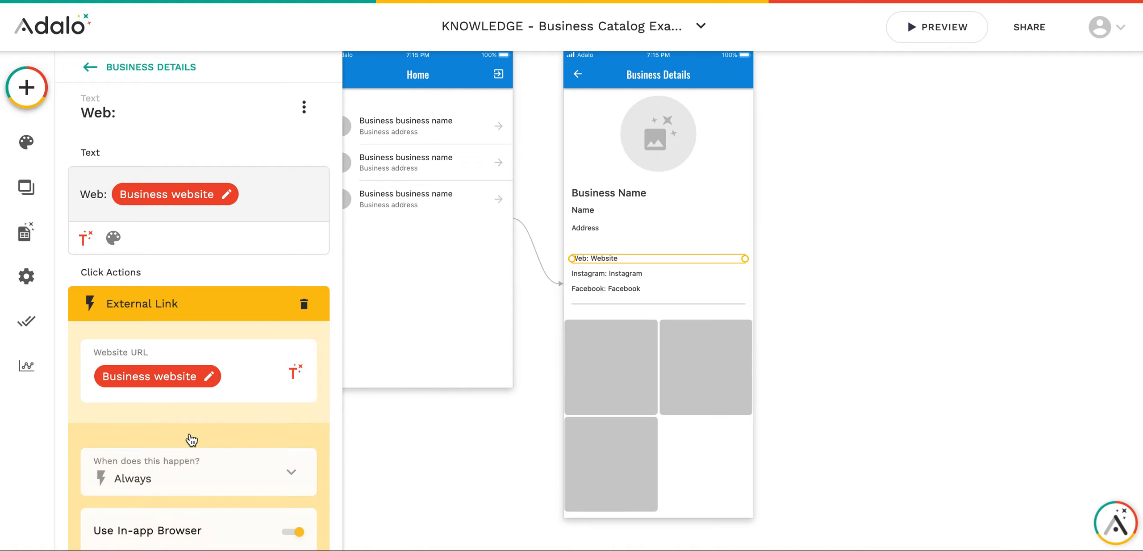
scroll(163, 380, "down", 3)
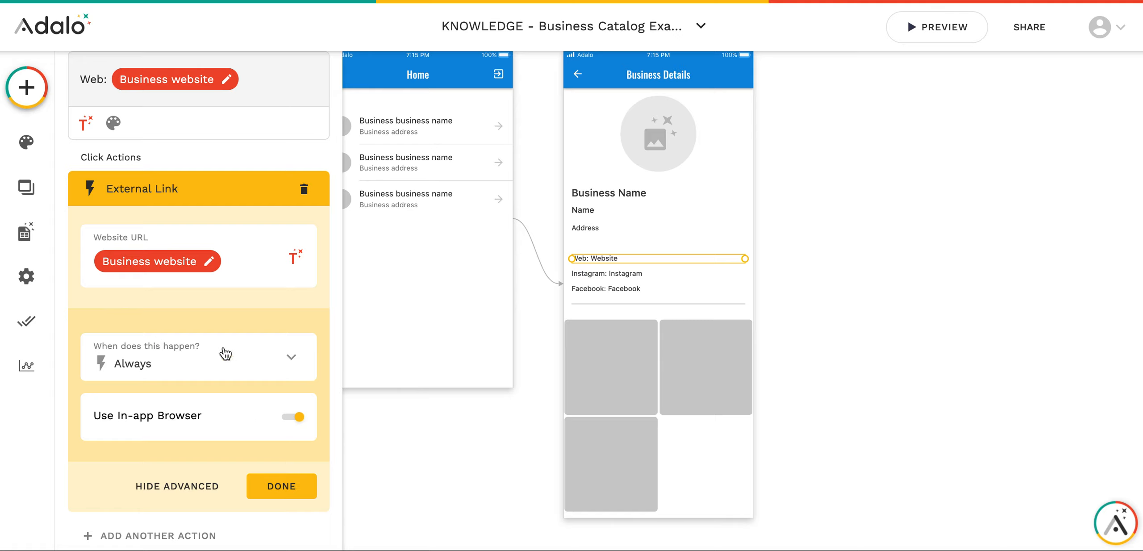
left_click(264, 483)
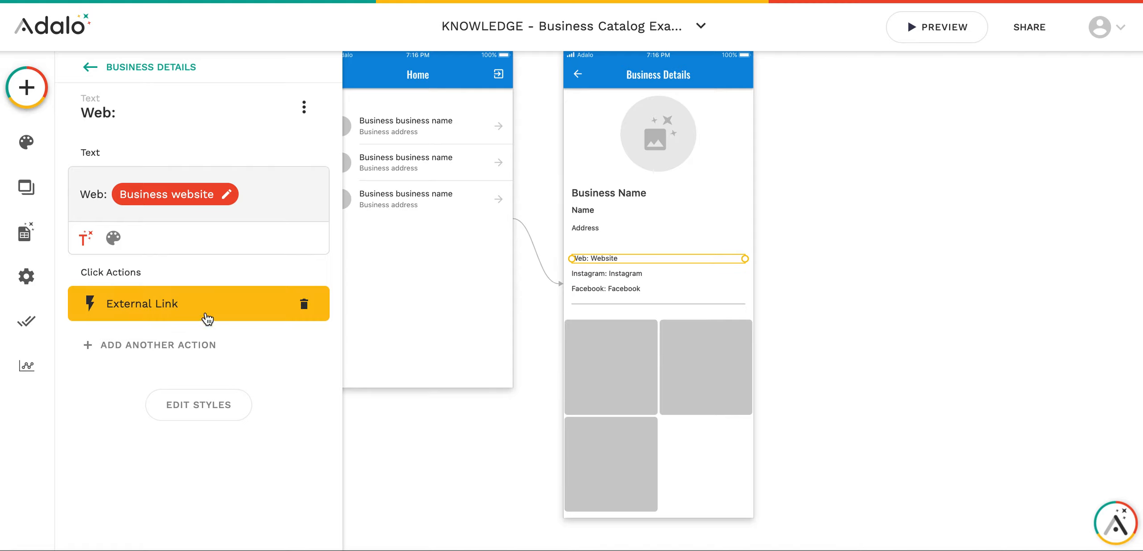
left_click(794, 267)
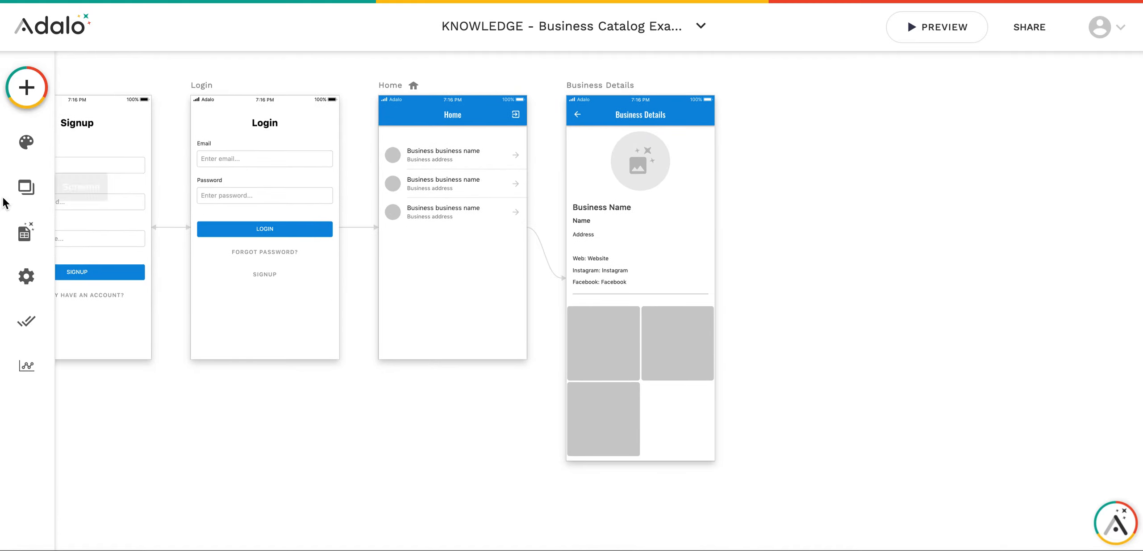
- Open the Businesses collection in the database and start a new business record
left_click(25, 233)
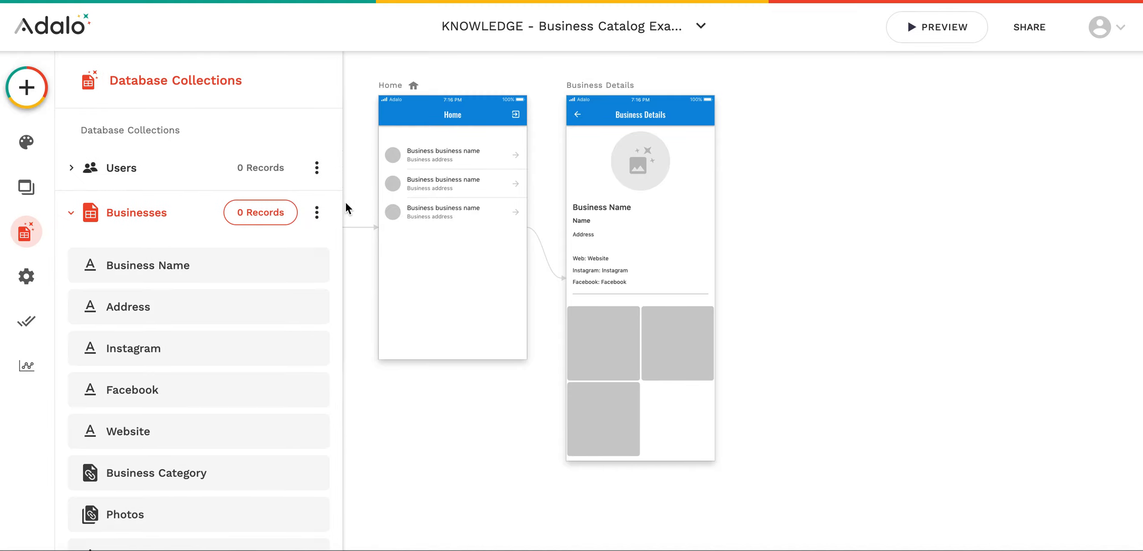
left_click(271, 212)
left_click(740, 217)
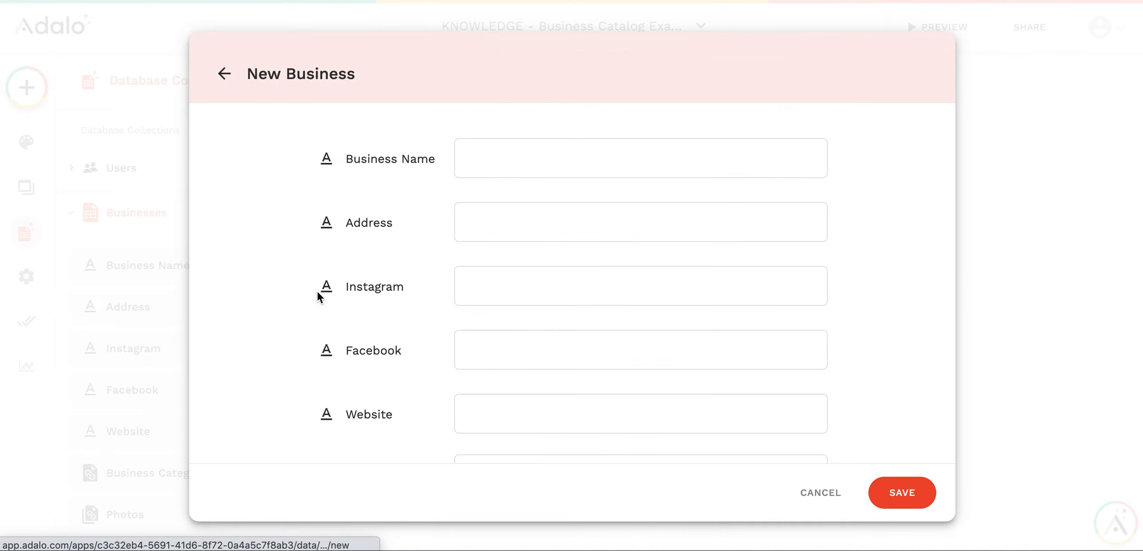
left_click(528, 145)
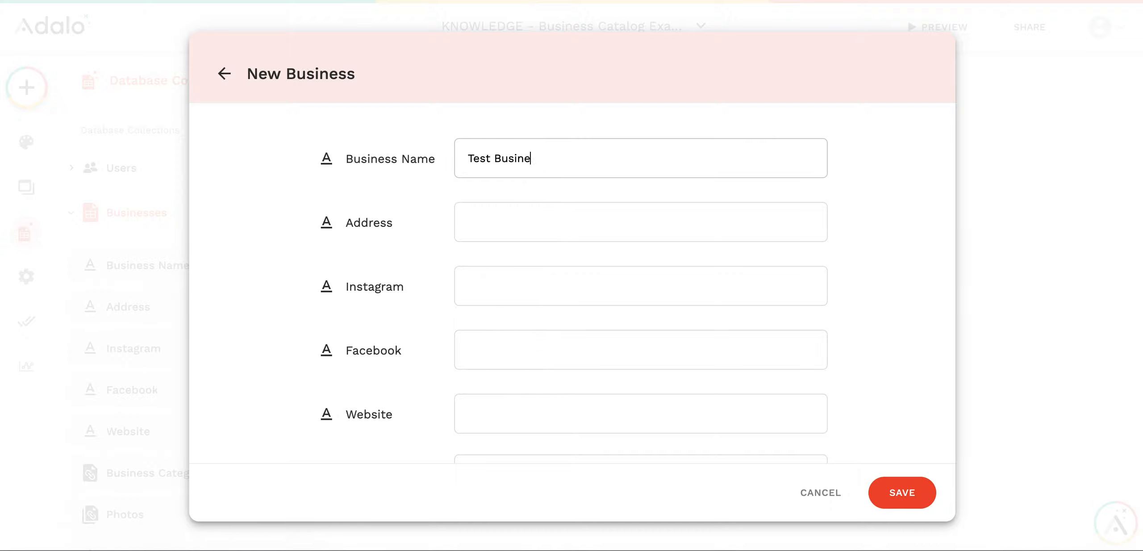
left_click(544, 232)
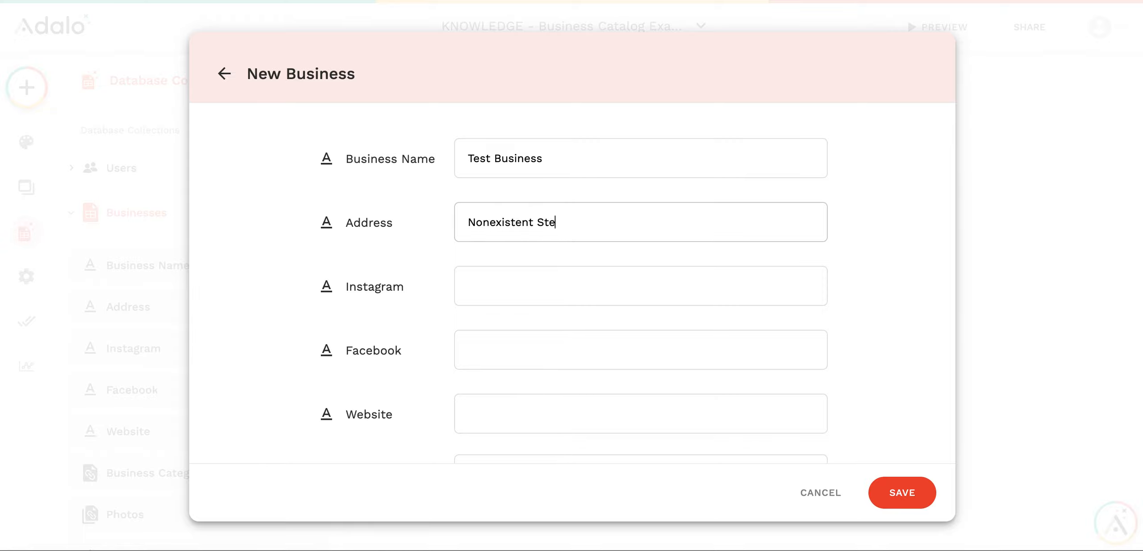
type("t")
key("Tab")
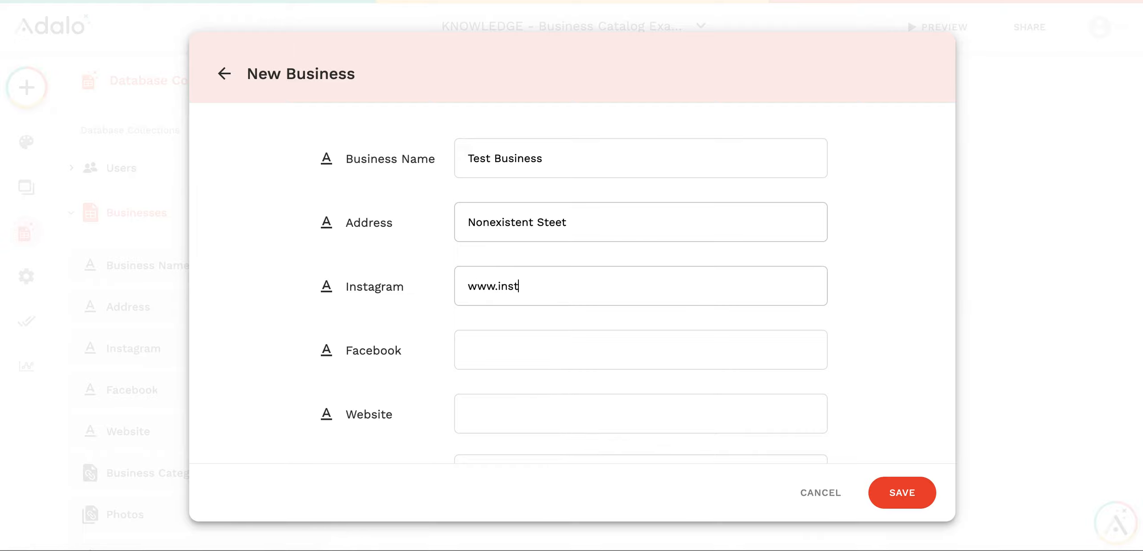
type("www.instagram.com")
key("Tab")
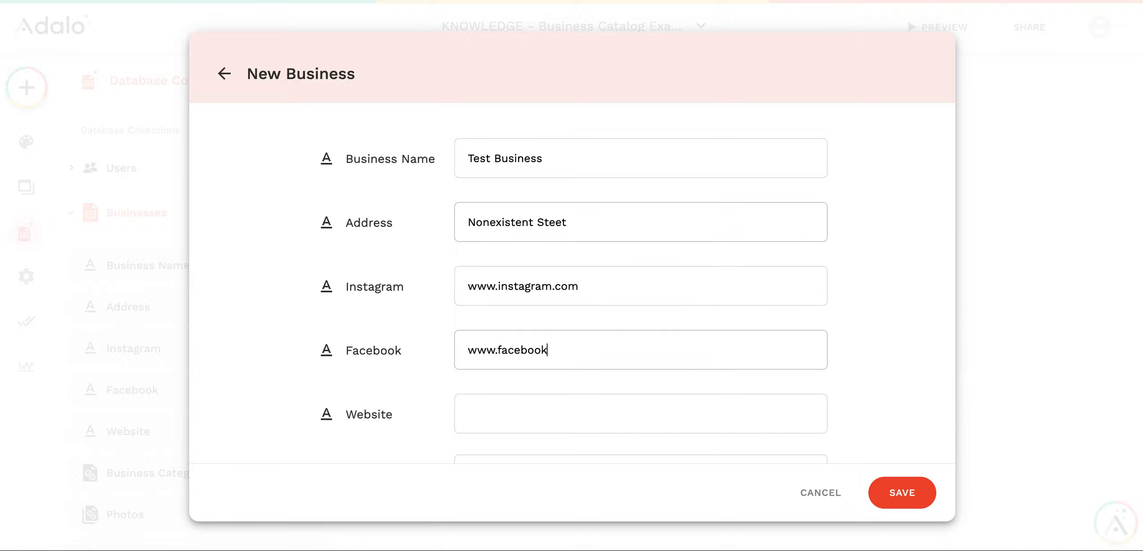
type("www.facebook.com")
key("Tab")
scroll(511, 222, "down", 4)
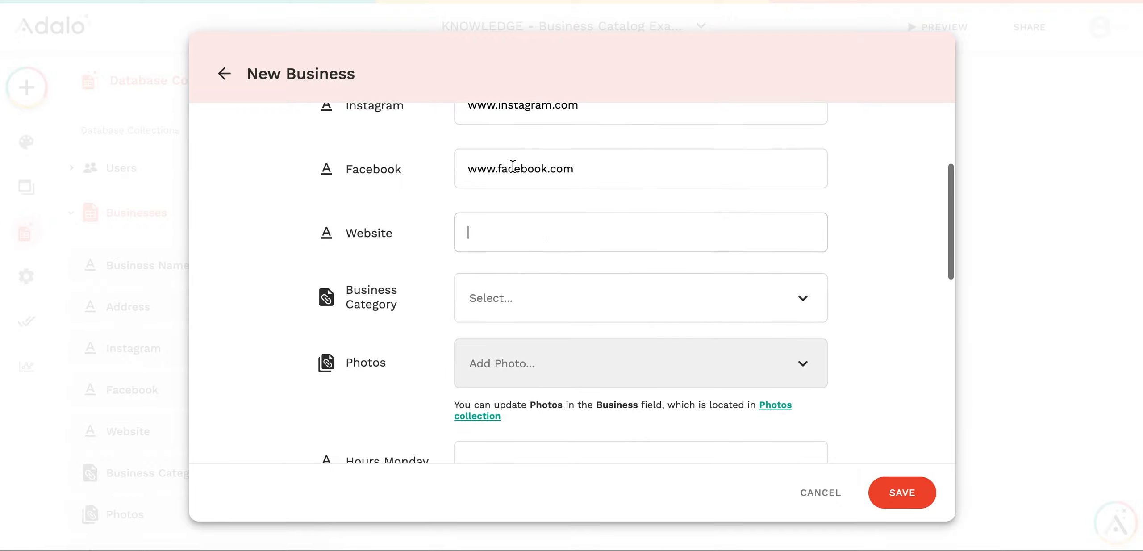
type("www.google.com")
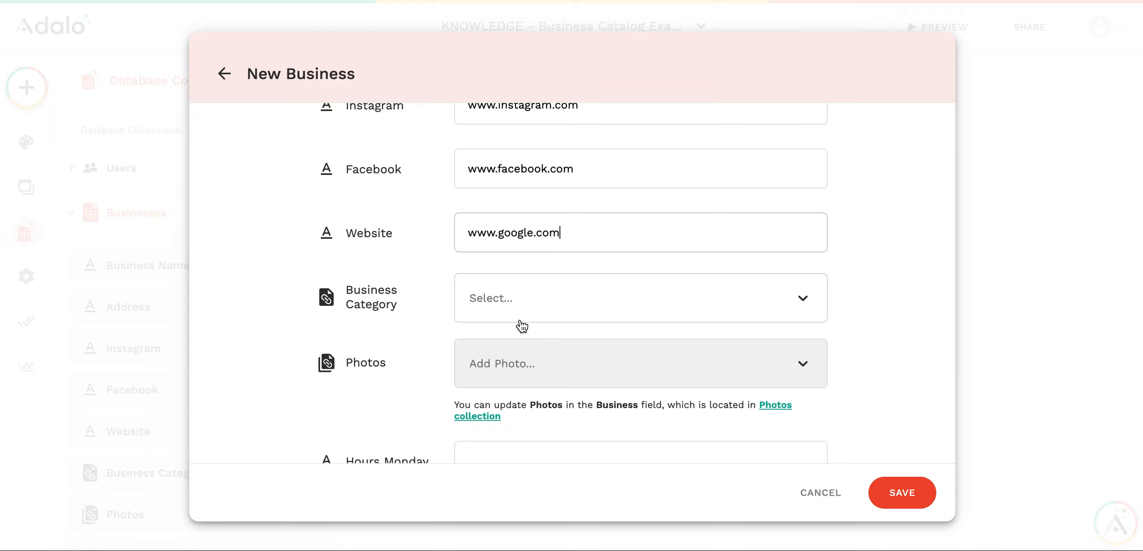
- Set the business category to Shops and leave the owner empty
left_click(517, 306)
left_click(500, 371)
scroll(491, 321, "down", 3)
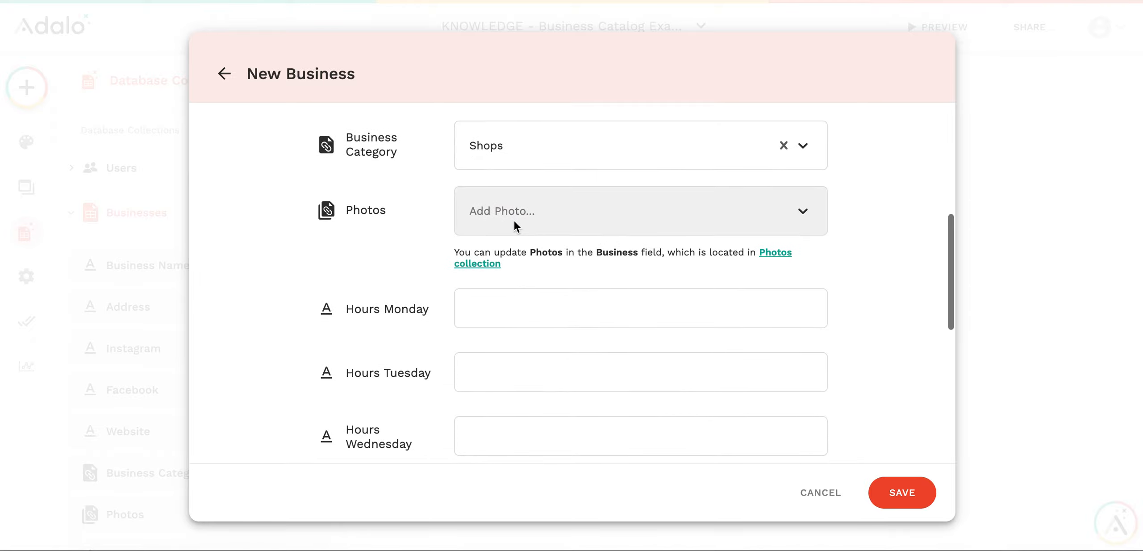
scroll(578, 384, "down", 5)
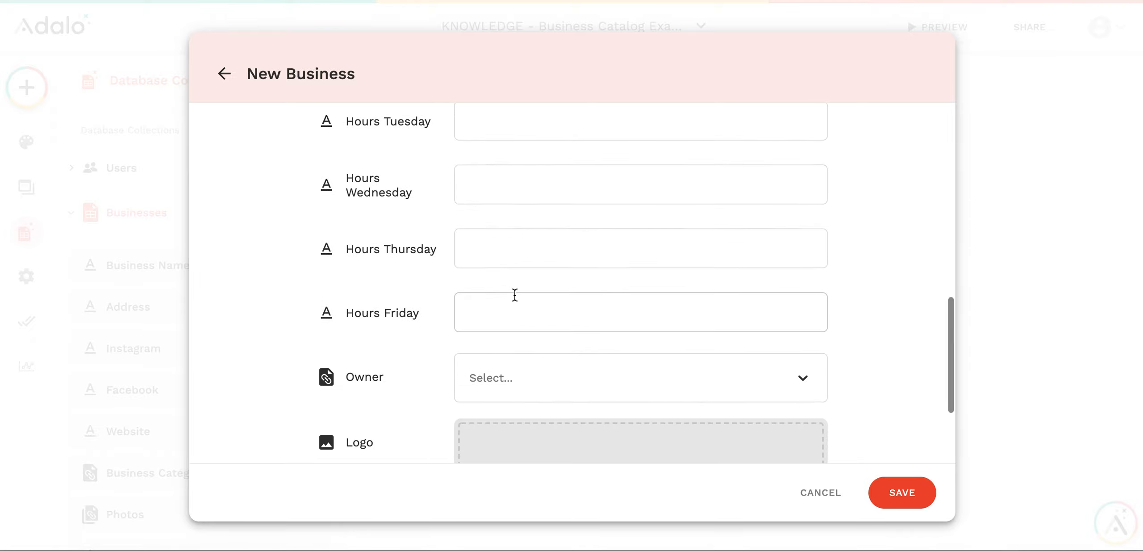
scroll(515, 299, "down", 5)
left_click(488, 226)
left_click(439, 238)
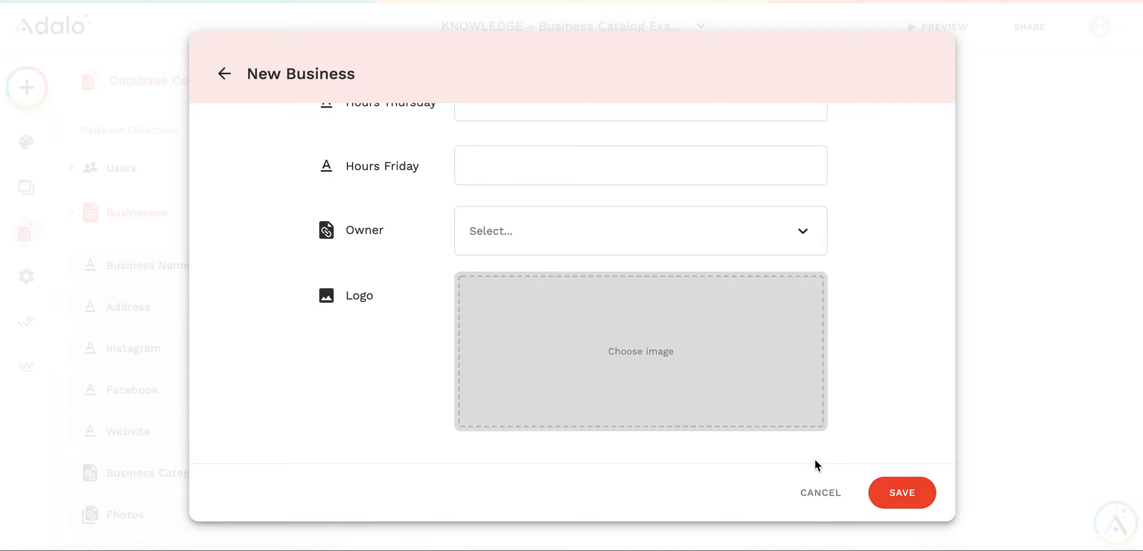
- Use the Earth picture as the business logo and save the record
left_click(717, 362)
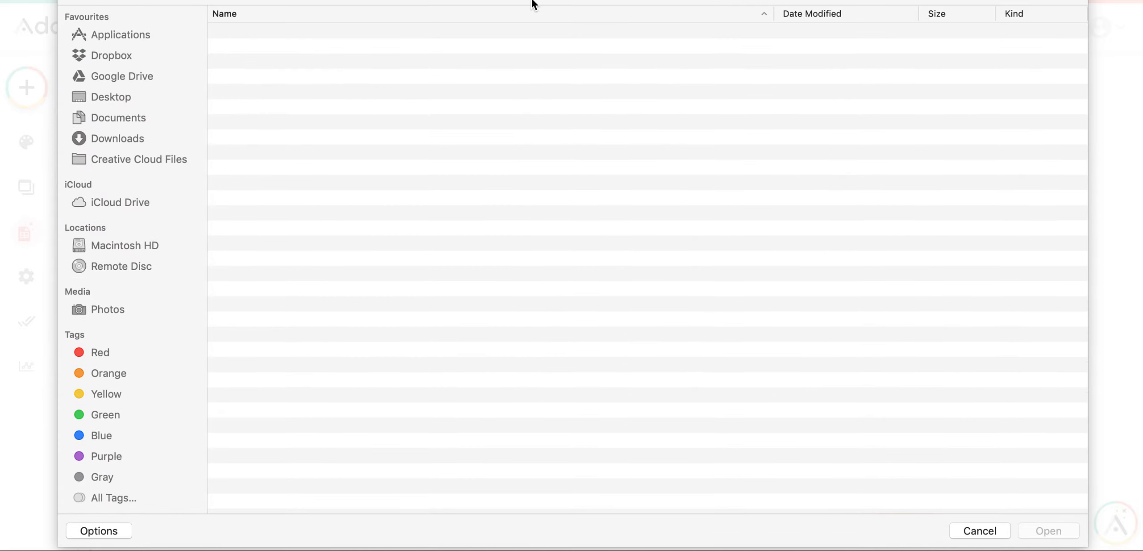
left_click(1049, 531)
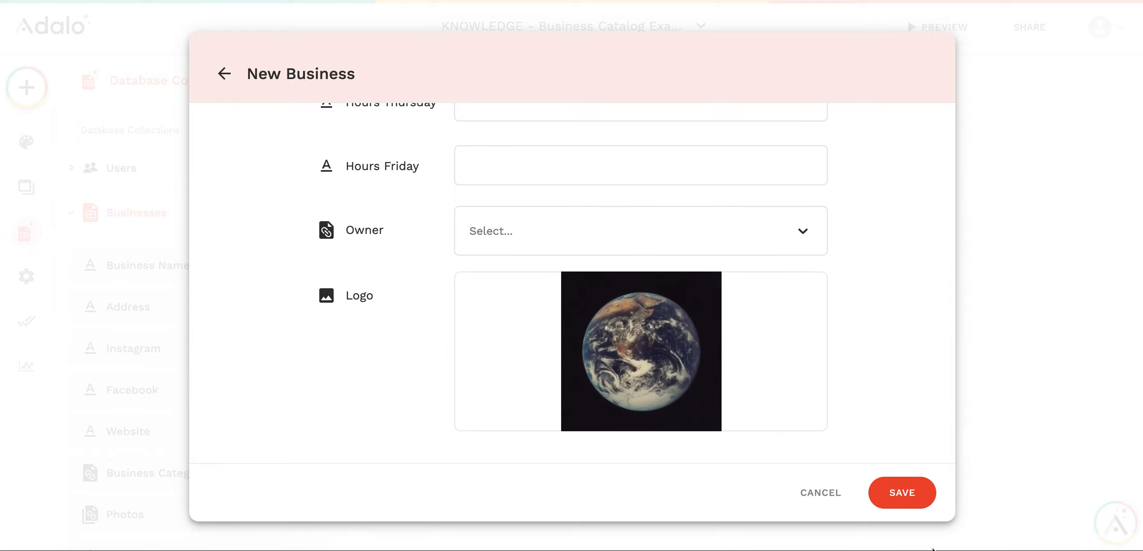
left_click(901, 491)
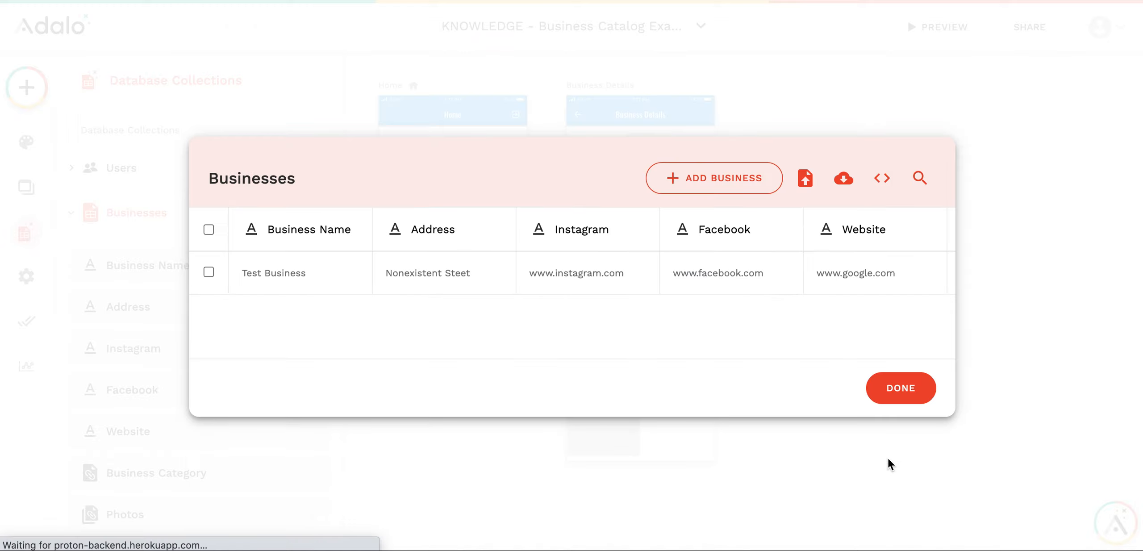
- Close the Businesses records and launch the iPhone 11 Pro app preview
left_click(898, 384)
left_click(929, 27)
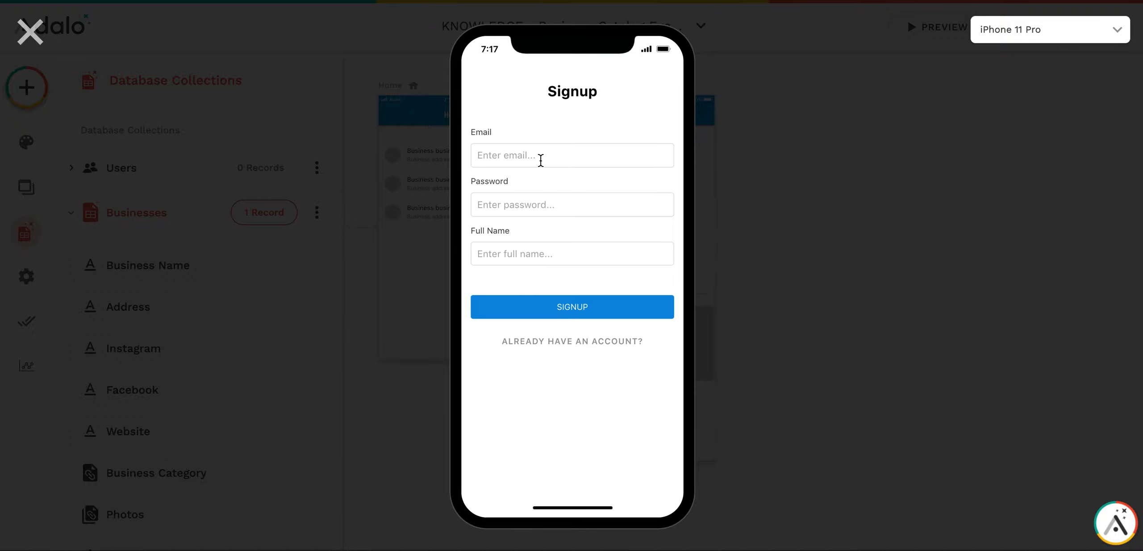
- Sign up with a test email, password and full name, then open Test Business from Home
key("Tab")
type("123")
key("Tab")
type("Victor")
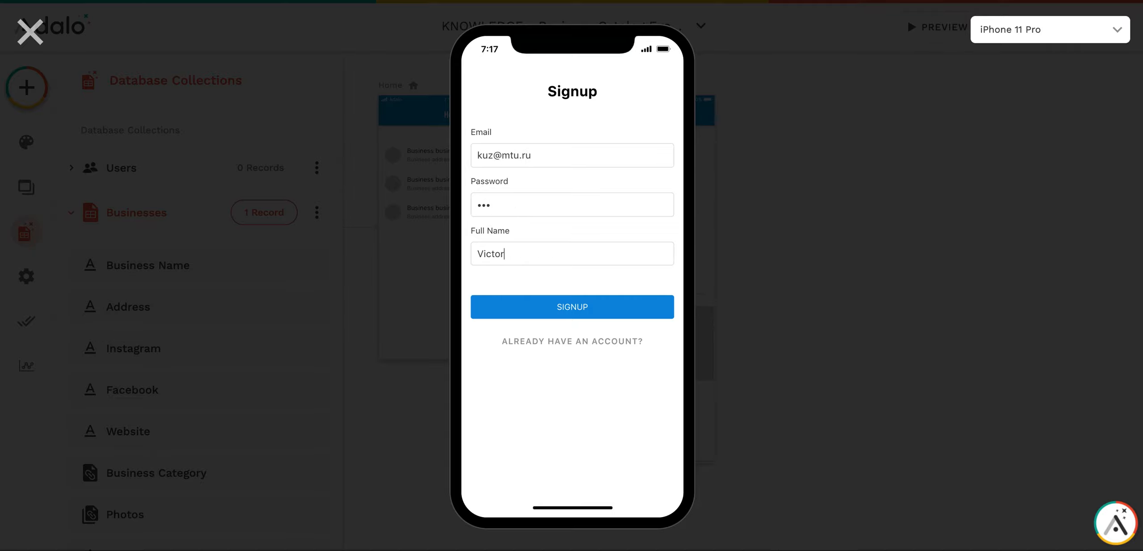
left_click(513, 315)
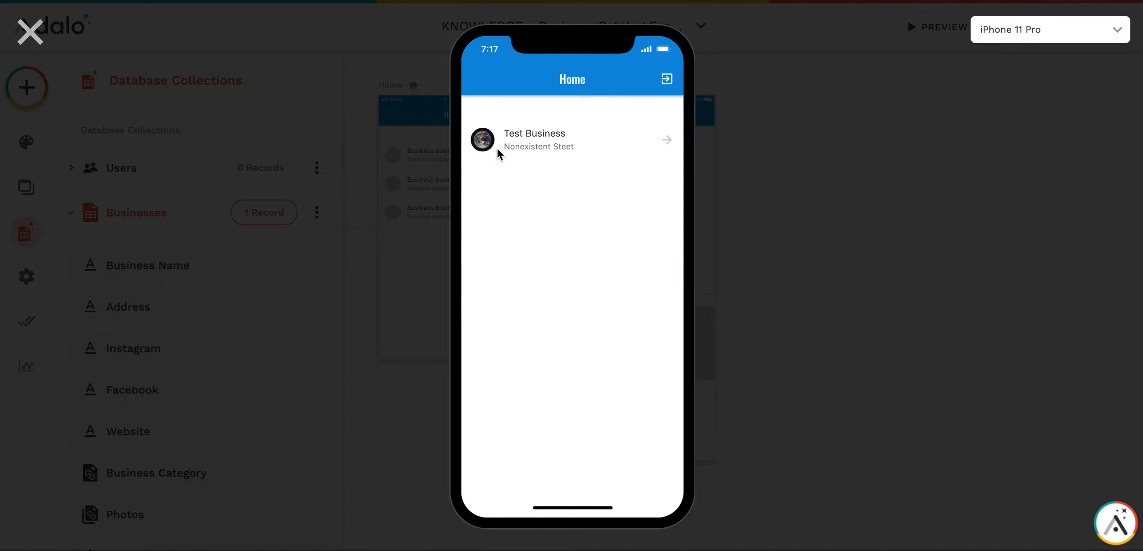
left_click(670, 146)
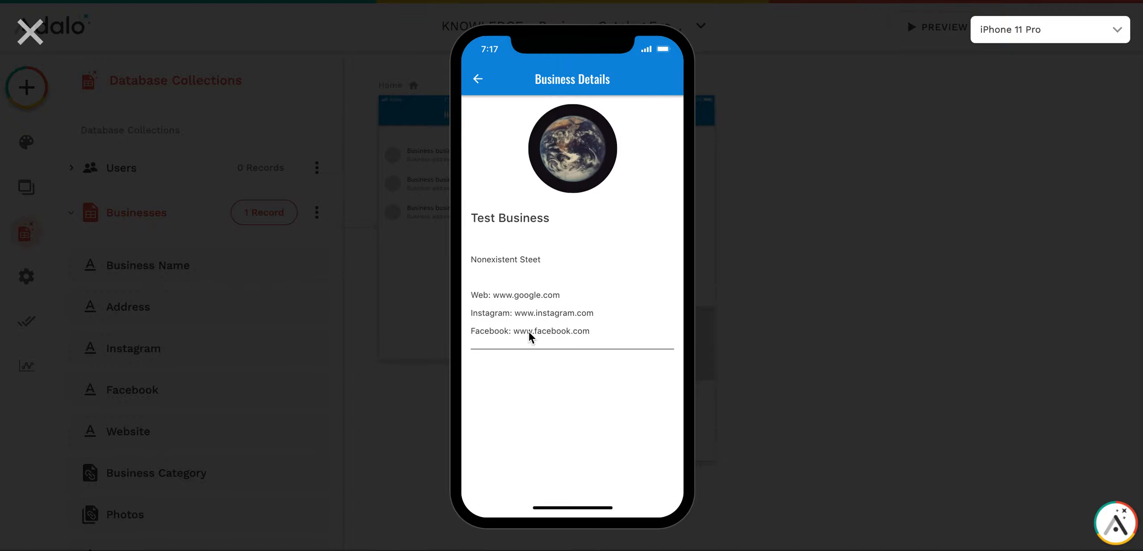